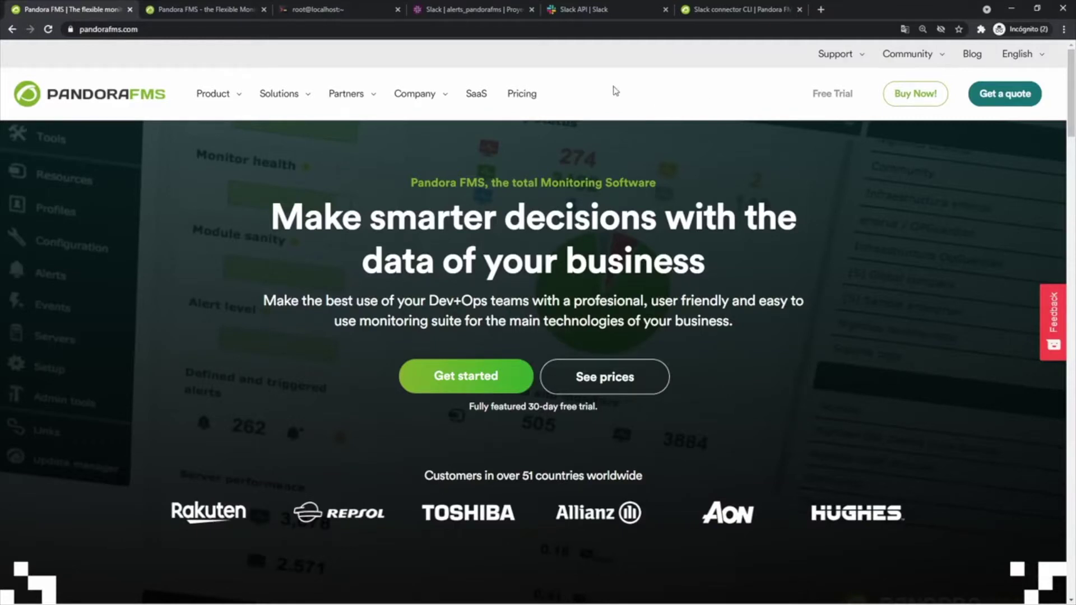
Step: Switch to the Slack API site and start creating a custom app from Your Apps
left_click(564, 12)
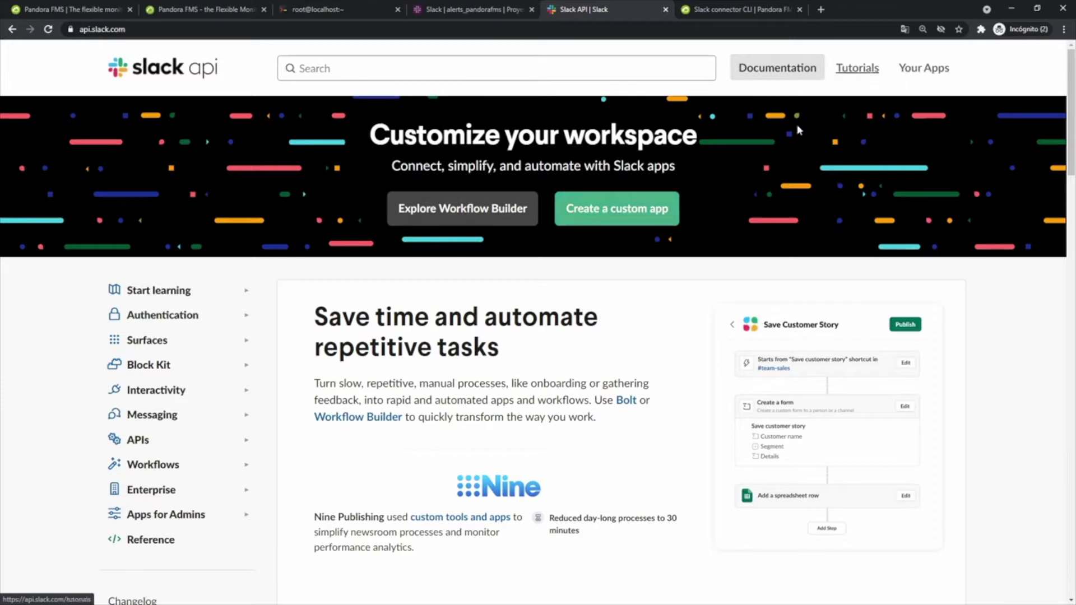
left_click(605, 216)
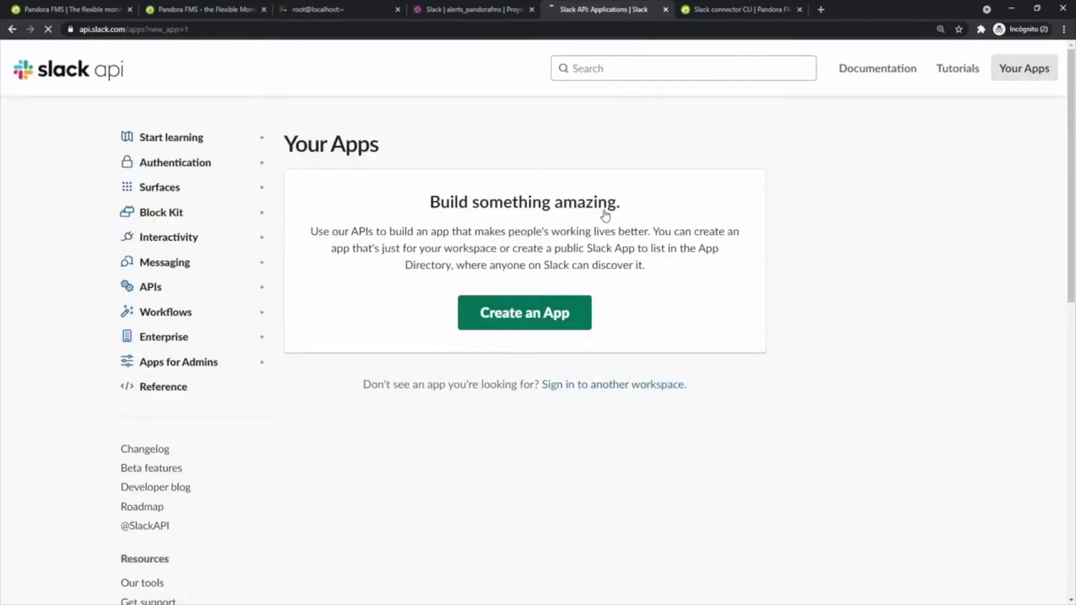
Step: Create a from-scratch app named 'Alerts_pandora' in the Proyectos_PFMS workspace
left_click(507, 316)
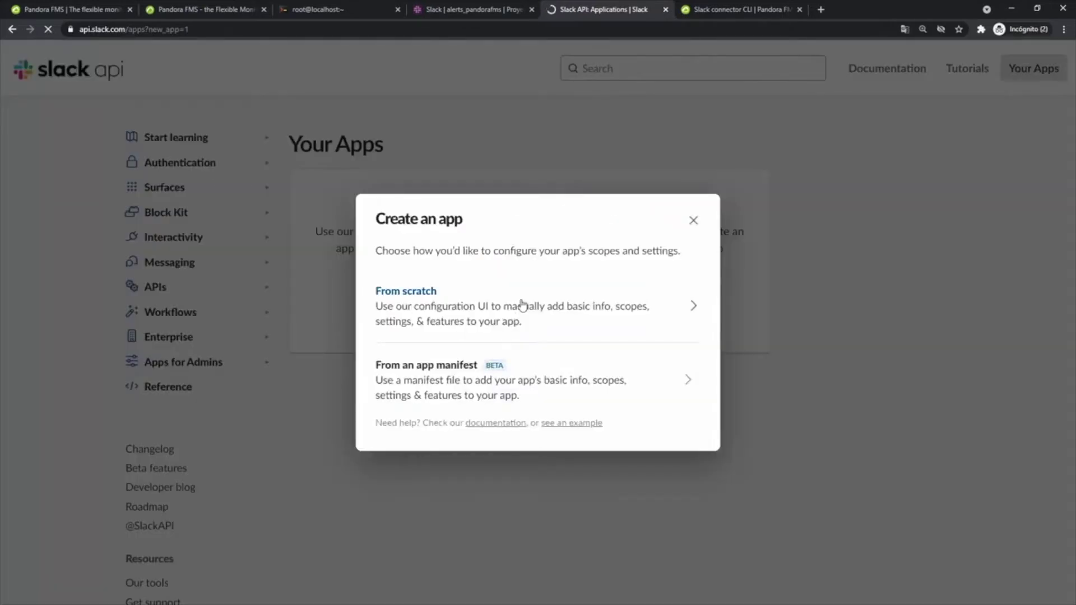
left_click(540, 309)
left_click(442, 239)
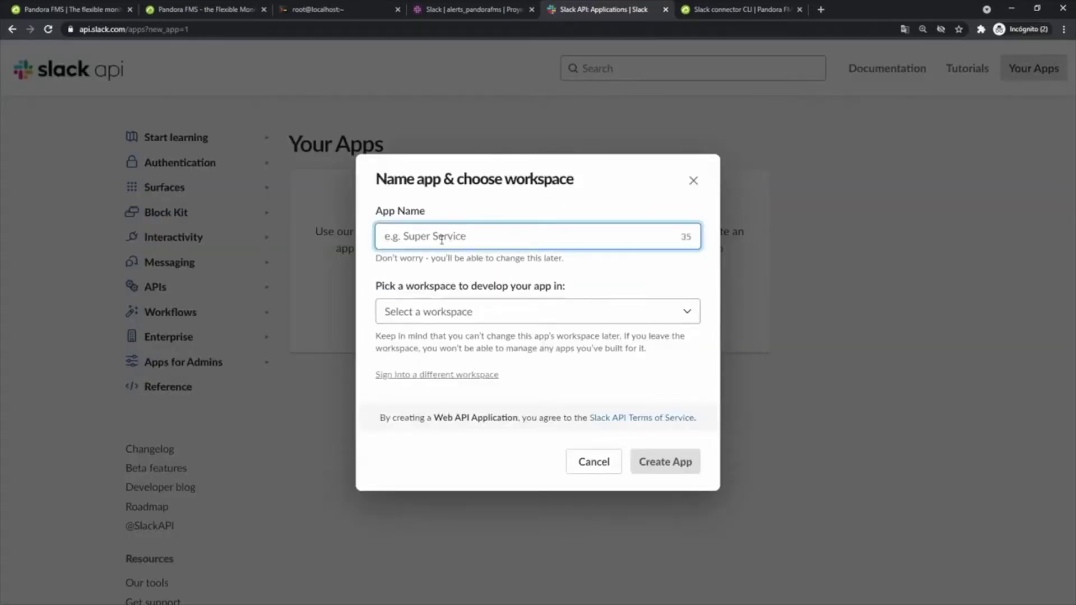
type("Alerts_pandora")
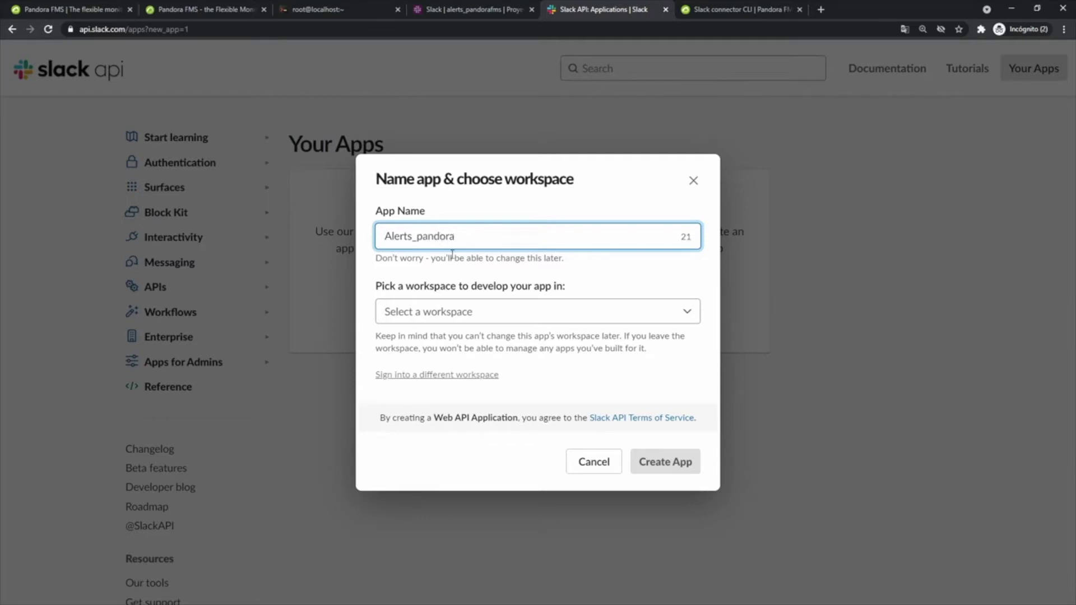
left_click(534, 319)
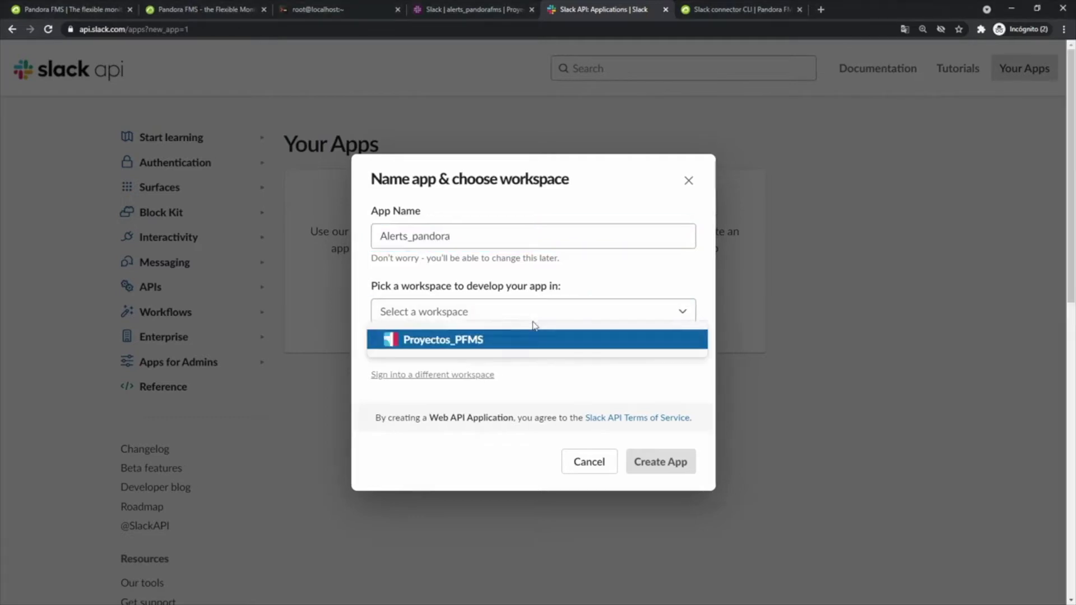
left_click(423, 339)
left_click(664, 462)
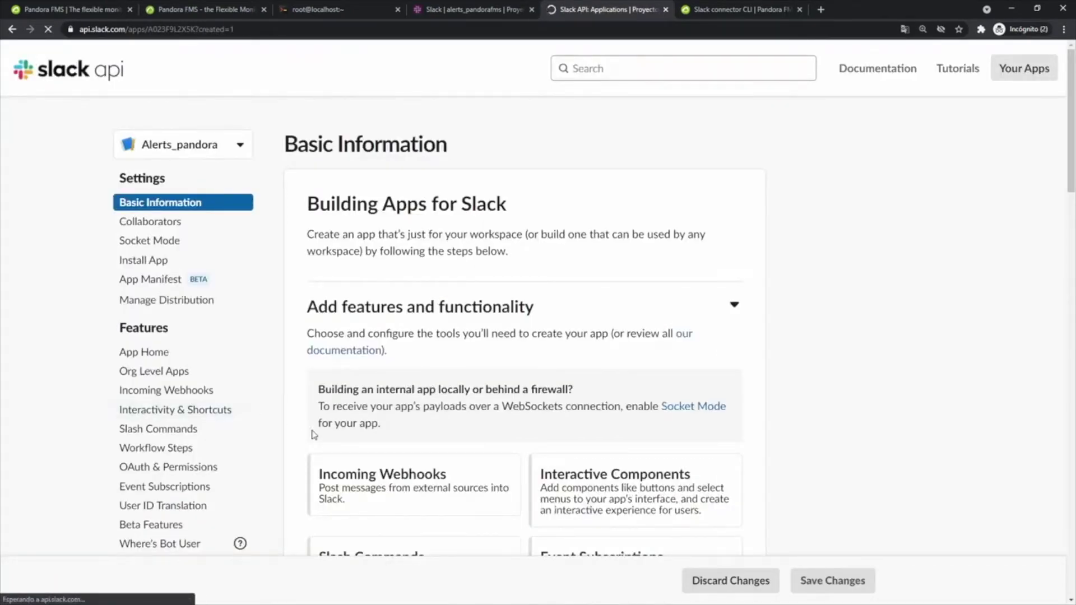
Step: Turn Activate Incoming Webhooks on for the Alerts_pandora app
left_click(392, 480)
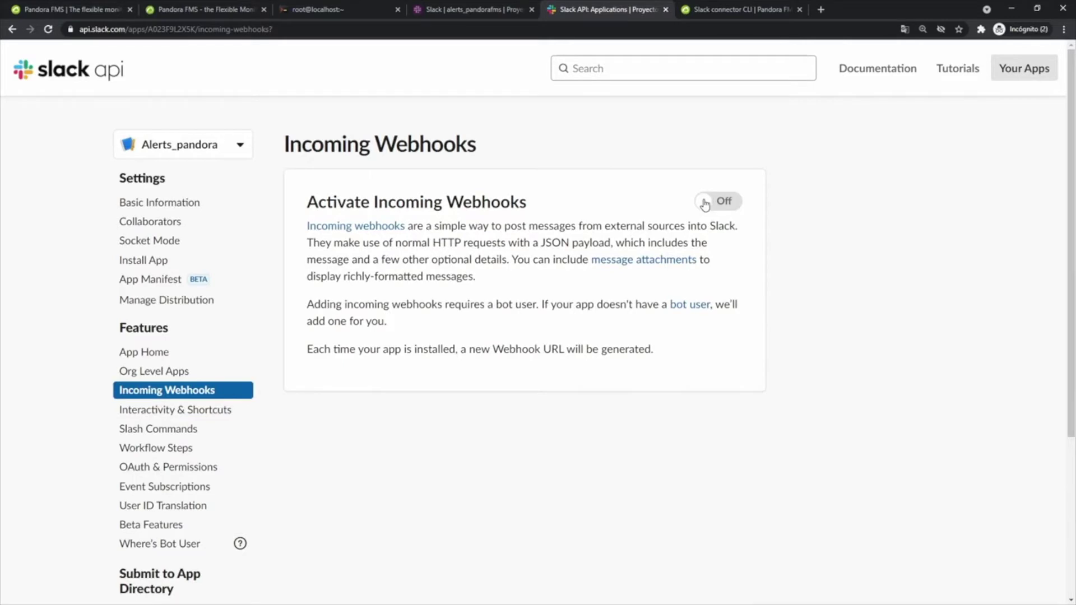
left_click(705, 203)
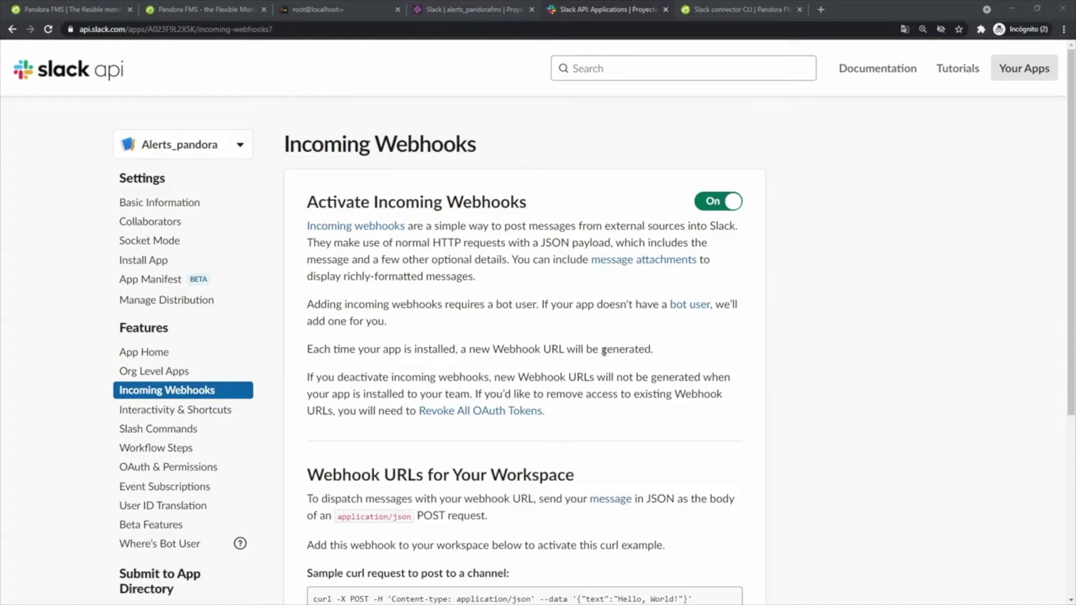
scroll(596, 377, "down", 2)
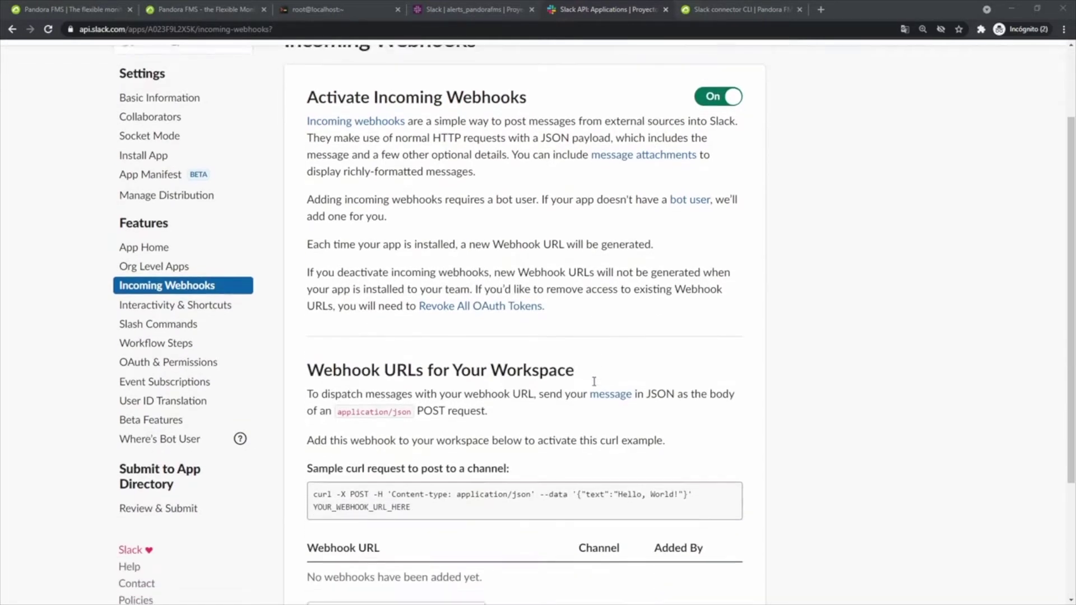
scroll(597, 378, "down", 2)
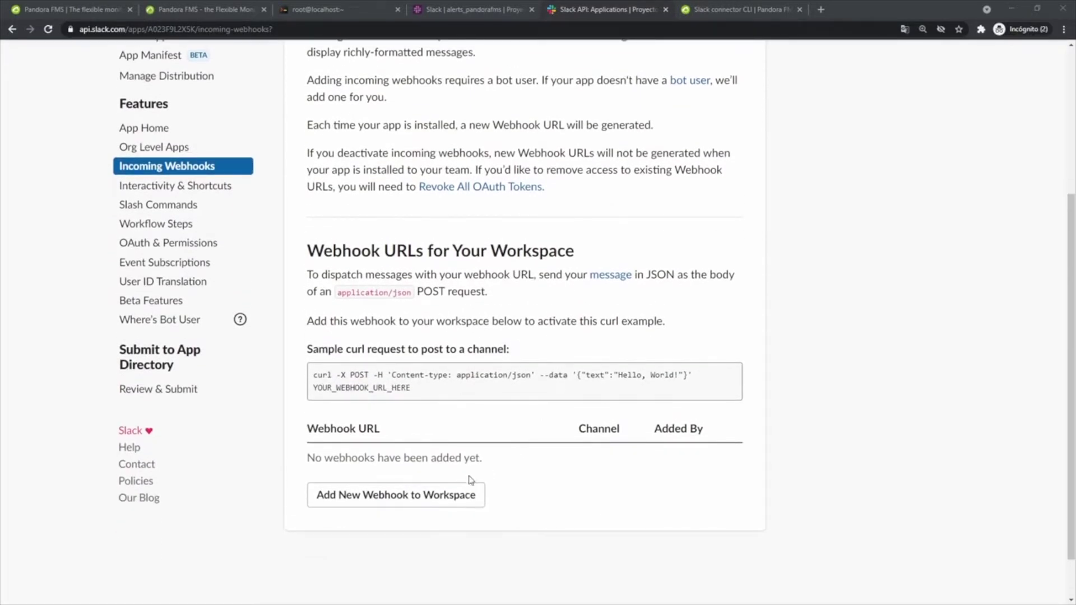
Step: Add a new workspace webhook posting to #alerts_pandorafms and allow it
left_click(374, 501)
left_click(374, 502)
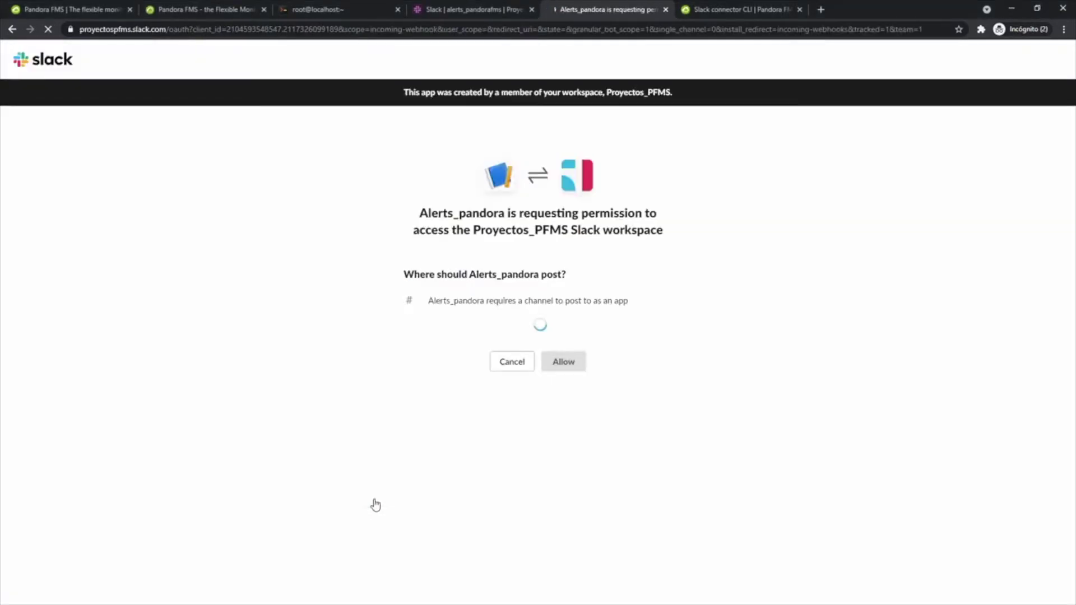
left_click(574, 328)
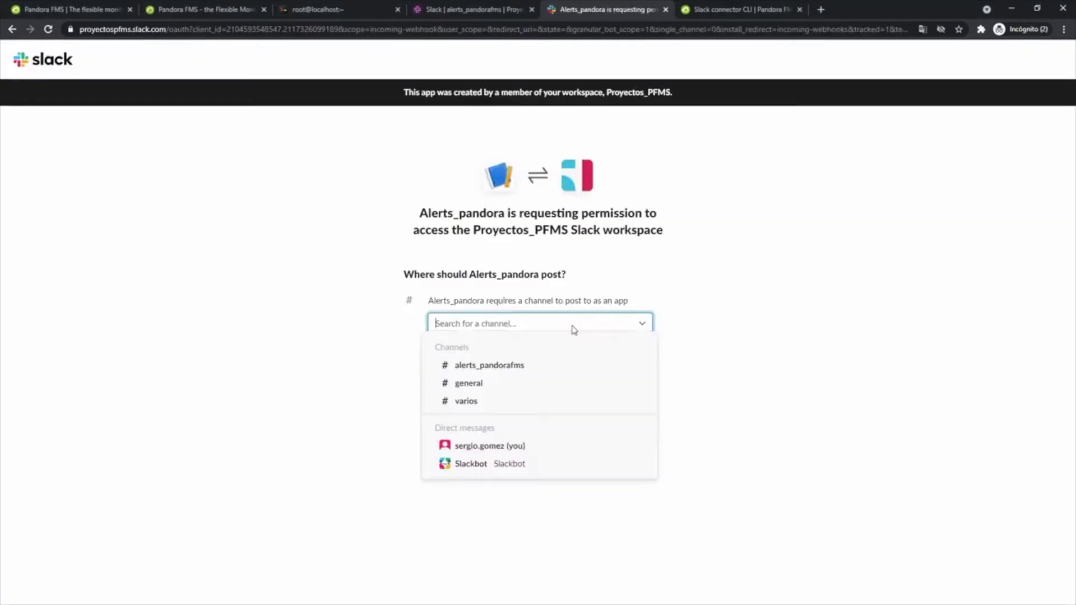
left_click(478, 368)
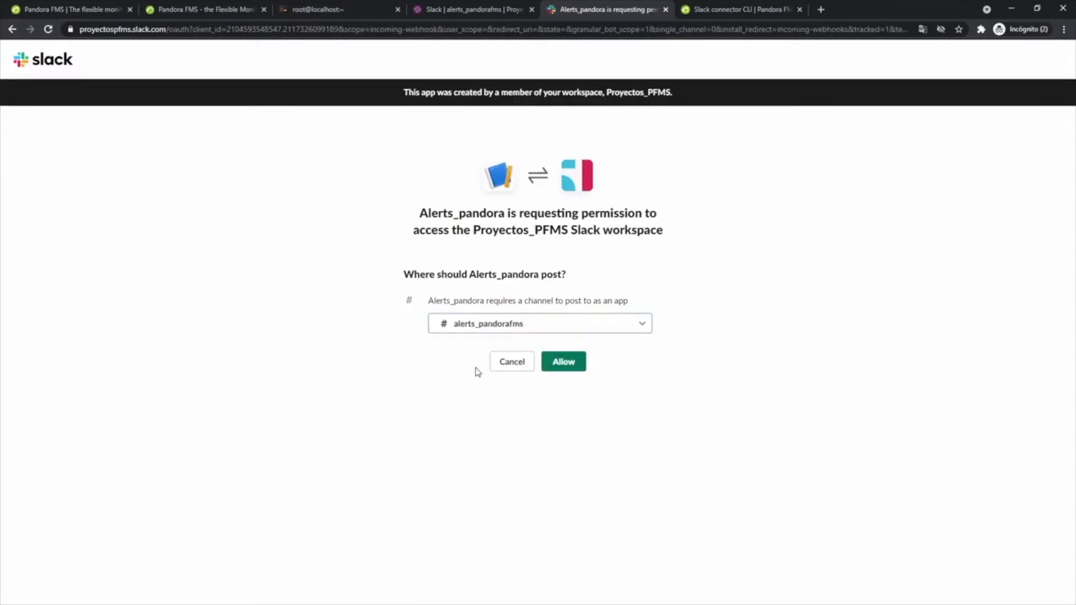
left_click(565, 368)
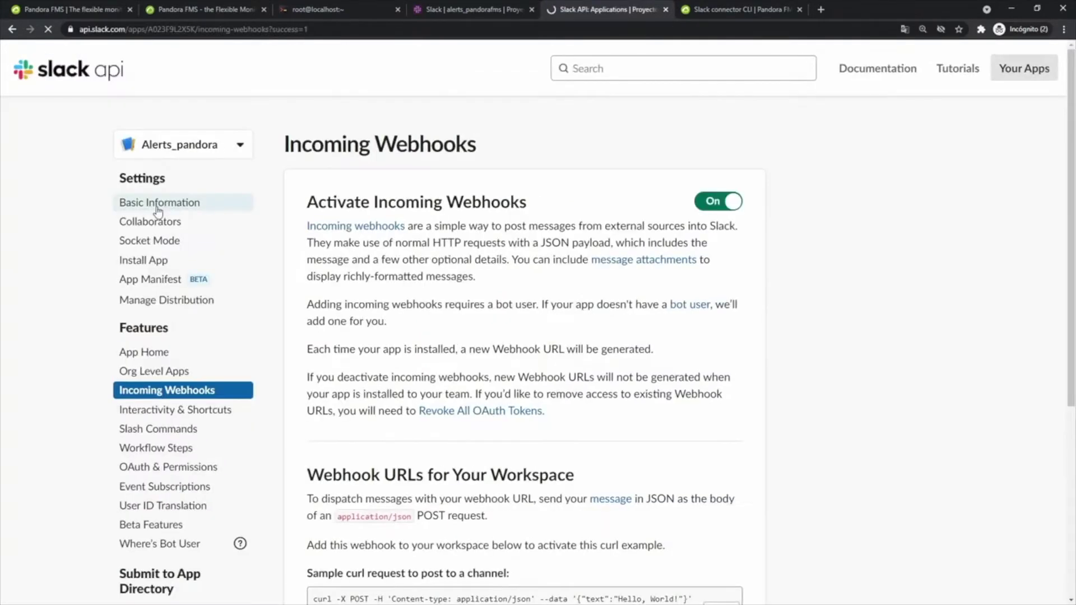
Step: Review Alerts_pandora's Basic Information, scrolling through App Credentials and Display Information and back up
left_click(158, 205)
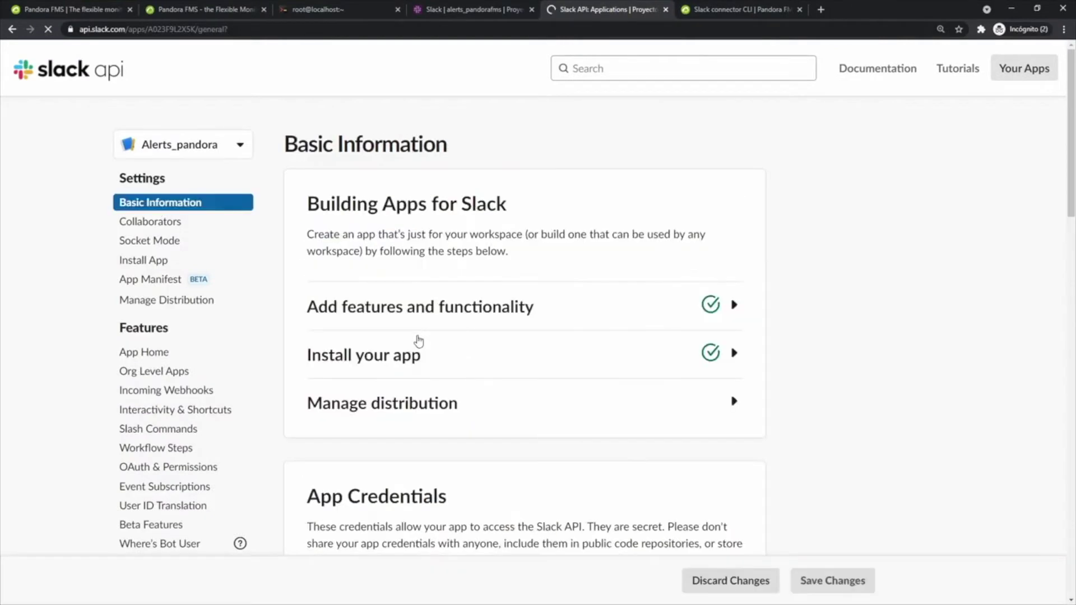
scroll(475, 445, "down", 1)
scroll(475, 444, "down", 5)
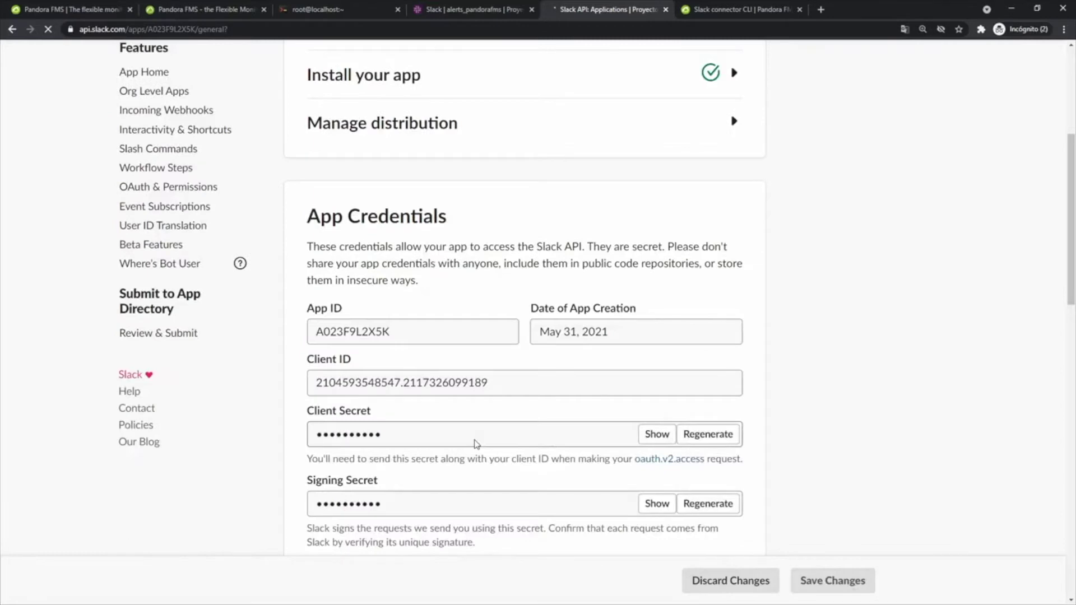
scroll(476, 445, "down", 3)
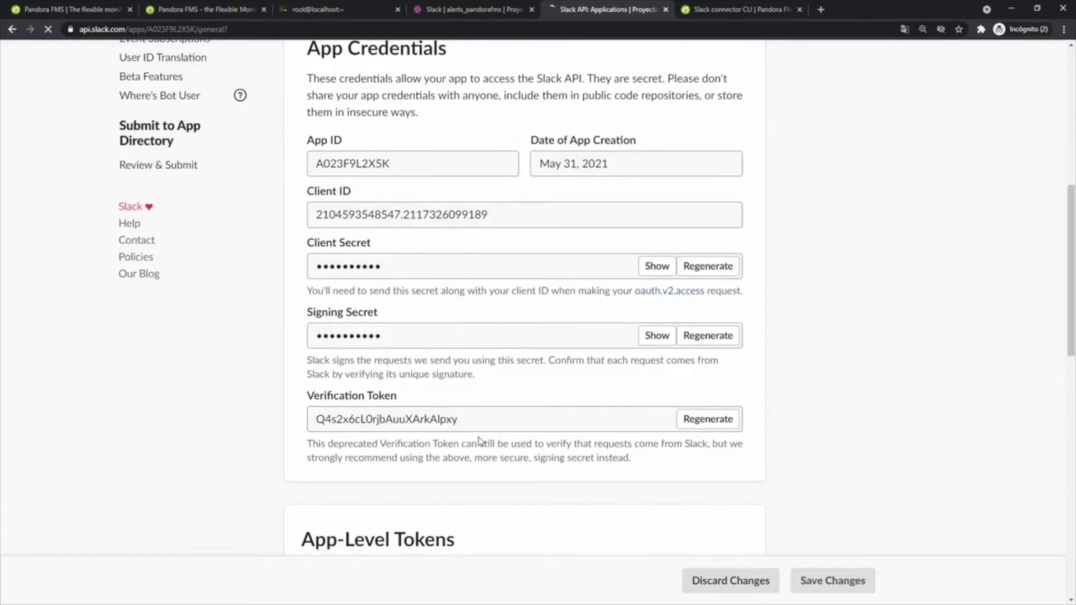
scroll(478, 441, "down", 7)
scroll(478, 437, "down", 5)
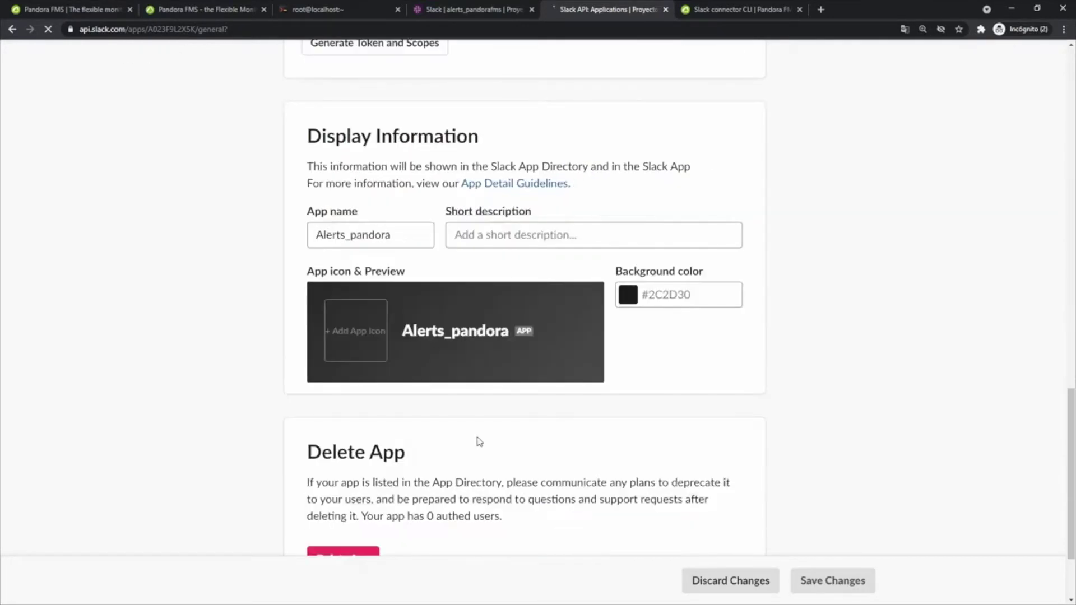
left_click_drag(300, 138, 434, 139)
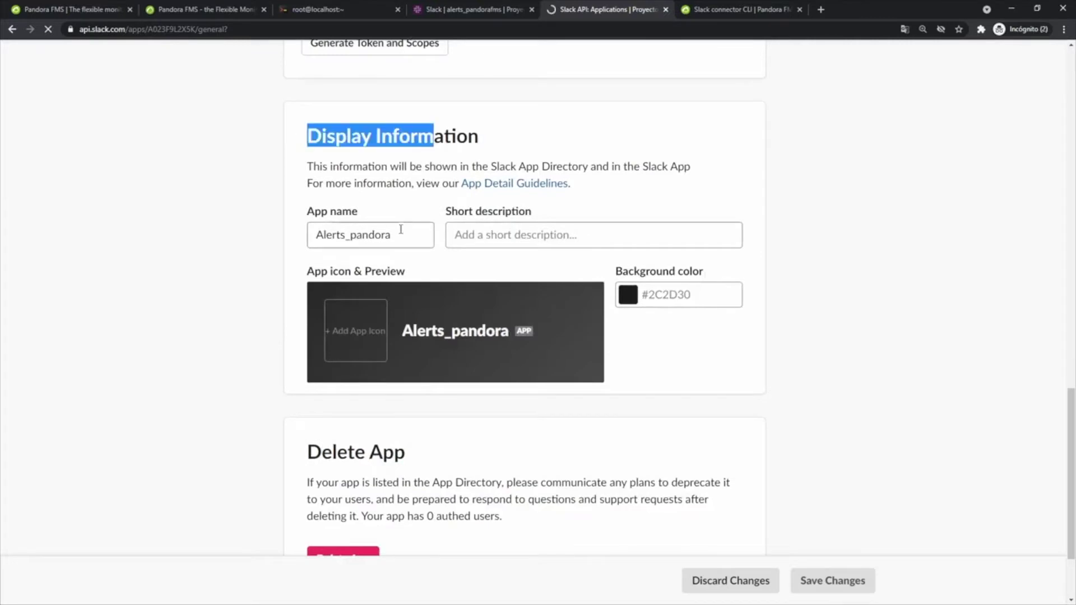
left_click(508, 235)
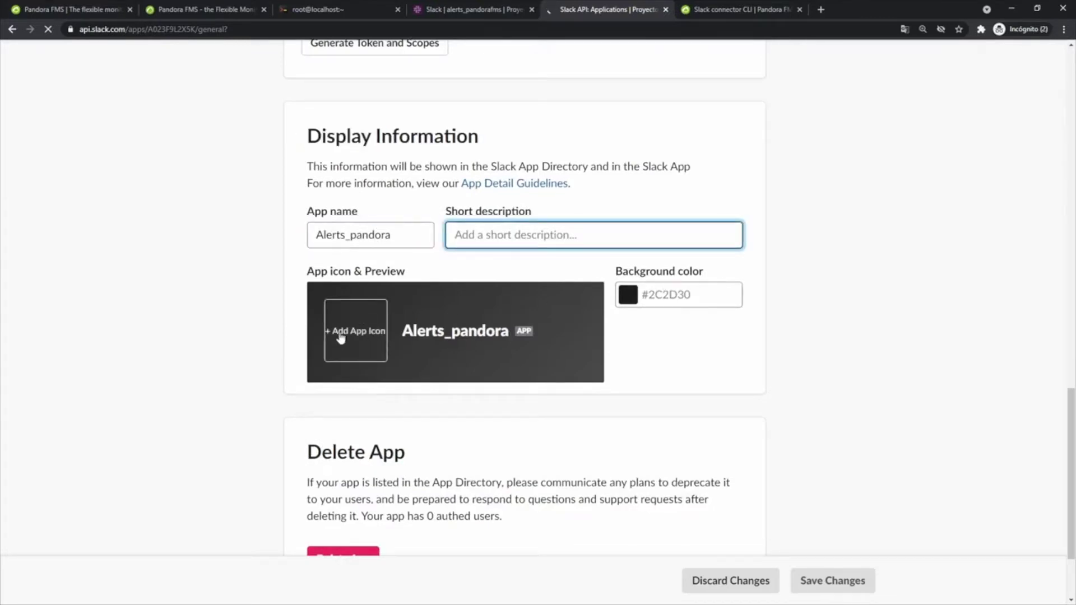
left_click(357, 402)
scroll(271, 396, "up", 6)
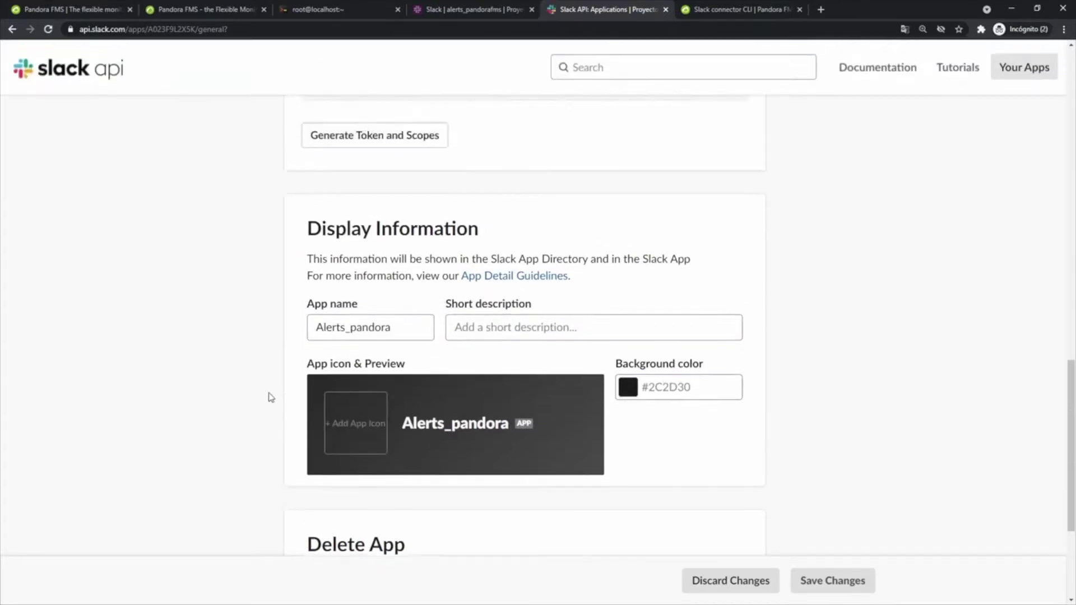
scroll(267, 384, "up", 10)
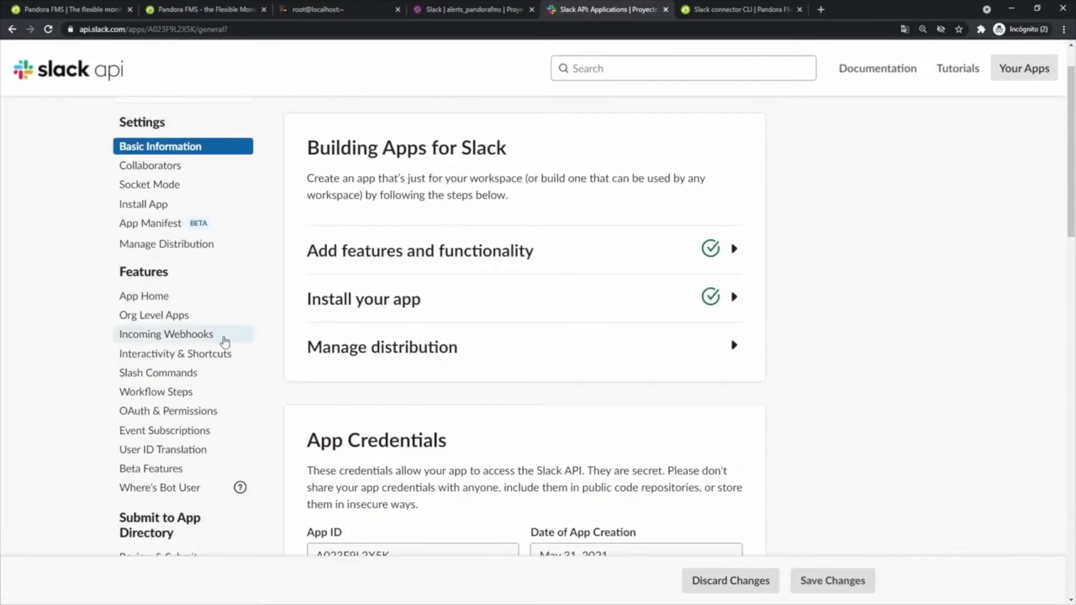
Step: Copy the Bot User OAuth Token from the OAuth & Permissions page
left_click(147, 414)
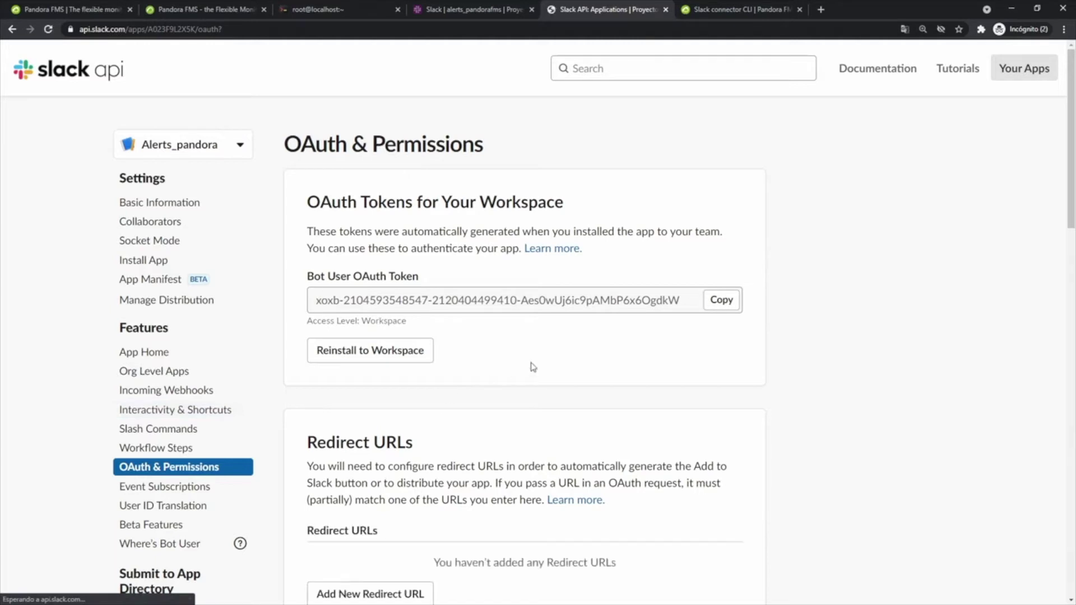
left_click(719, 300)
scroll(493, 471, "down", 9)
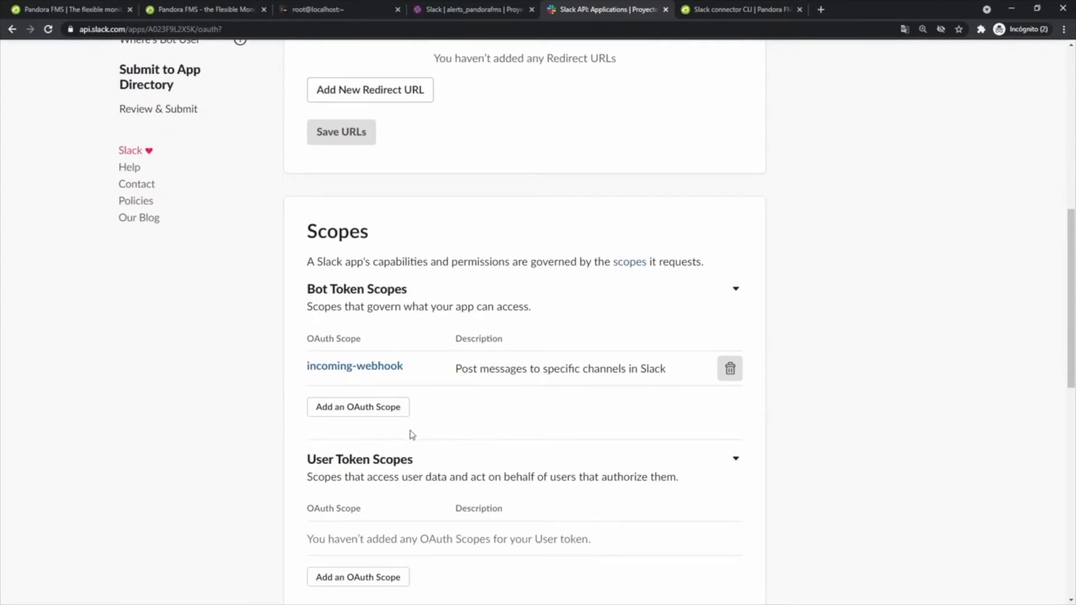
scroll(410, 431, "down", 1)
Step: Add chat:write and files:write bot token scopes, then start reinstalling the app
left_click(364, 354)
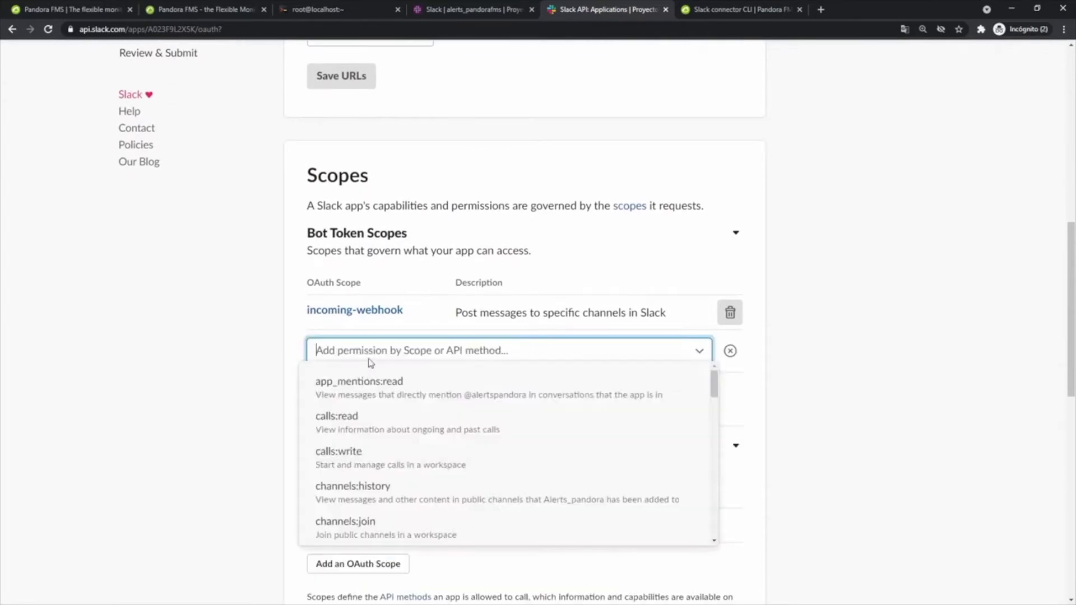
type(":write")
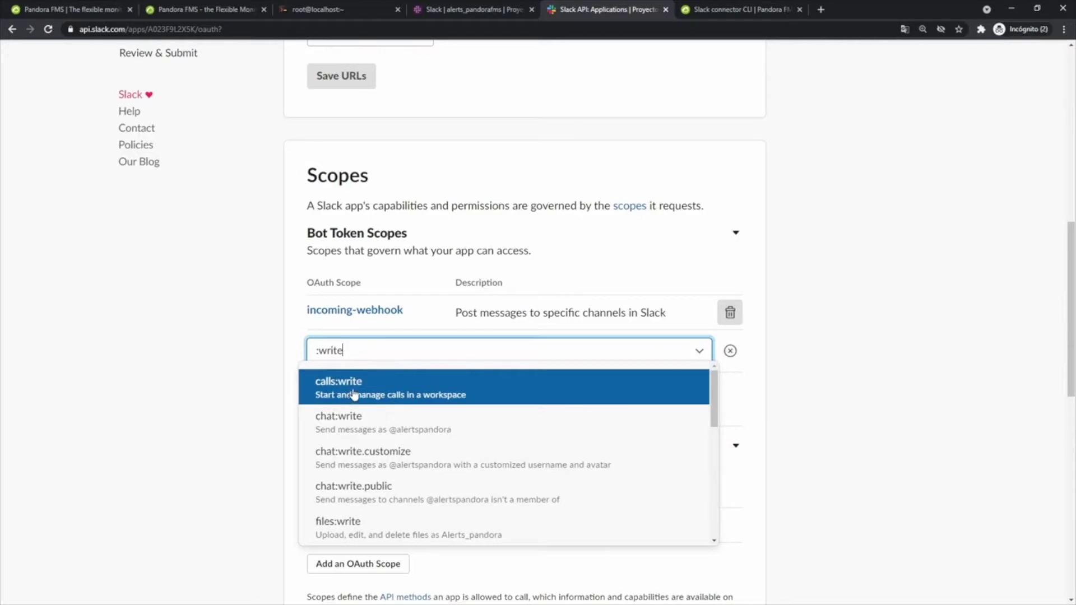
left_click(357, 421)
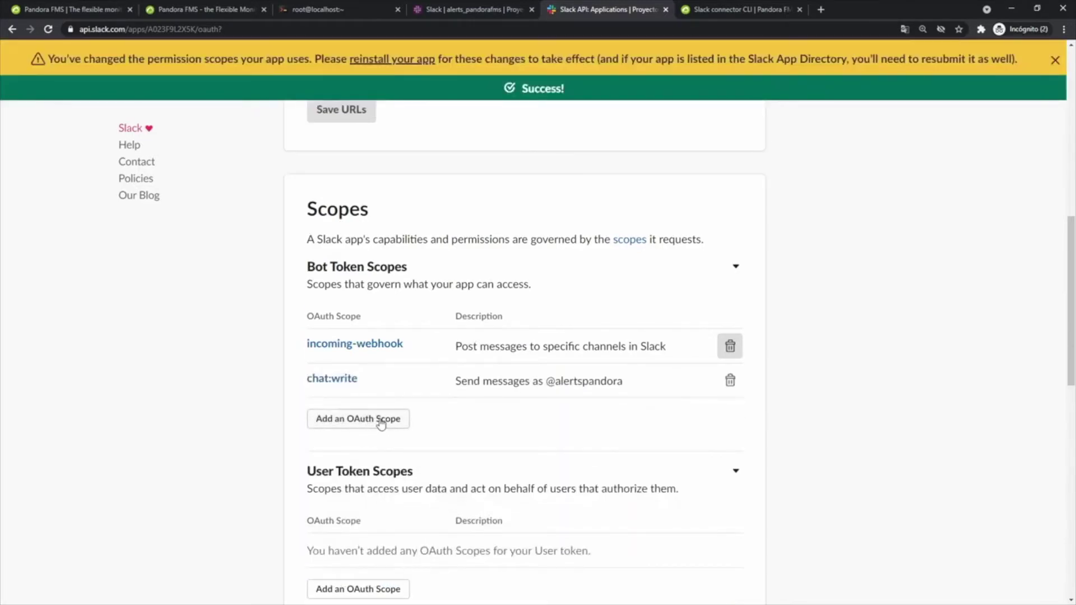
left_click(377, 422)
type(":write")
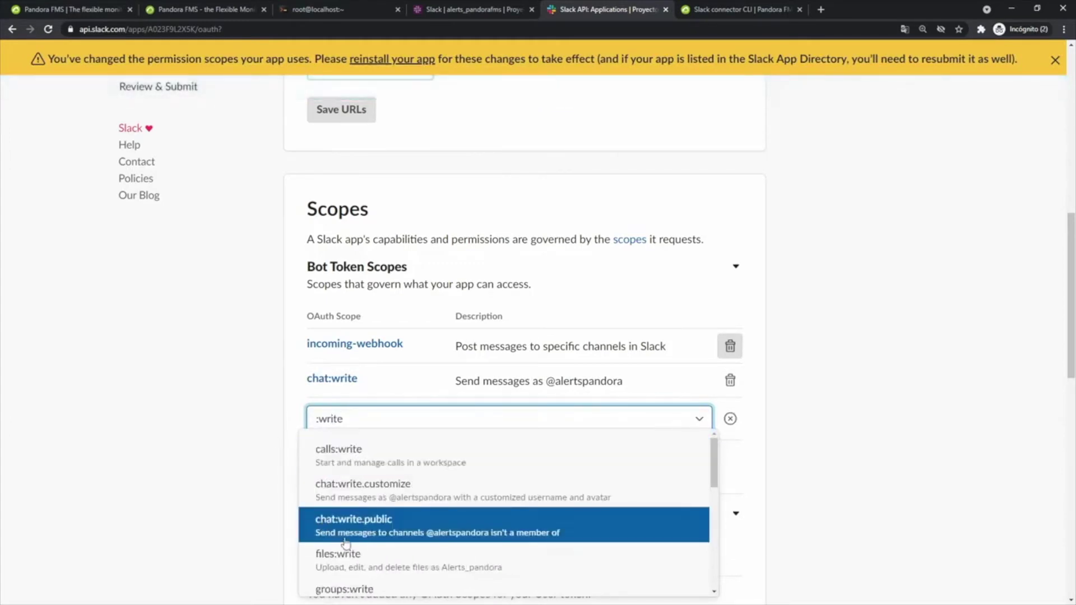
left_click(353, 560)
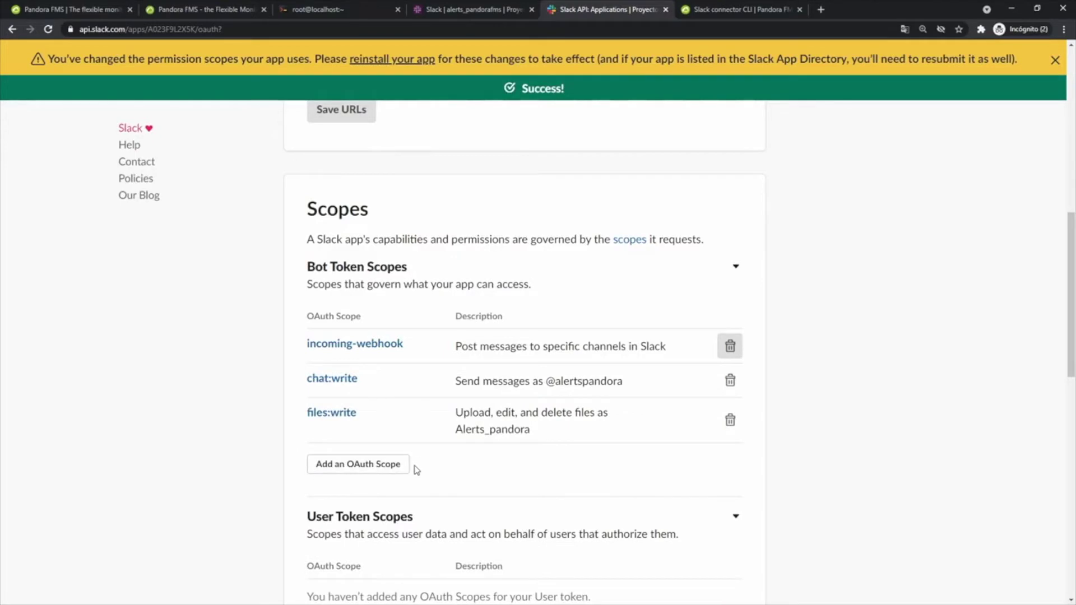
left_click(375, 61)
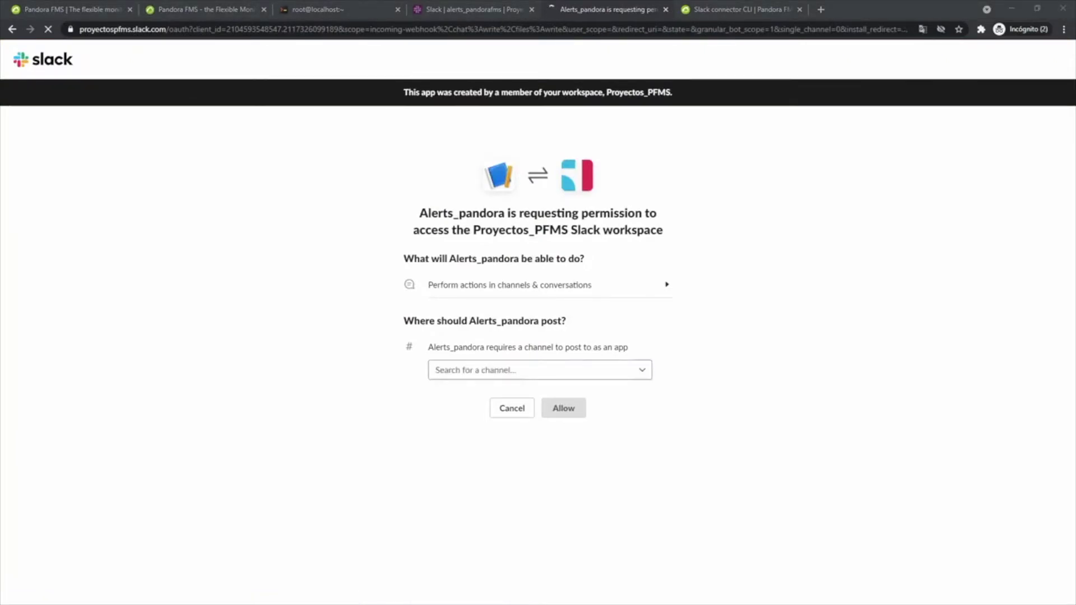
Step: Allow Alerts_pandora to post in #alerts_pandorafms, then review the chat:write, files:write and incoming-webhook scopes
left_click(532, 373)
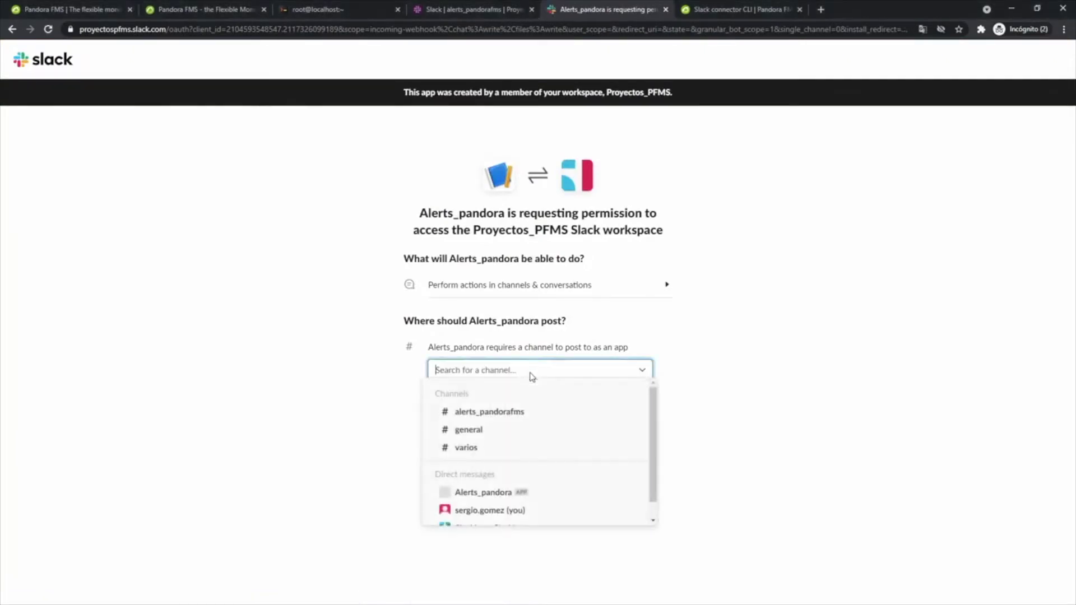
left_click(510, 411)
left_click(565, 411)
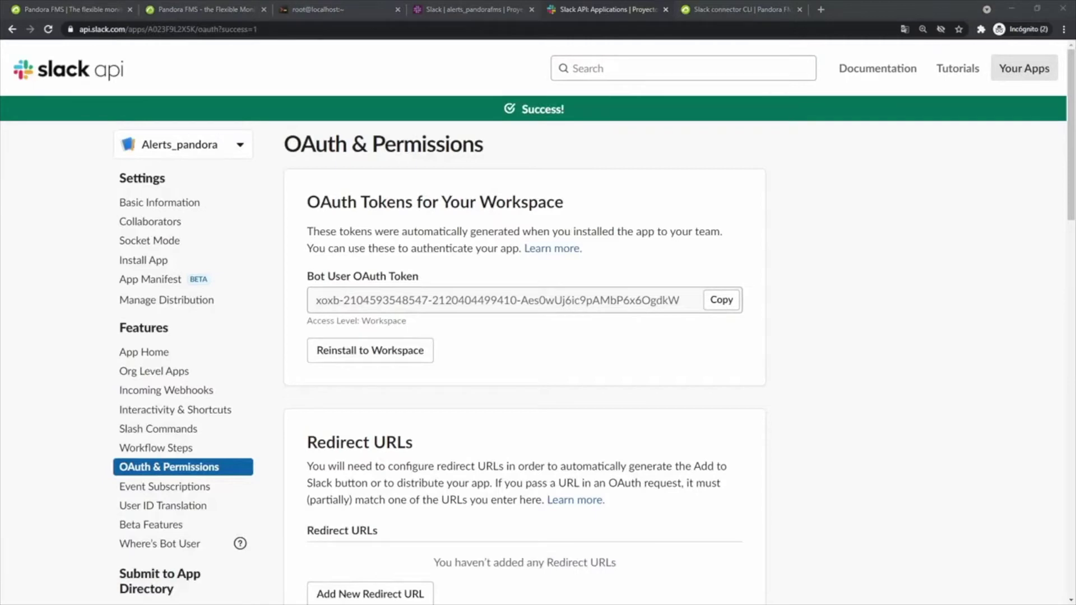
scroll(836, 381, "down", 8)
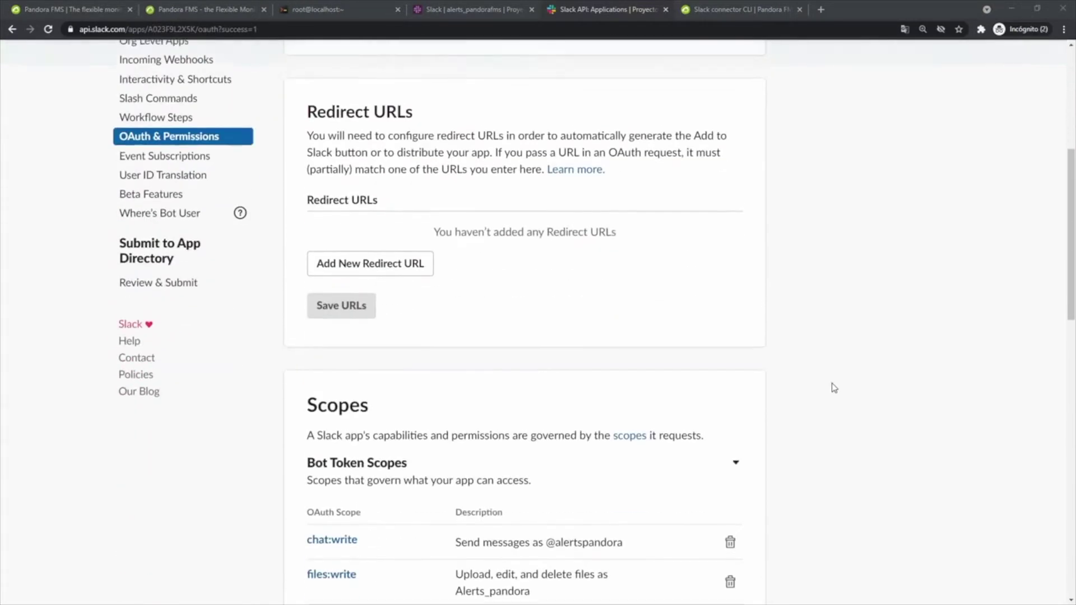
scroll(836, 381, "down", 3)
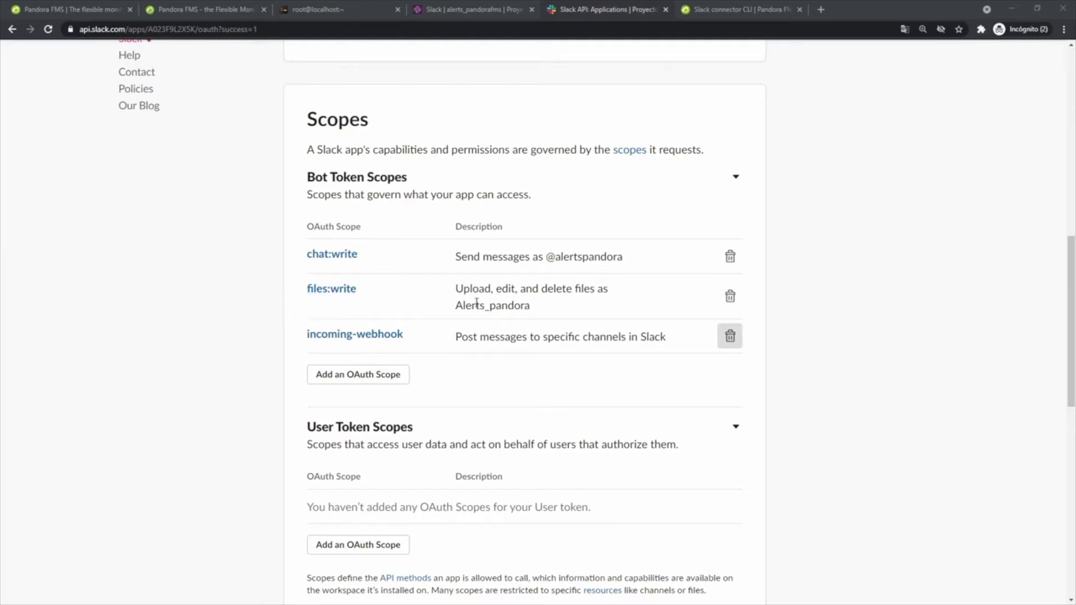
scroll(535, 310, "down", 2)
scroll(868, 344, "up", 5)
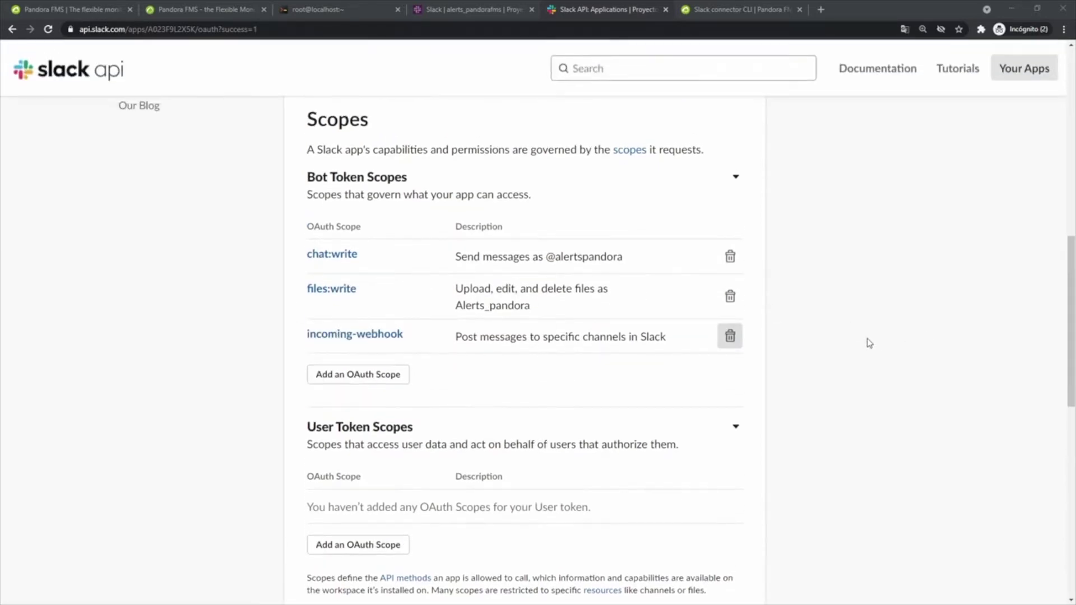
scroll(869, 210, "up", 5)
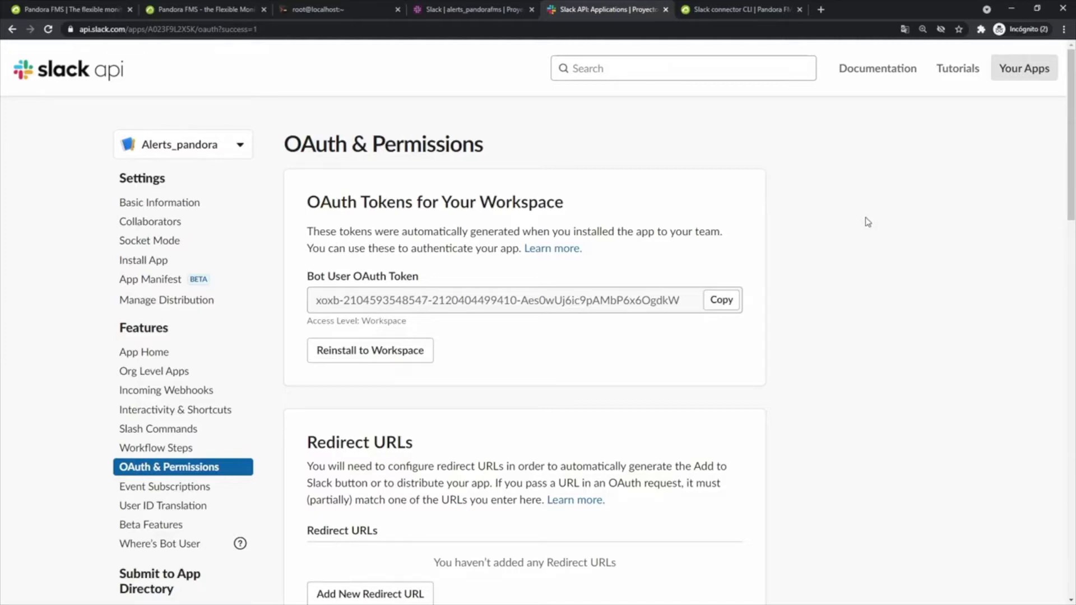
Step: Add Alerts_pandora to #alerts_pandorafms through the channel details' Add apps list, then close details
left_click(457, 16)
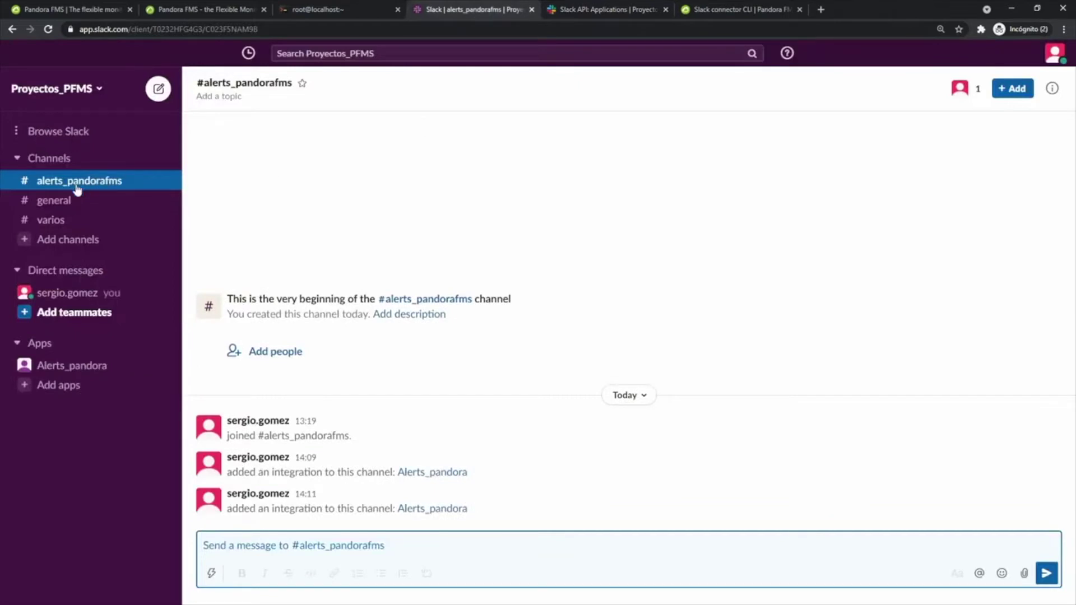
left_click(1055, 90)
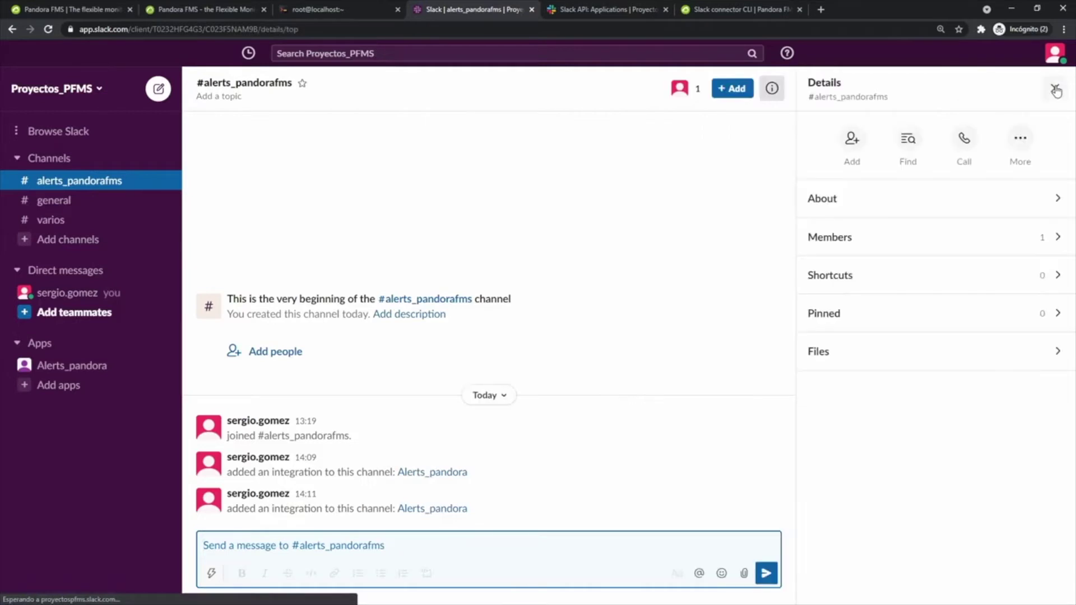
left_click(1020, 140)
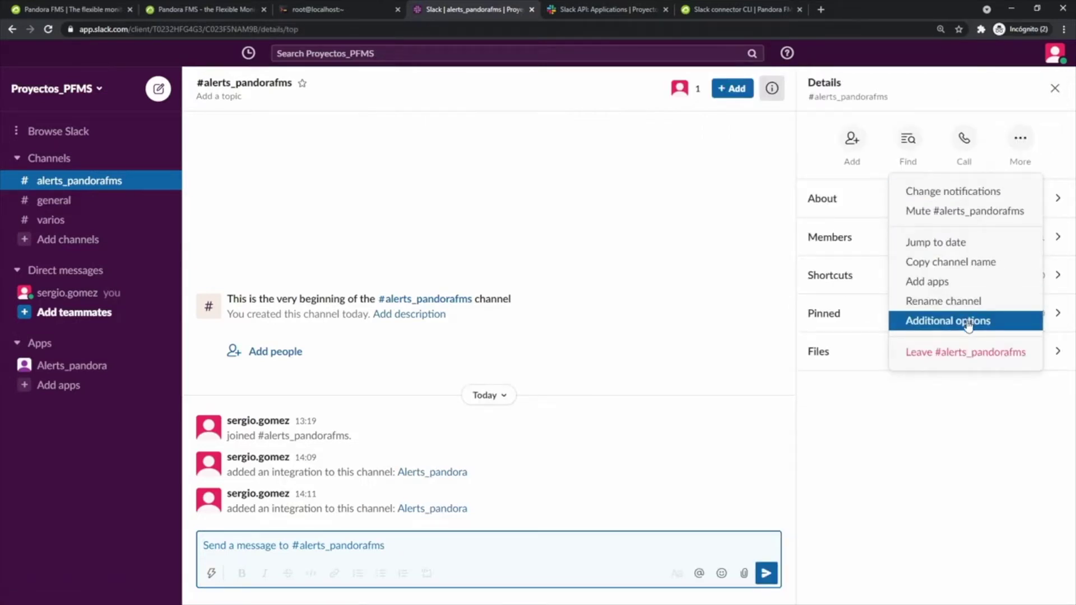
left_click(928, 284)
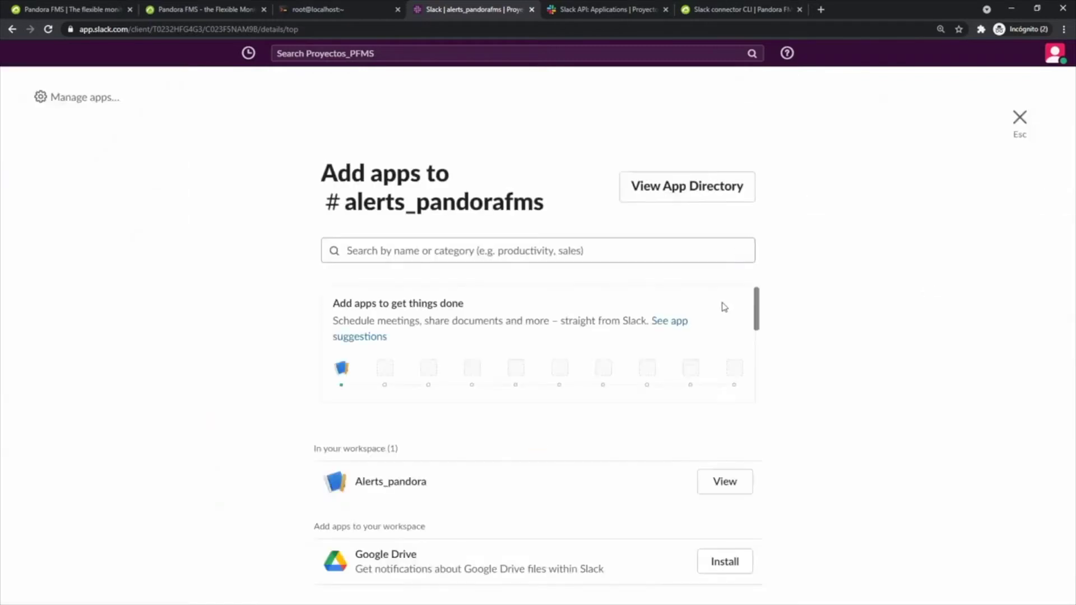
scroll(430, 455, "down", 1)
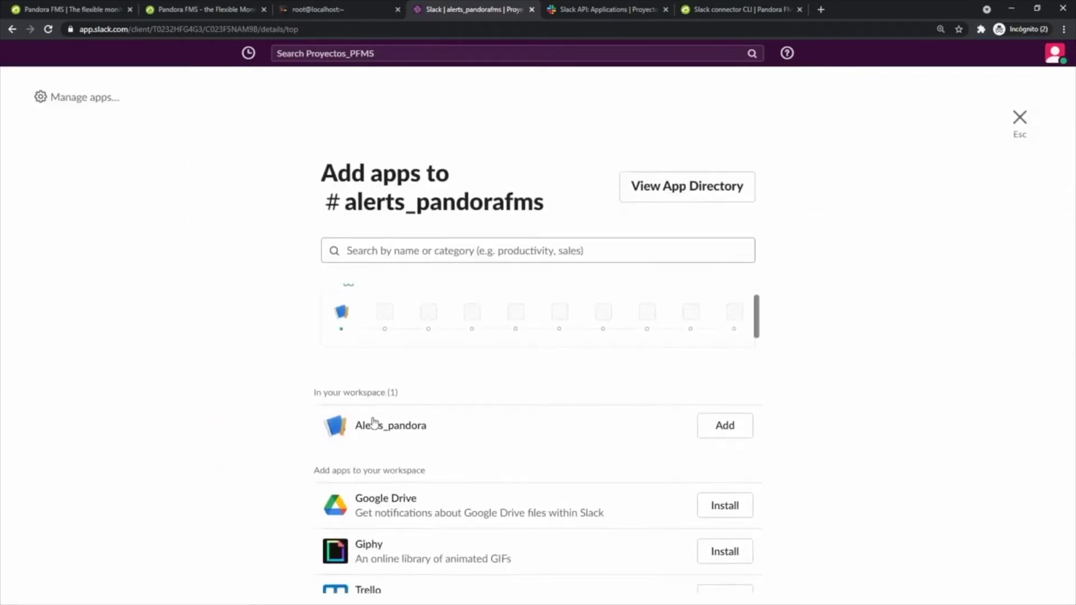
left_click(724, 430)
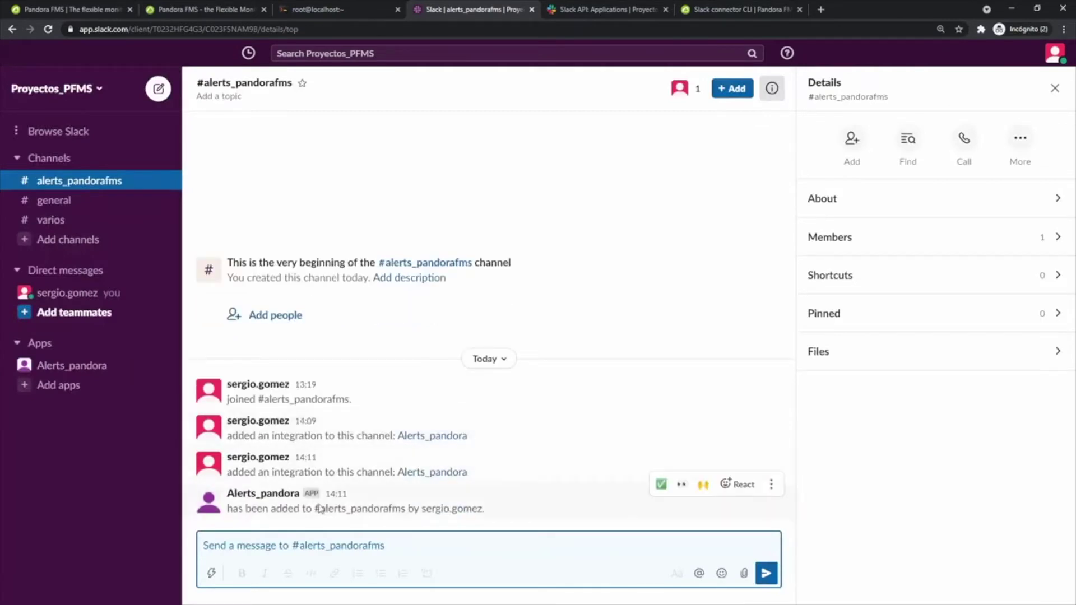
left_click_drag(487, 509, 199, 496)
left_click(497, 510)
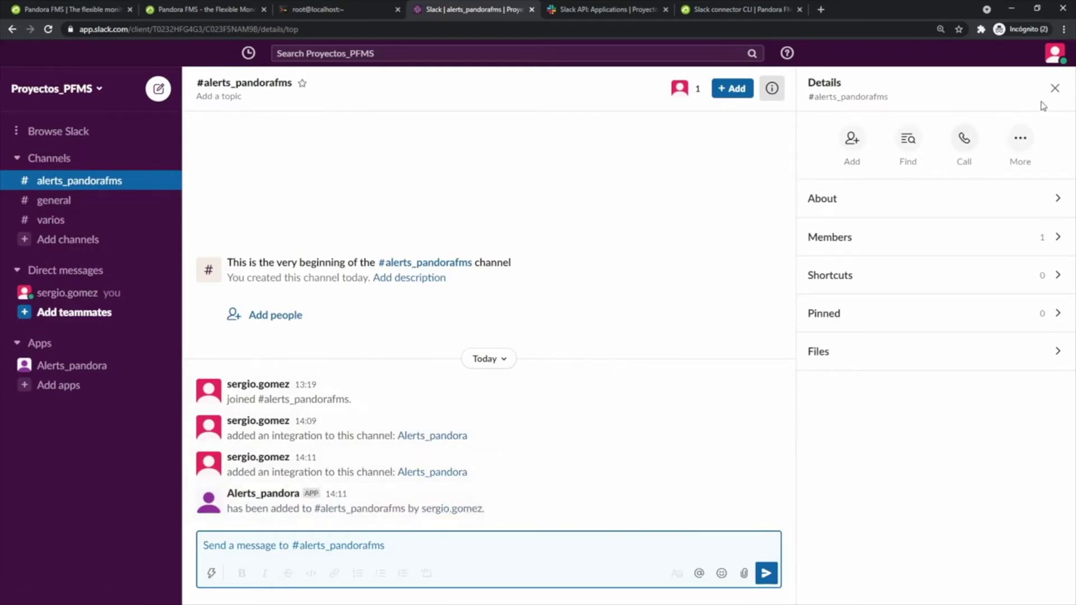
left_click(1057, 89)
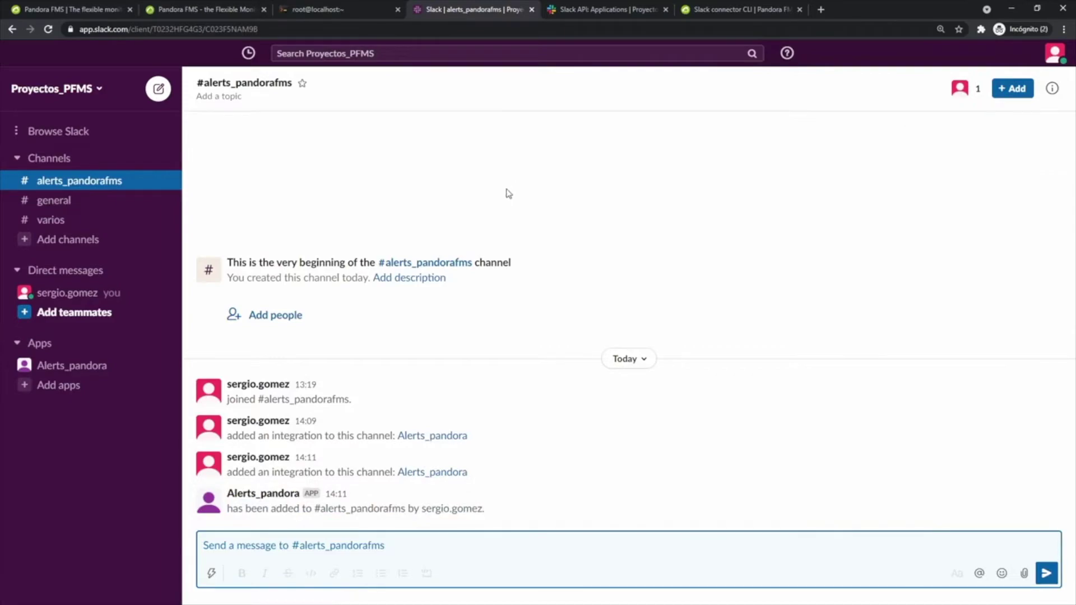
Step: Run 'yum -y install python3 python3-pip' on the server, then go to the Slack connector CLI page
left_click(314, 9)
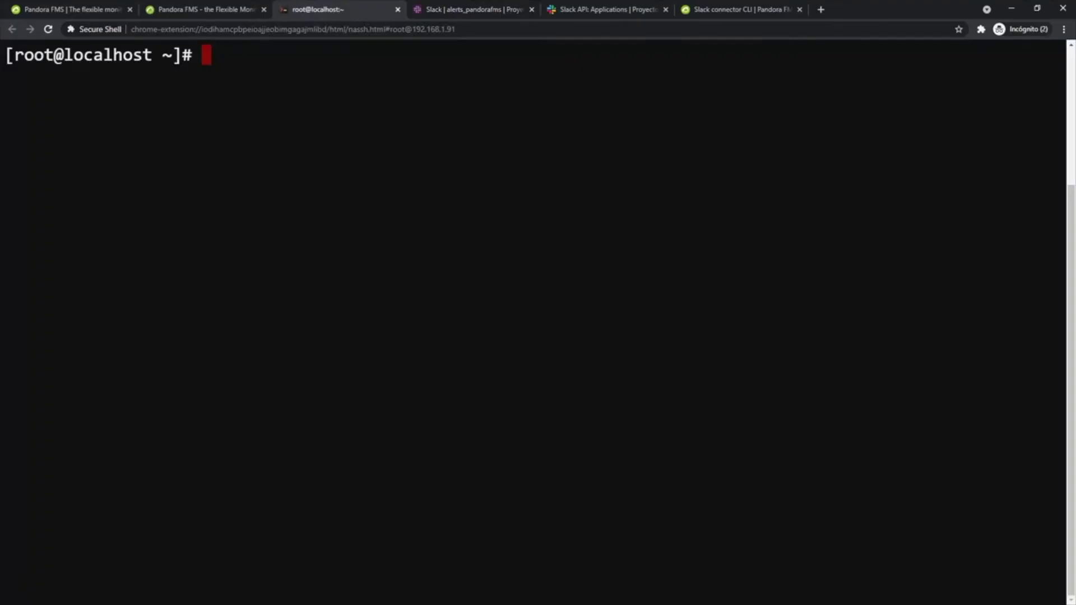
key("ctrl+shift+v")
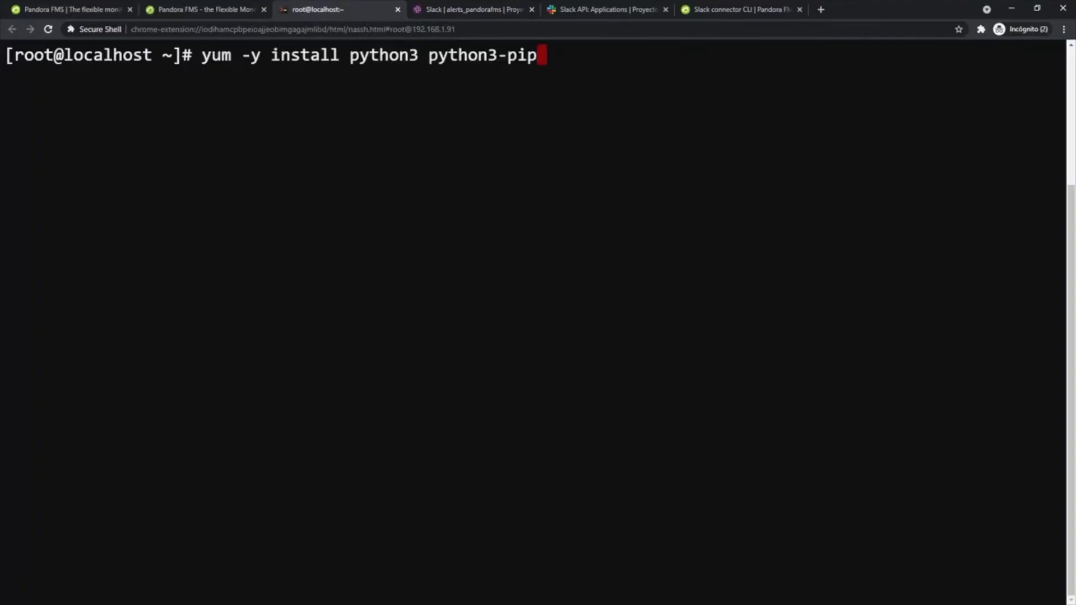
key("Return")
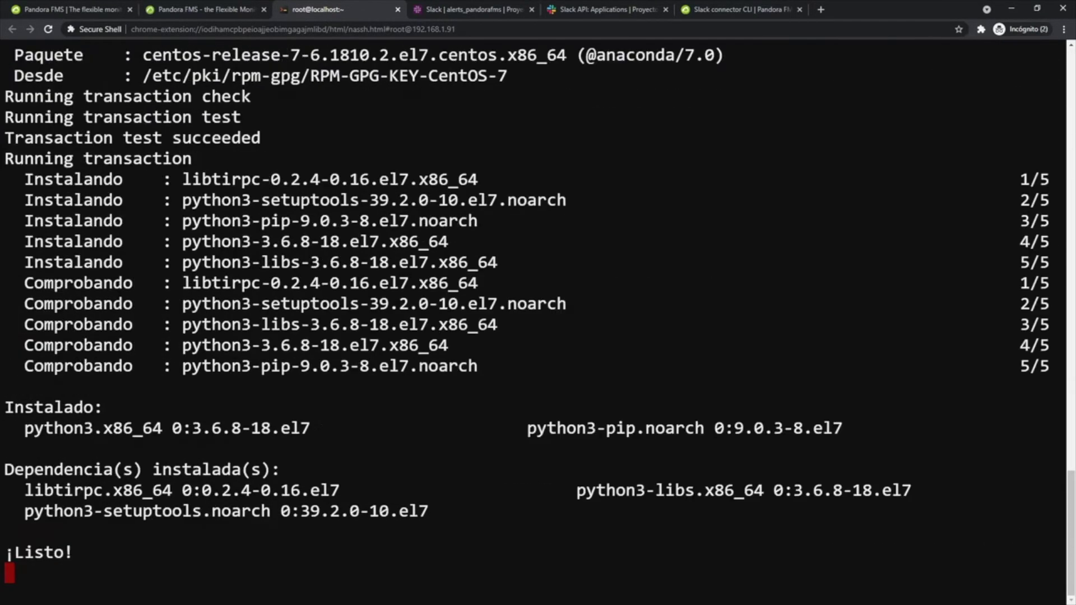
left_click(726, 9)
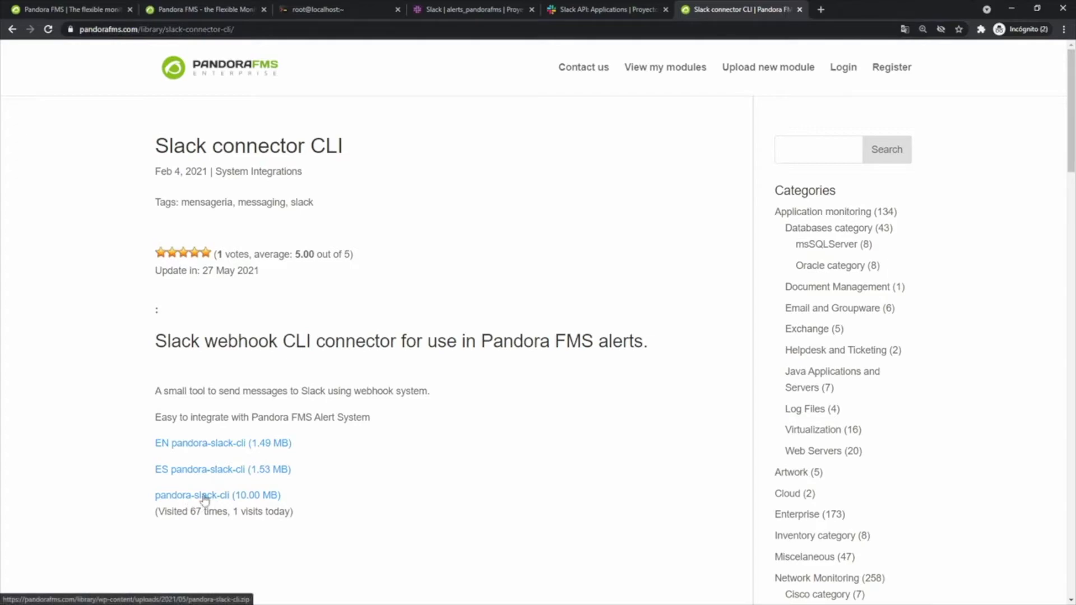
Step: In /usr/share/pandora_server/util/plugin/, list the files and run 'pip3 install -r requirements.txt'
left_click(311, 9)
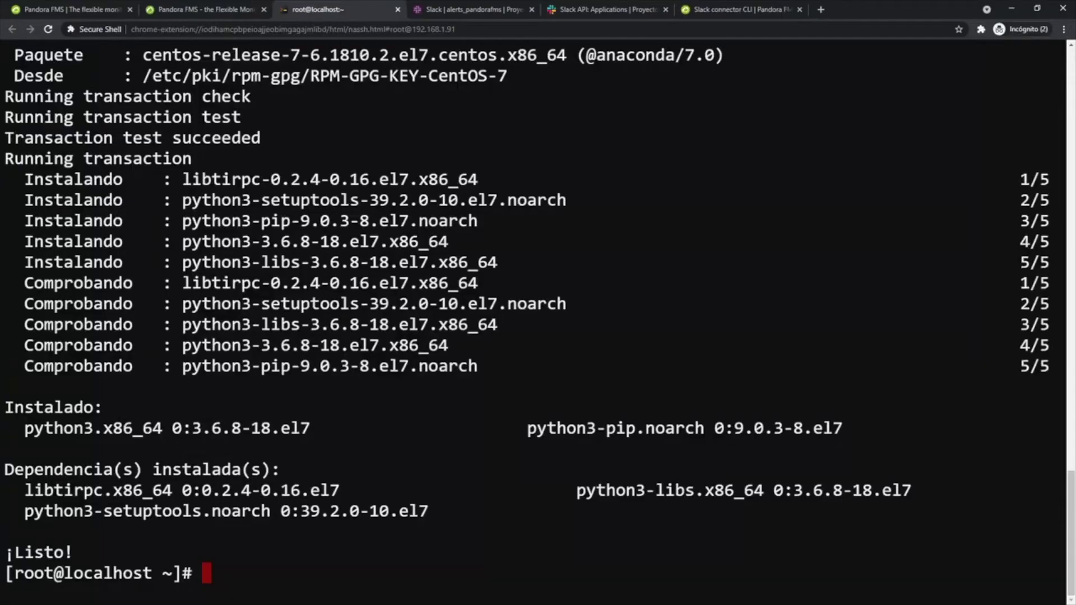
type("cd /usr/share/pandora_server/")
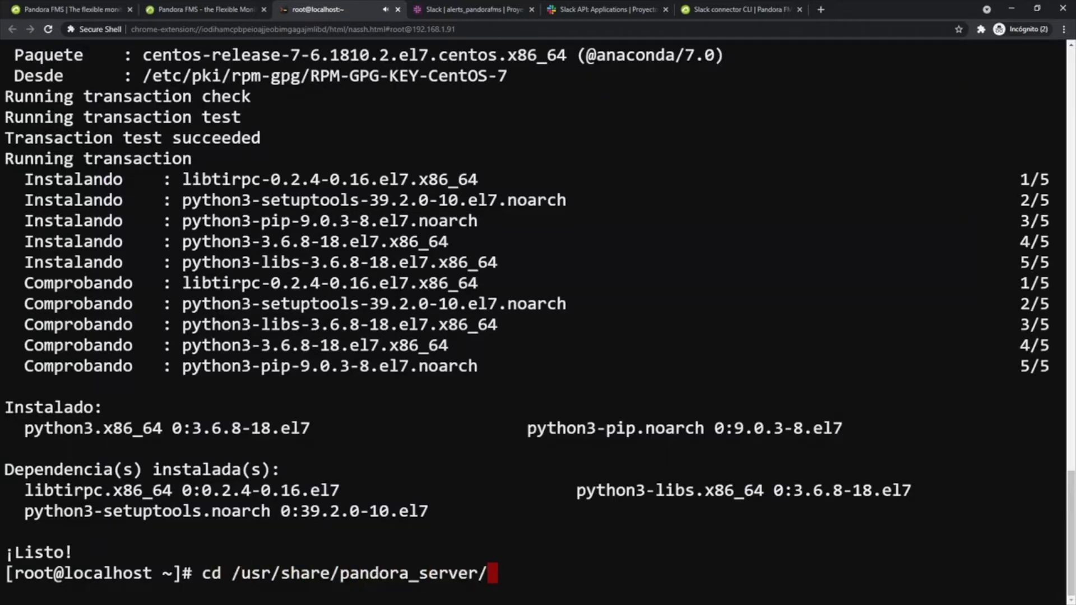
type("util/plugin/")
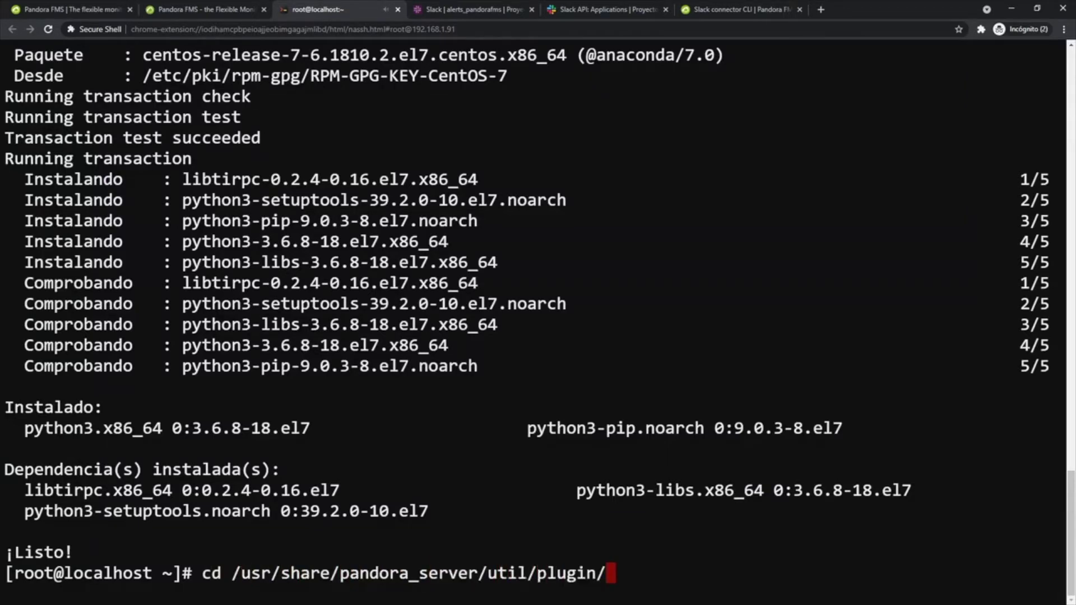
key("Return")
key("ctrl+l")
type("ls")
key("Return")
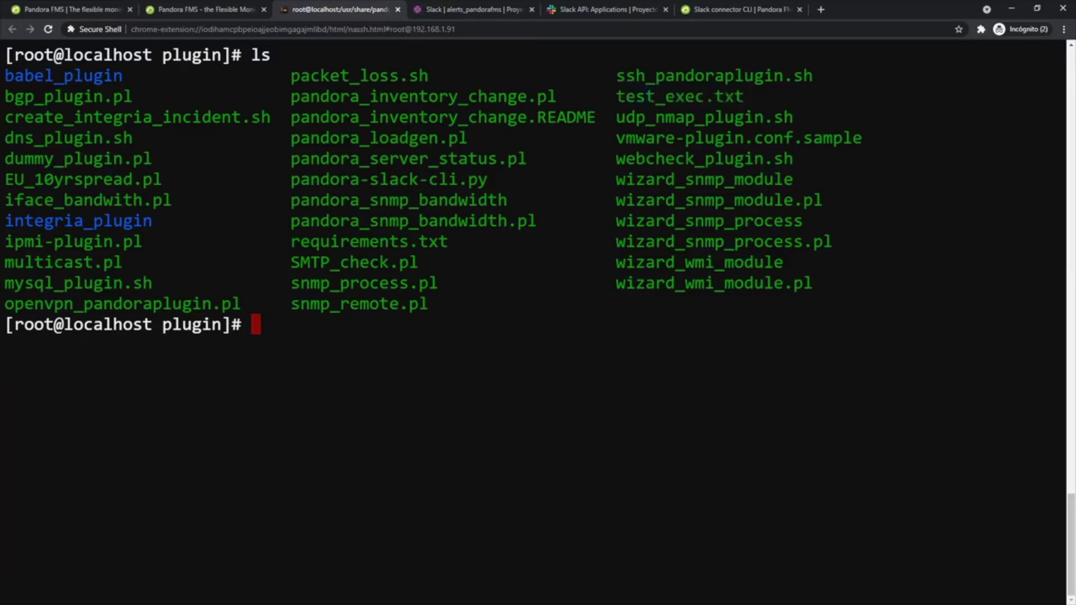
type("pip3 install -r requirements.txt")
key("Return")
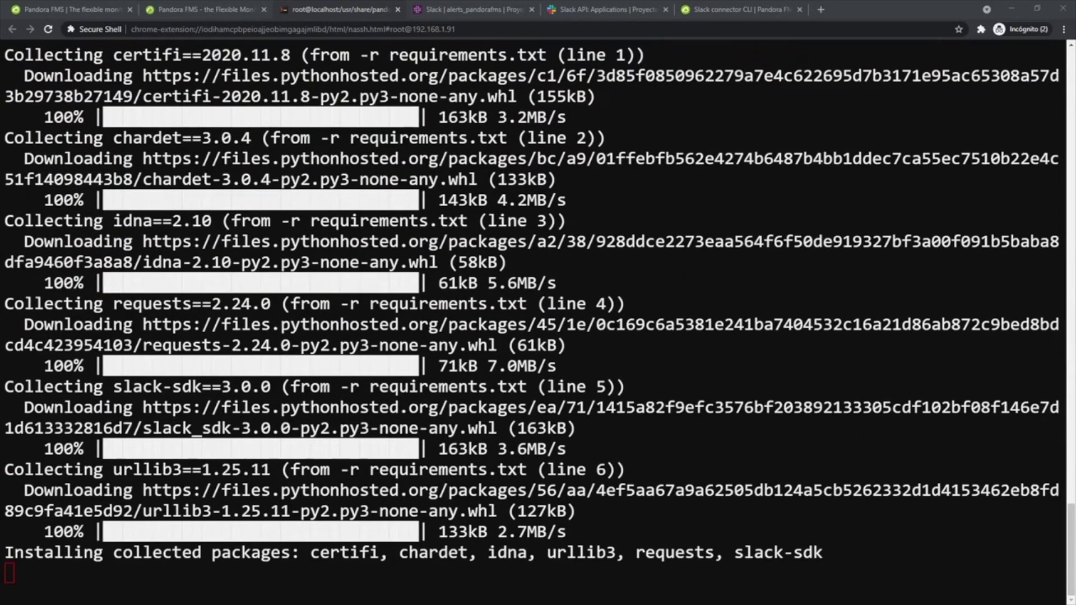
Step: Display 'python3 pandora-slack-cli.py -h' help and check its required data, token and channel arguments
type("python3 pandora-slack-cli.py -h")
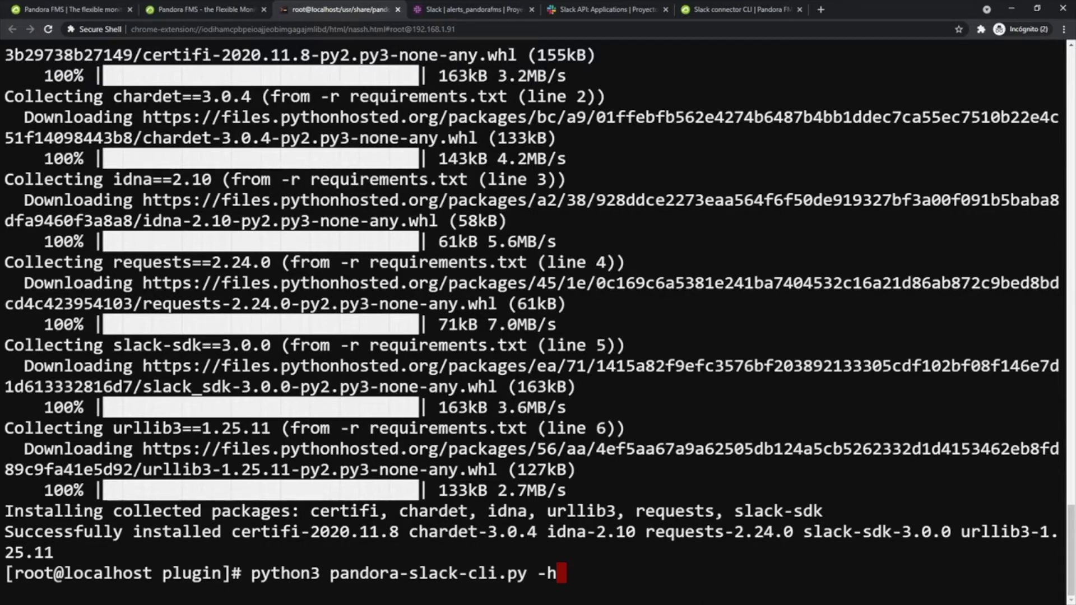
key("Return")
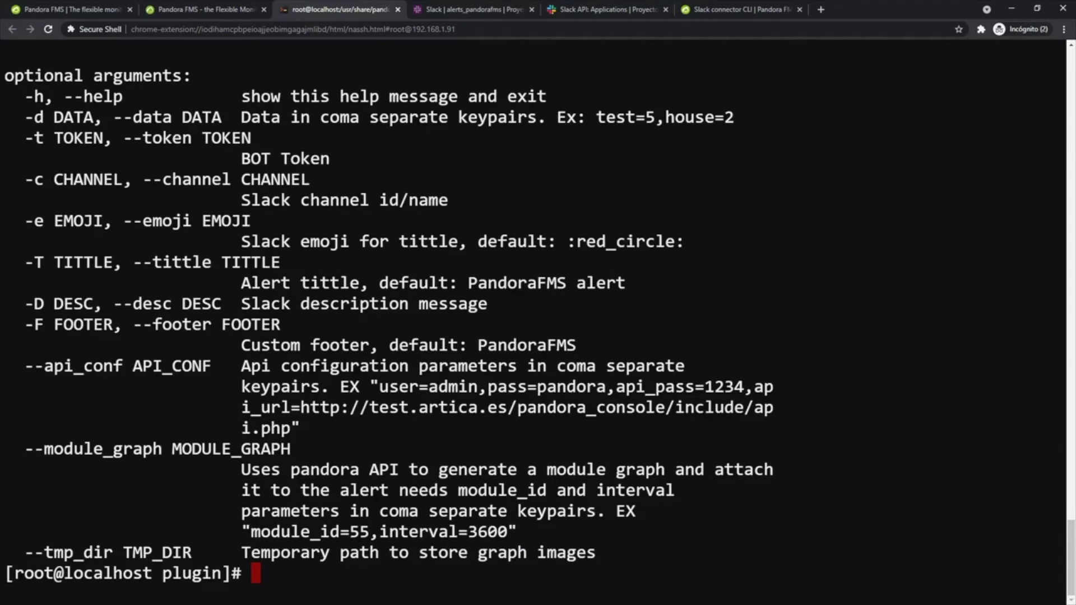
scroll(538, 318, "up", 4)
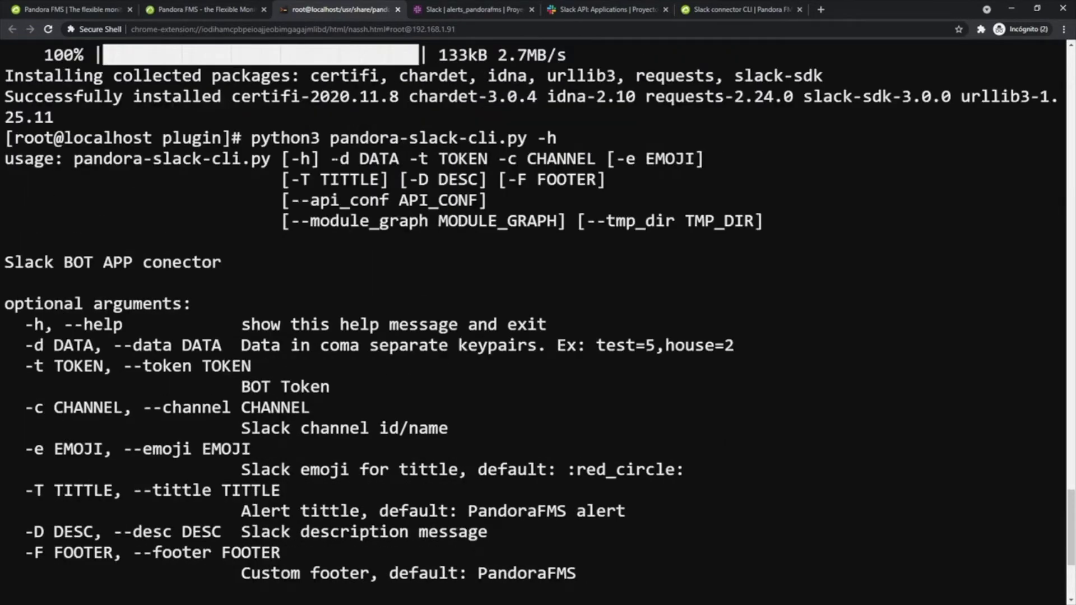
left_click_drag(331, 158, 597, 159)
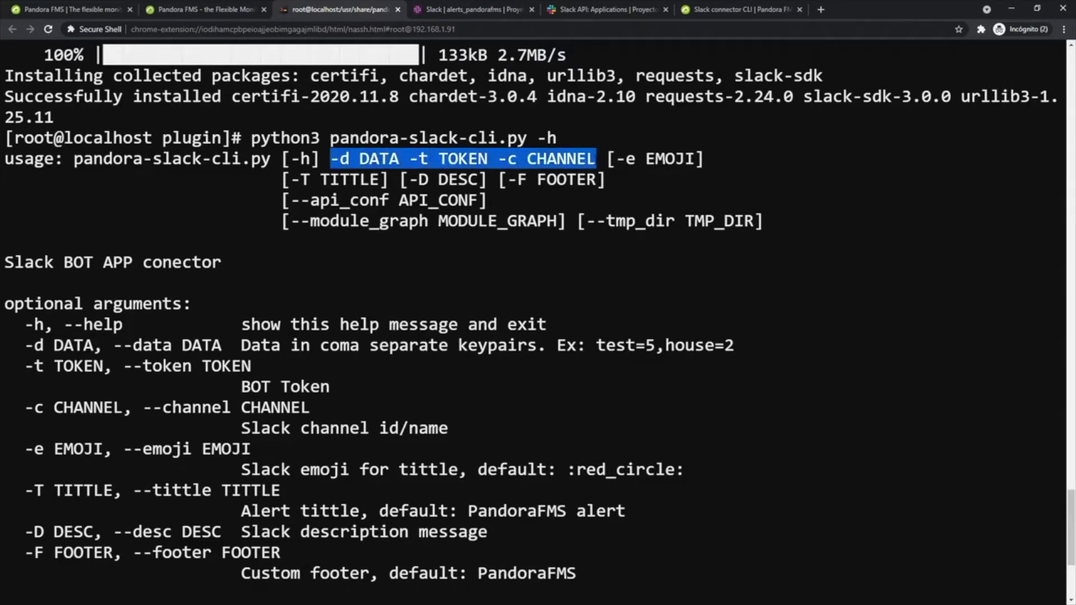
left_click_drag(596, 159, 331, 159)
scroll(533, 314, "down", 4)
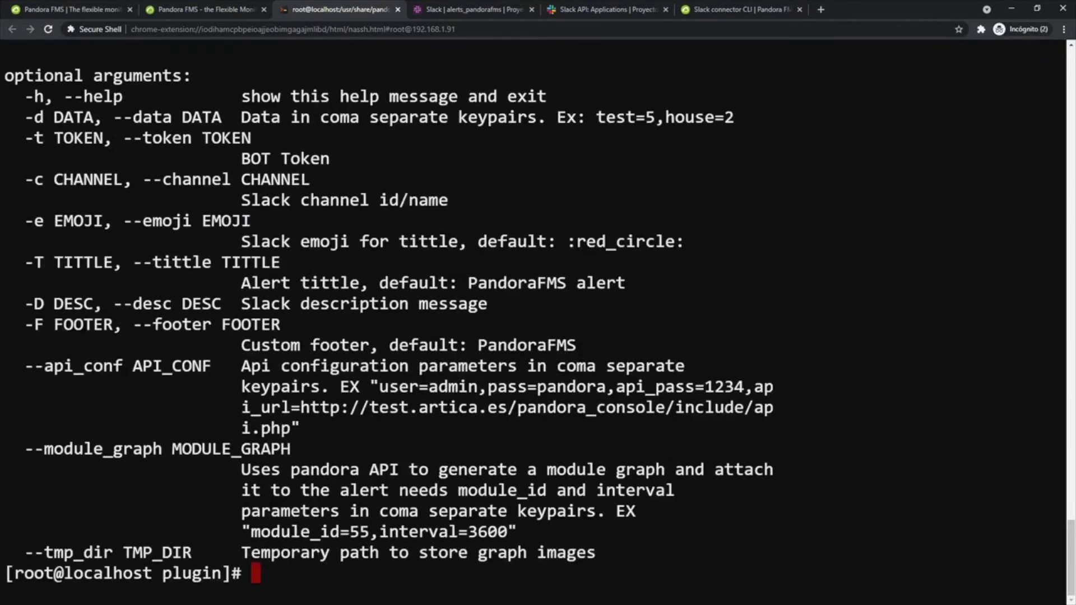
Step: Run pandora-slack-cli.py with the bot token and -c alerts_pandorafms, getting 'Message sent successfully'
key("ctrl+shift+v")
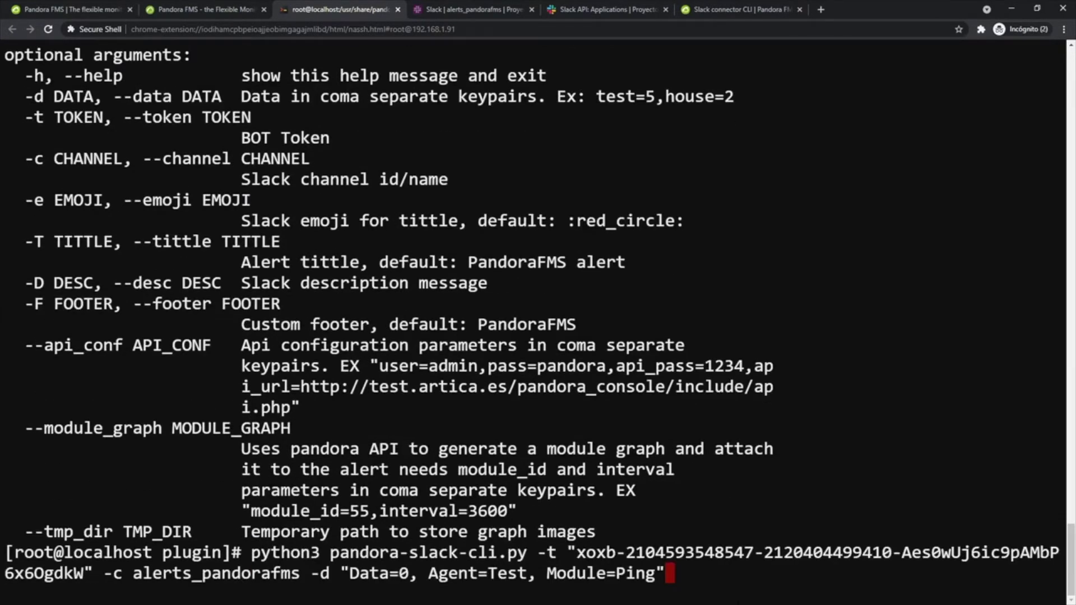
key("Return")
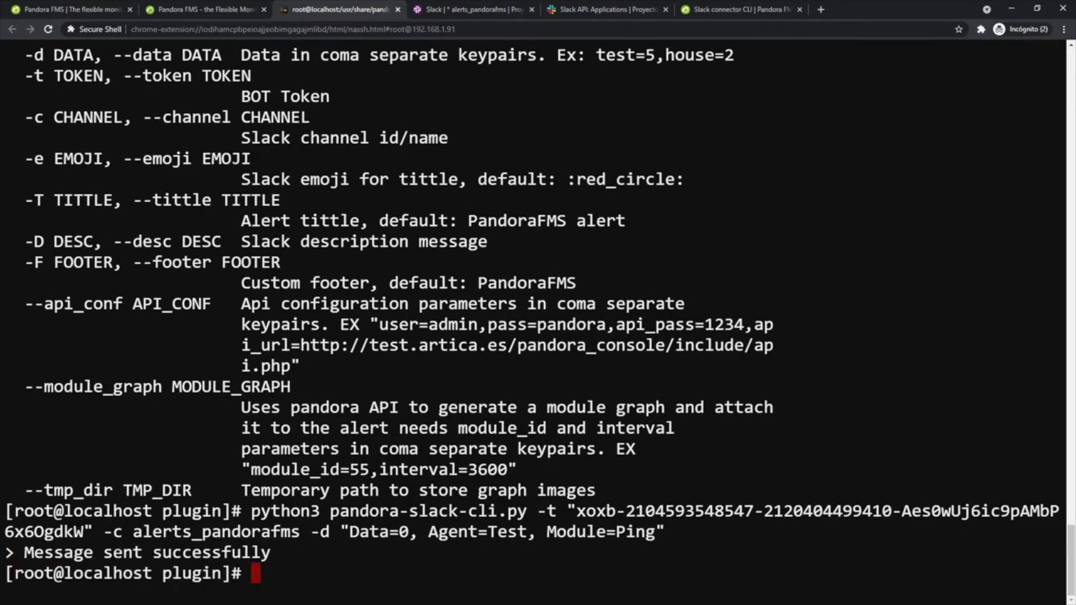
mouse_move(45, 553)
left_mouse_down()
mouse_move(242, 553)
mouse_move(44, 553)
left_mouse_up()
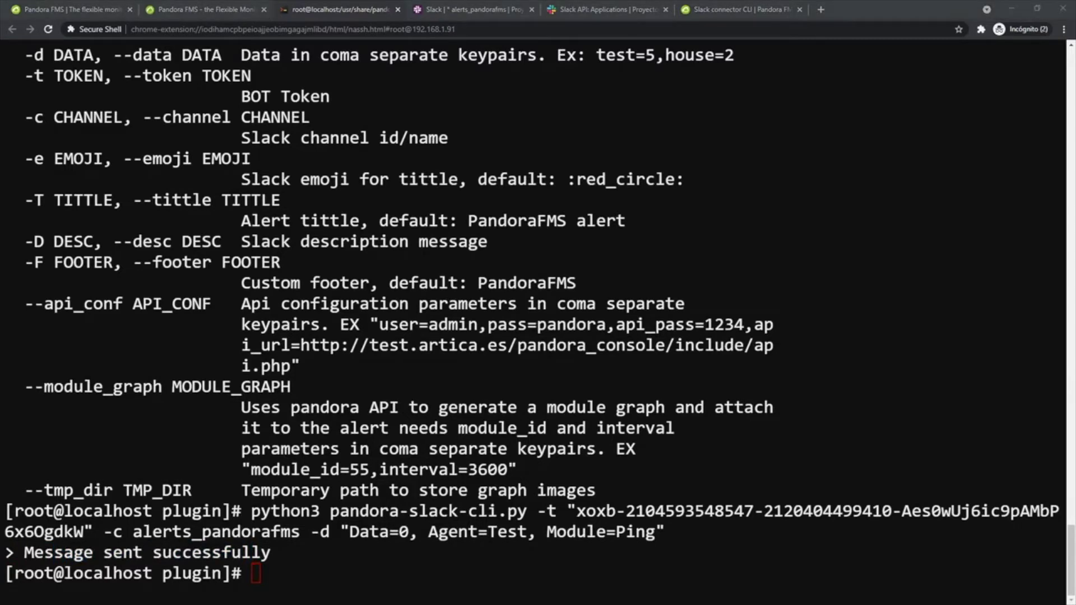
left_click(512, 9)
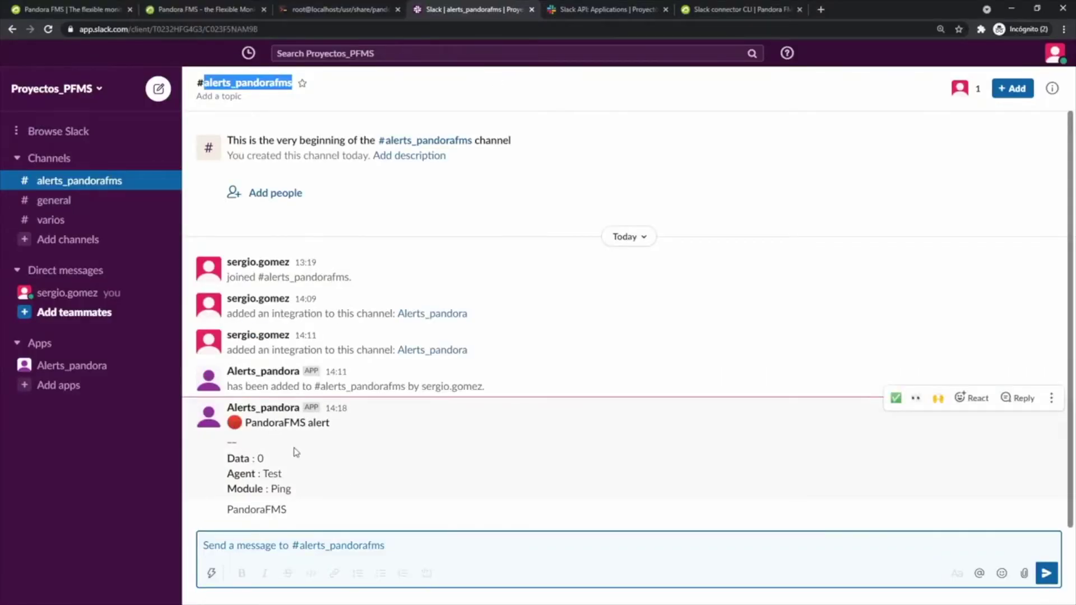
left_click_drag(312, 512, 227, 408)
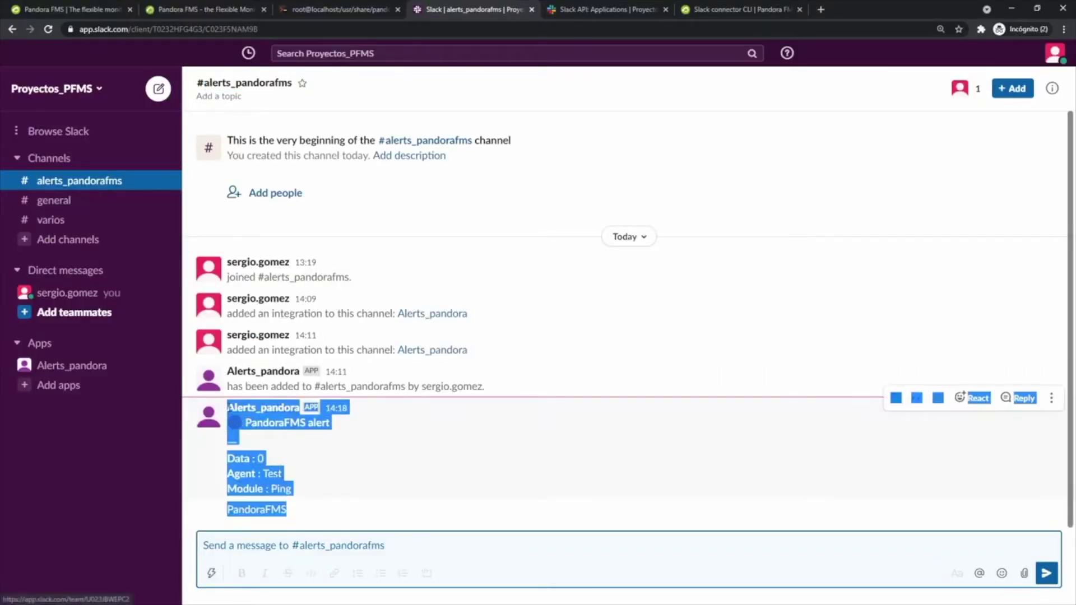
left_click(375, 502)
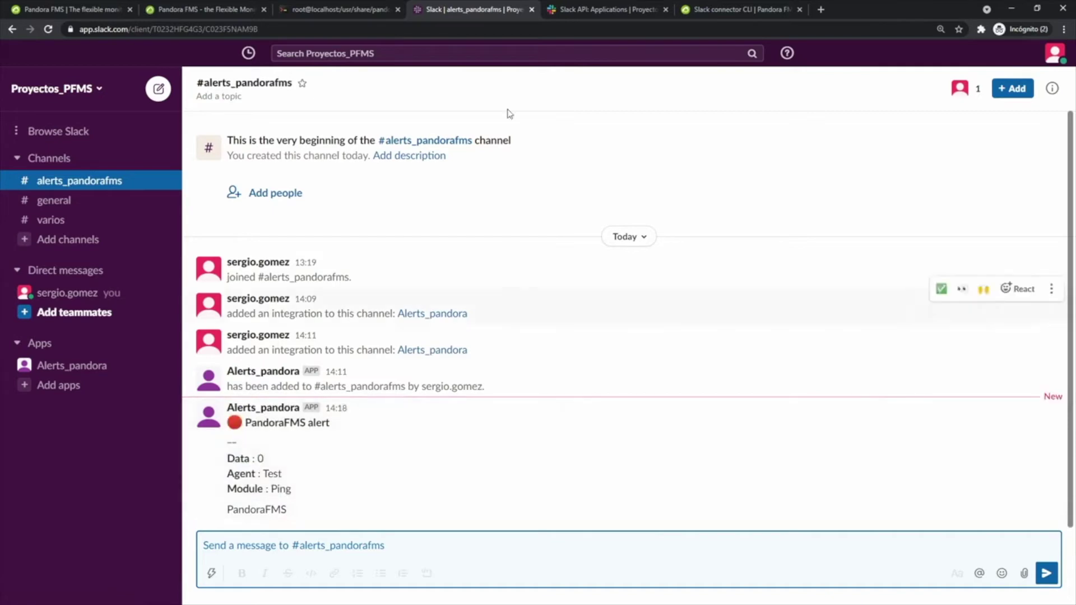
left_click(339, 8)
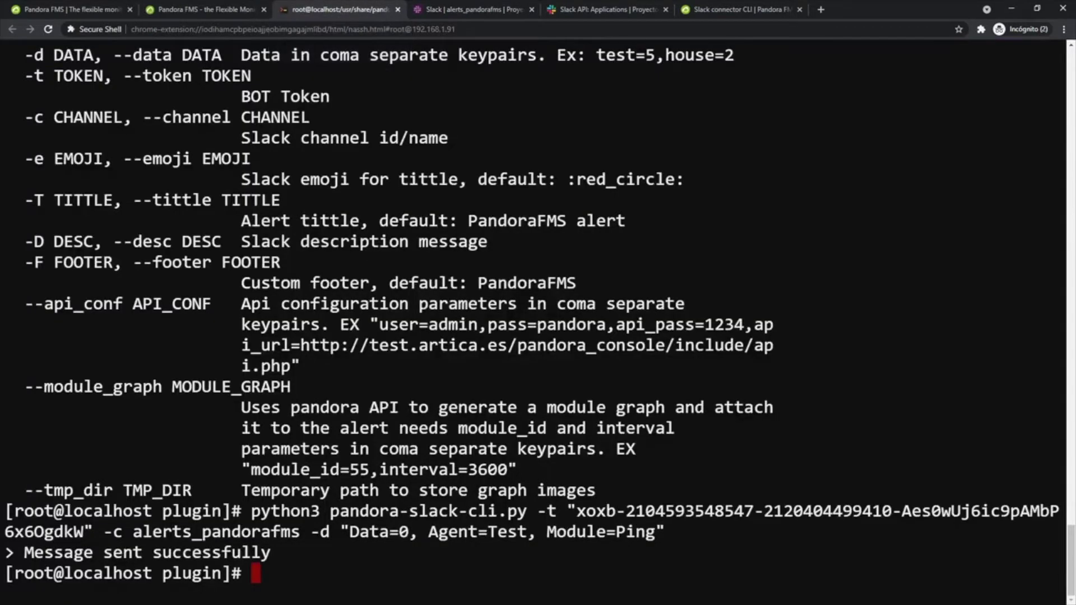
scroll(538, 314, "up", 3)
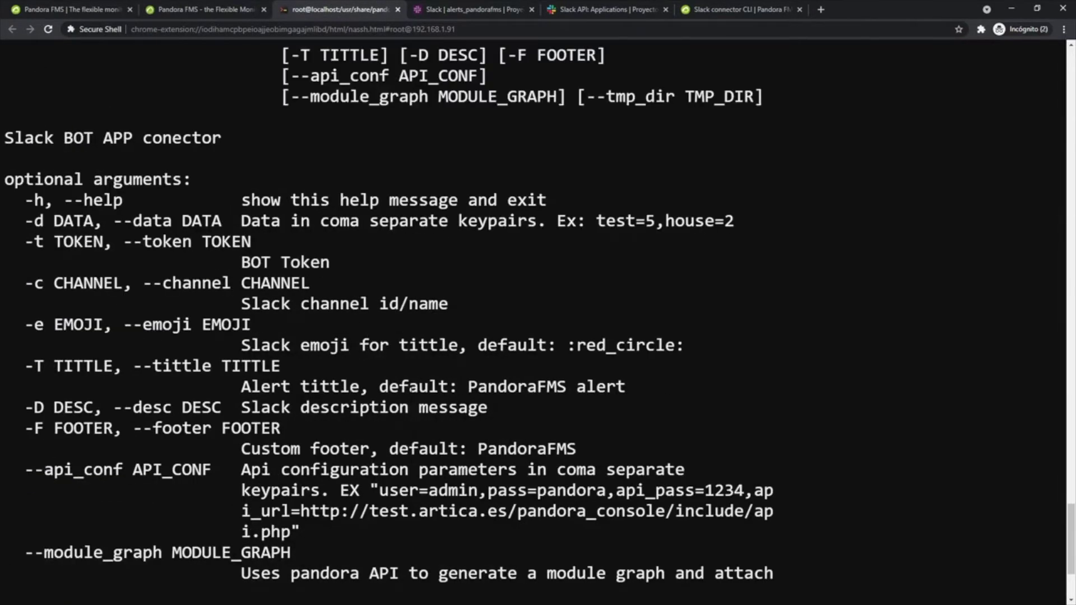
scroll(538, 313, "up", 1)
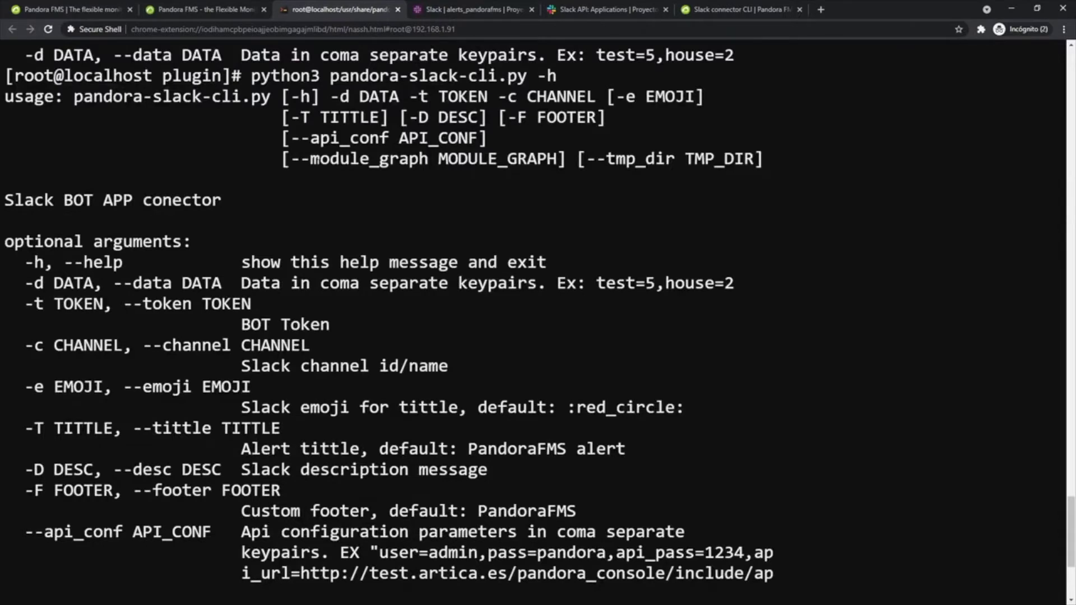
mouse_move(290, 117)
left_mouse_down()
mouse_move(606, 117)
mouse_move(674, 97)
mouse_move(290, 117)
left_mouse_up()
mouse_move(301, 158)
left_mouse_down()
mouse_move(617, 159)
mouse_move(292, 159)
mouse_move(301, 158)
left_mouse_up()
scroll(533, 314, "down", 4)
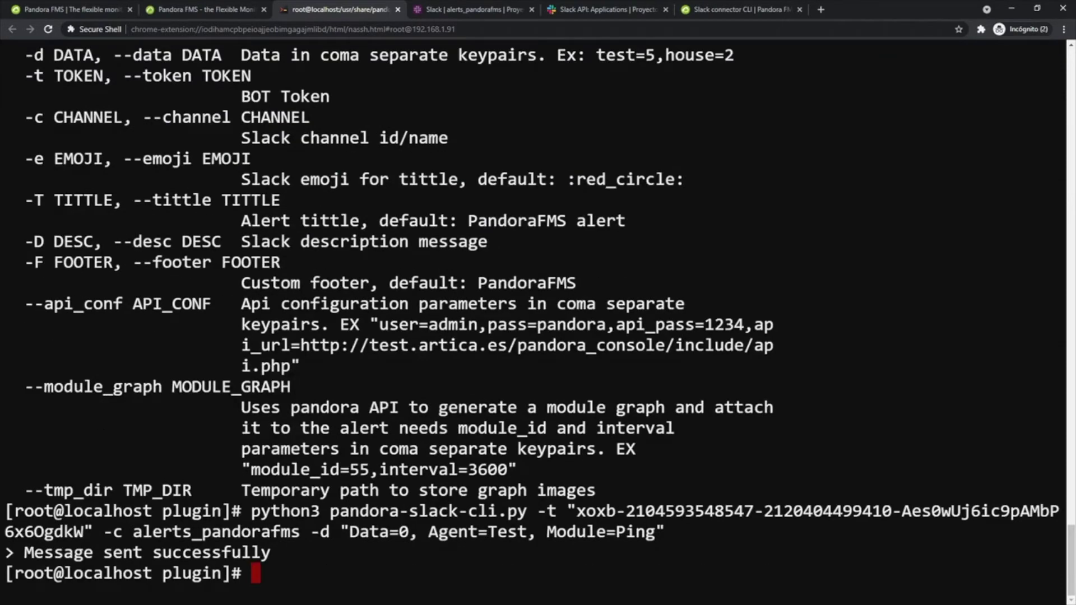
Step: Open test_exec.txt in vim and replace the example's old -t bot token with the new one
type("vim test_exec.txt")
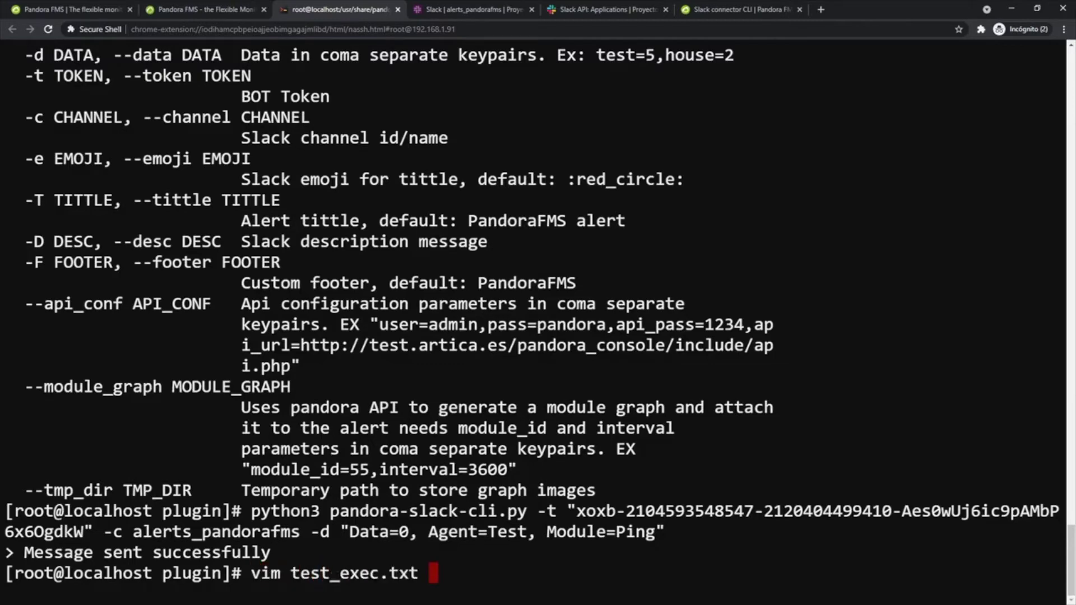
key("Return")
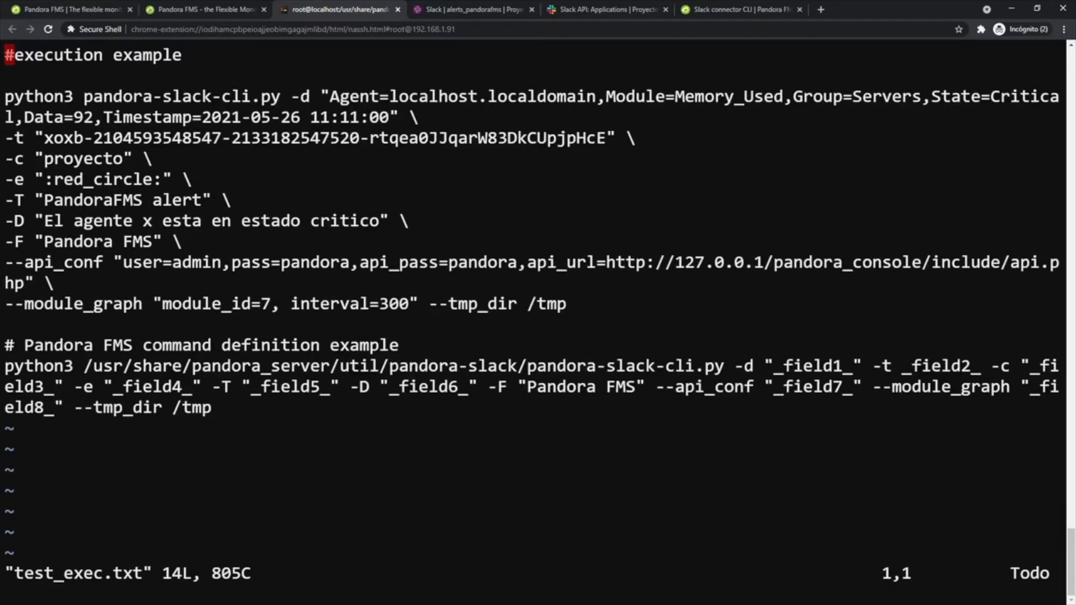
mouse_move(6, 97)
left_mouse_down()
mouse_move(161, 241)
mouse_move(567, 304)
mouse_move(448, 305)
mouse_move(6, 97)
left_mouse_up()
key("Down")
key("Down")
key("Down")
key("Down")
key("Up")
key("Up")
key("Right")
key("Down")
key("Down")
key("Up")
key("Right")
key("Right")
key("Right")
key("i")
key("Delete")
key("Delete")
key("Delete")
key("Delete")
key("Delete")
key("Delete")
key("Delete")
key("Delete")
key("Delete")
key("Delete")
key("Delete")
key("Delete")
key("Delete")
key("Delete")
key("Delete")
key("Delete")
key("Delete")
key("Delete")
key("Delete")
key("Delete")
key("Delete")
key("Delete")
key("Delete")
key("Delete")
key("Delete")
key("Delete")
key("Delete")
key("Delete")
key("Delete")
key("Delete")
key("Delete")
key("Delete")
key("Delete")
key("Delete")
key("Delete")
key("Delete")
key("Delete")
key("Delete")
key("Delete")
key("Delete")
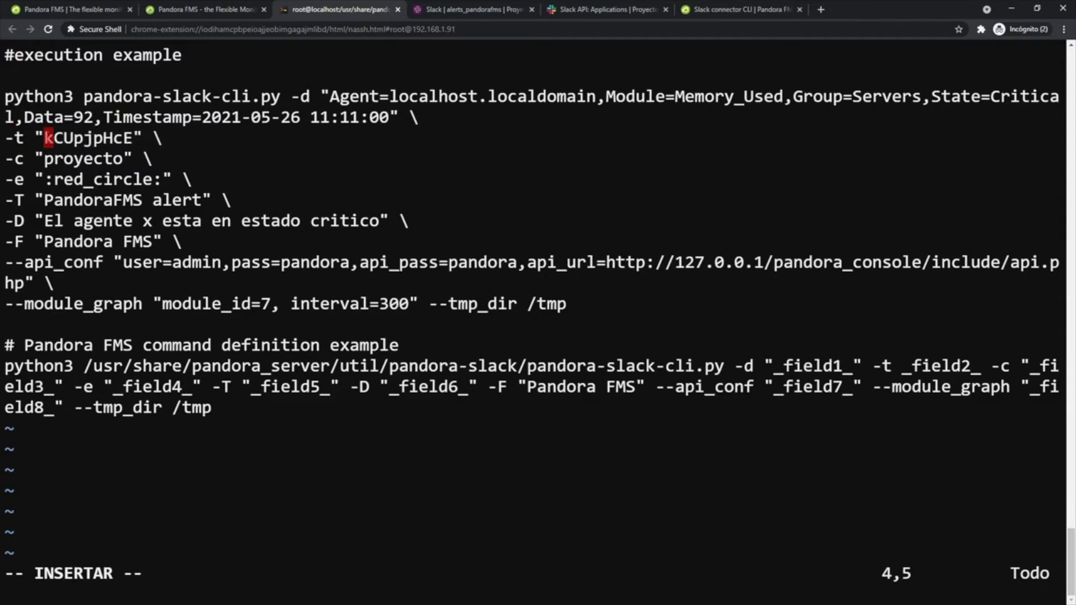
key("Delete")
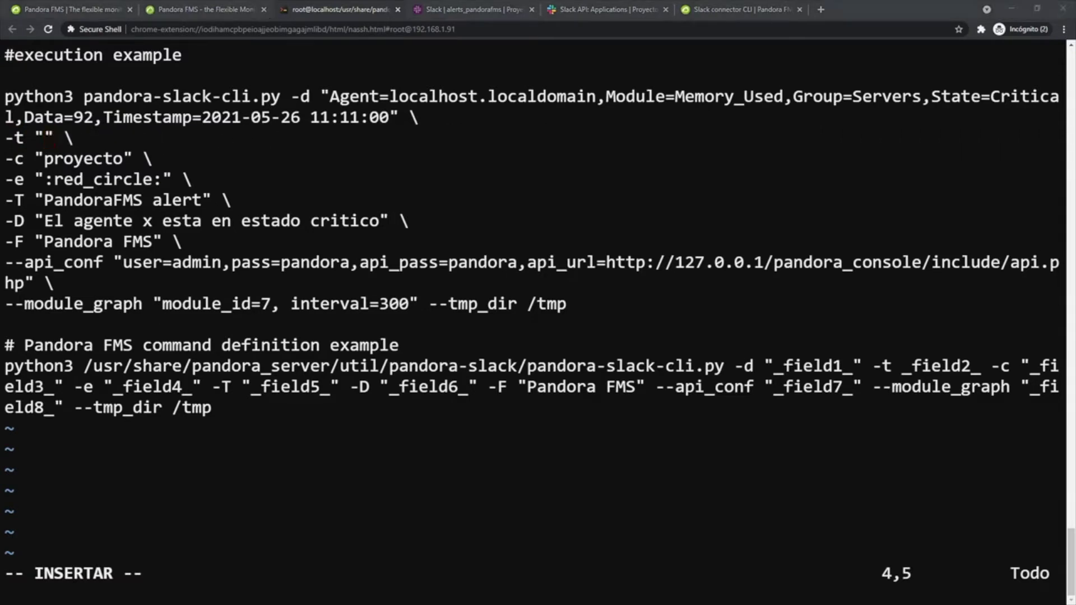
key("ctrl+shift+v")
Step: Change the api_url address in the example from 127.0.0.1 to 192.168.1.91
key("Down")
key("Down")
key("Down")
key("Down")
key("Down")
key("Down")
key("Right")
key("Right")
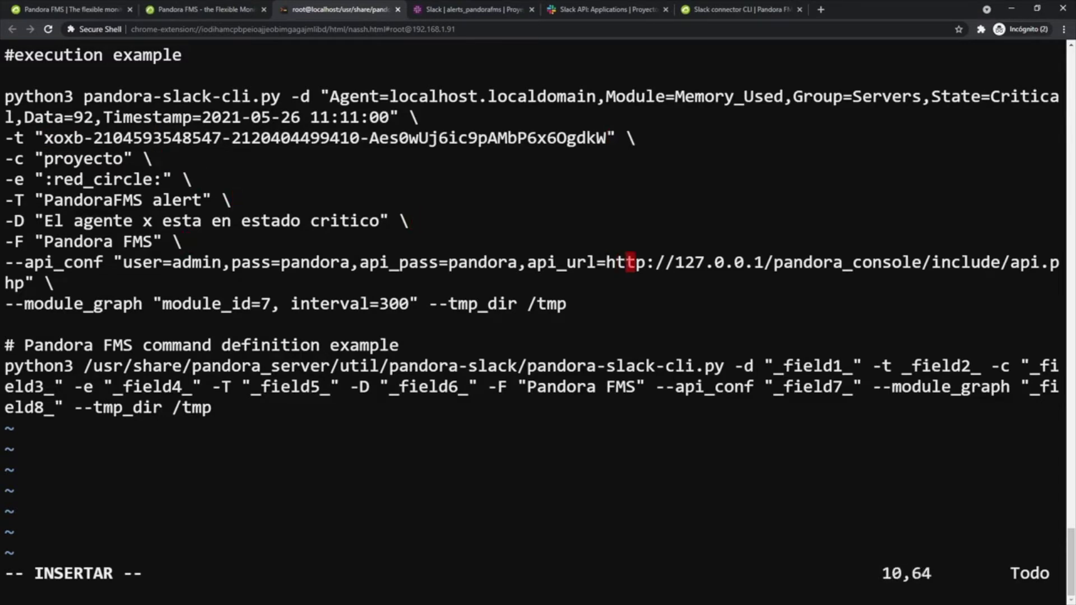
key("Right")
key("Right")
key("Right")
key("Right")
key("Right")
key("Delete")
key("Delete")
key("Delete")
key("Delete")
key("Delete")
key("Delete")
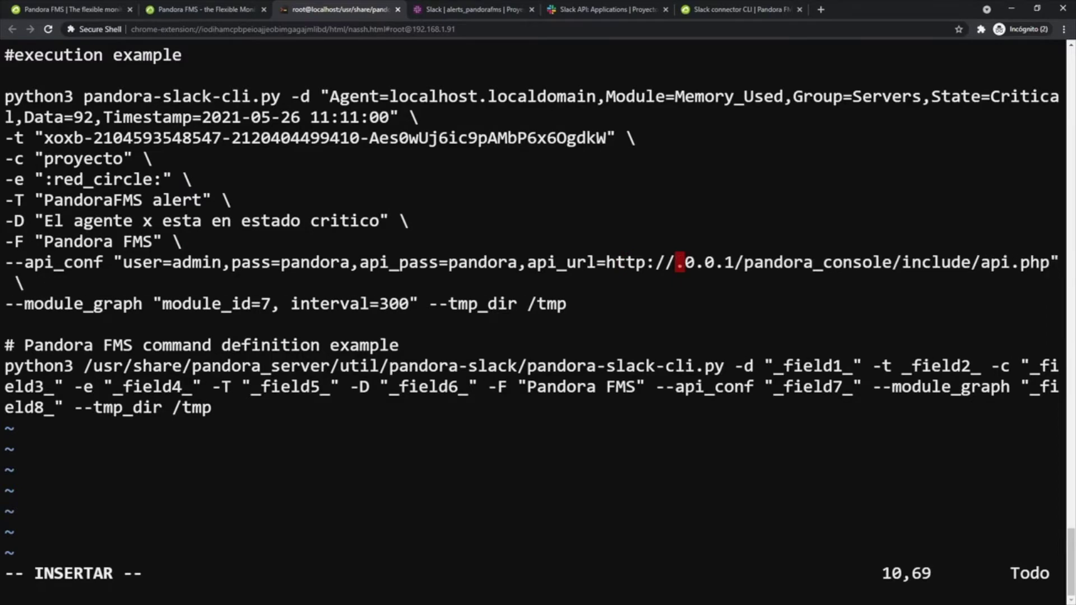
key("Delete")
key("Delete")
key("Delete")
type("192.1")
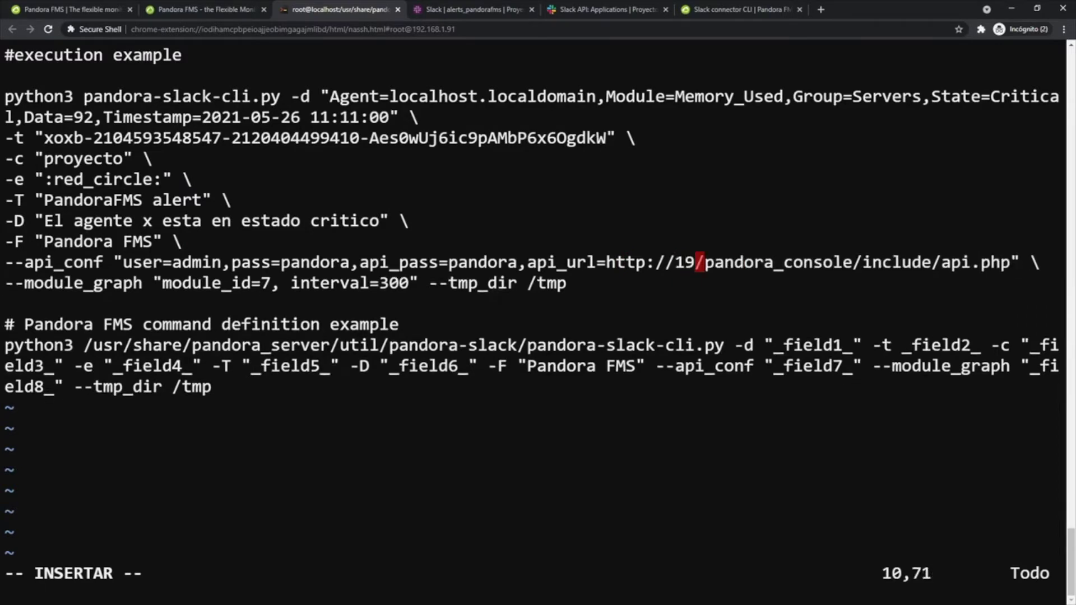
type("68.1.8")
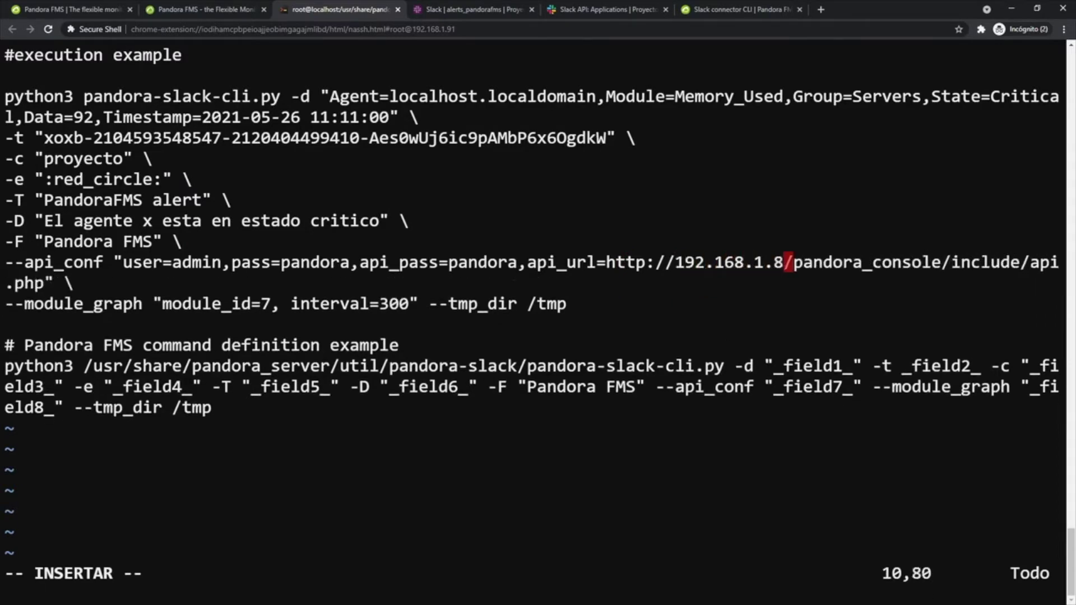
key("BackSpace")
type("91")
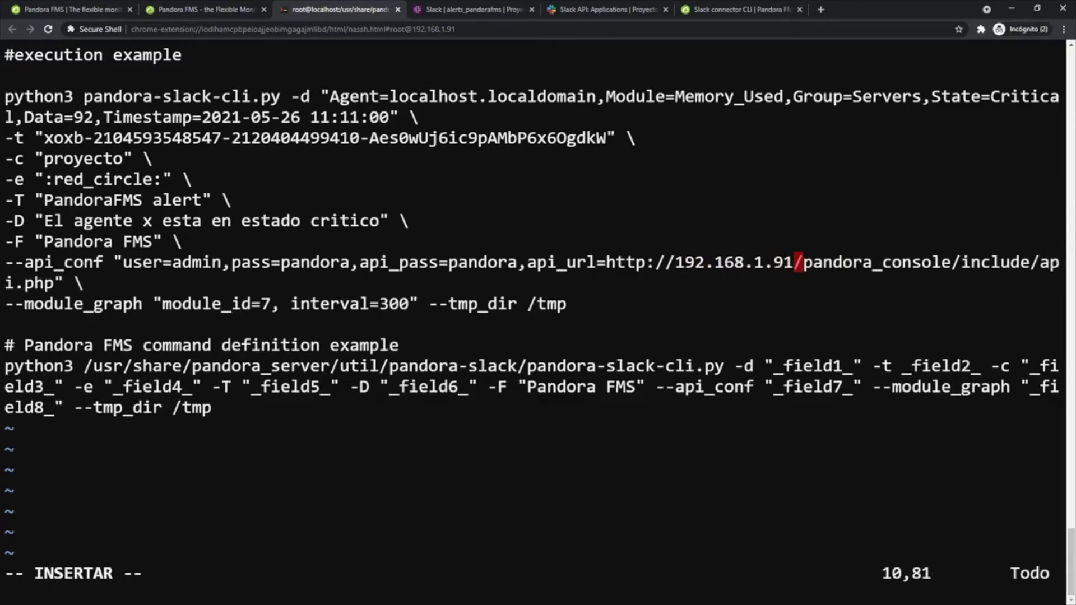
key("Left")
key("Left")
key("Left")
key("Left")
key("Left")
key("Left")
key("Left")
key("Left")
key("Left")
key("Left")
key("Left")
key("Left")
key("Left")
key("Left")
key("Left")
key("Left")
key("Left")
key("Left")
key("Left")
key("Left")
key("Left")
key("Left")
key("Left")
key("Left")
key("Left")
key("Left")
mouse_move(122, 262)
left_mouse_down()
mouse_move(251, 261)
mouse_move(83, 283)
mouse_move(517, 262)
mouse_move(143, 262)
left_mouse_up()
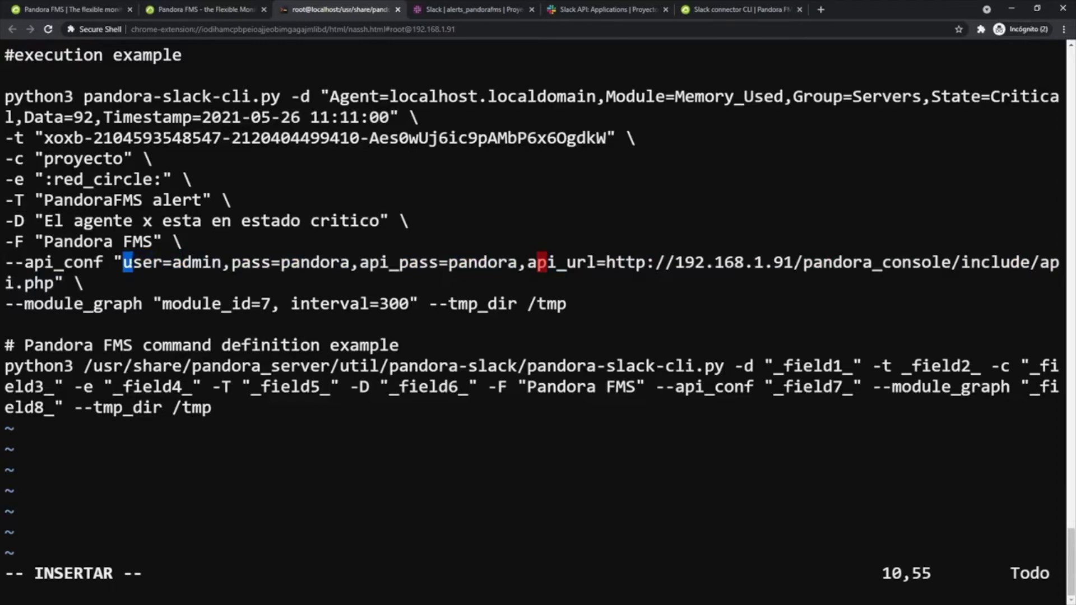
Step: Open Pandora FMS General Setup in a new browser tab
left_click(193, 7)
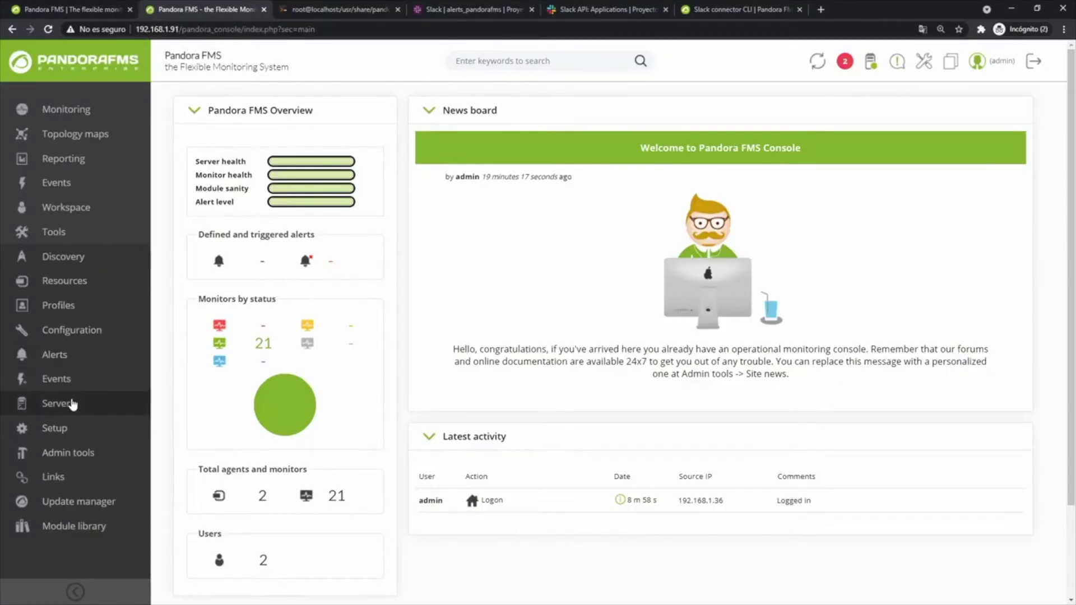
mouse_move(71, 437)
mouse_move(194, 385)
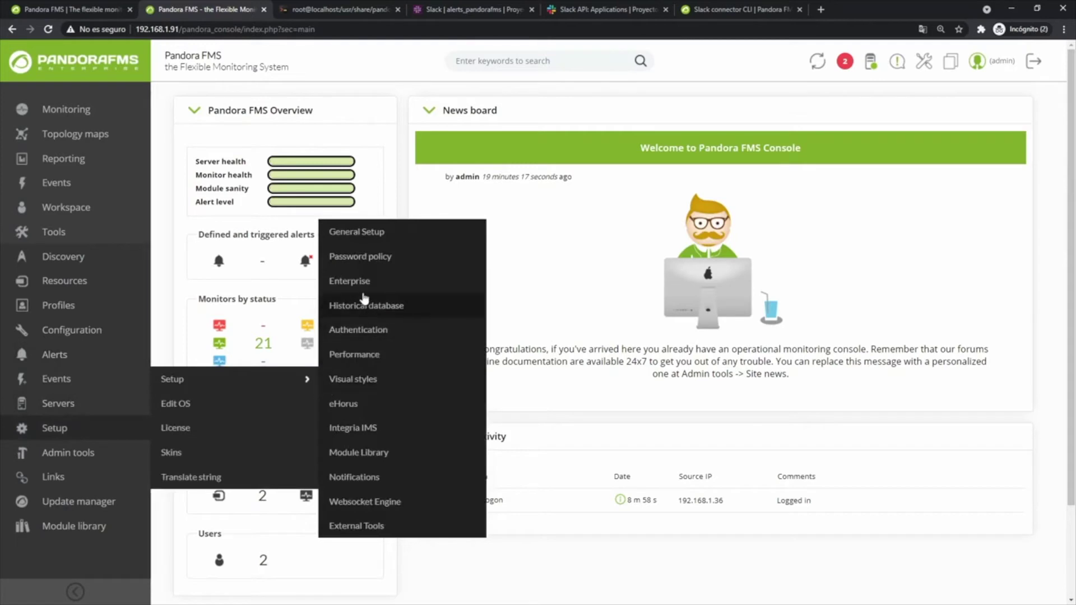
middle_click(361, 244)
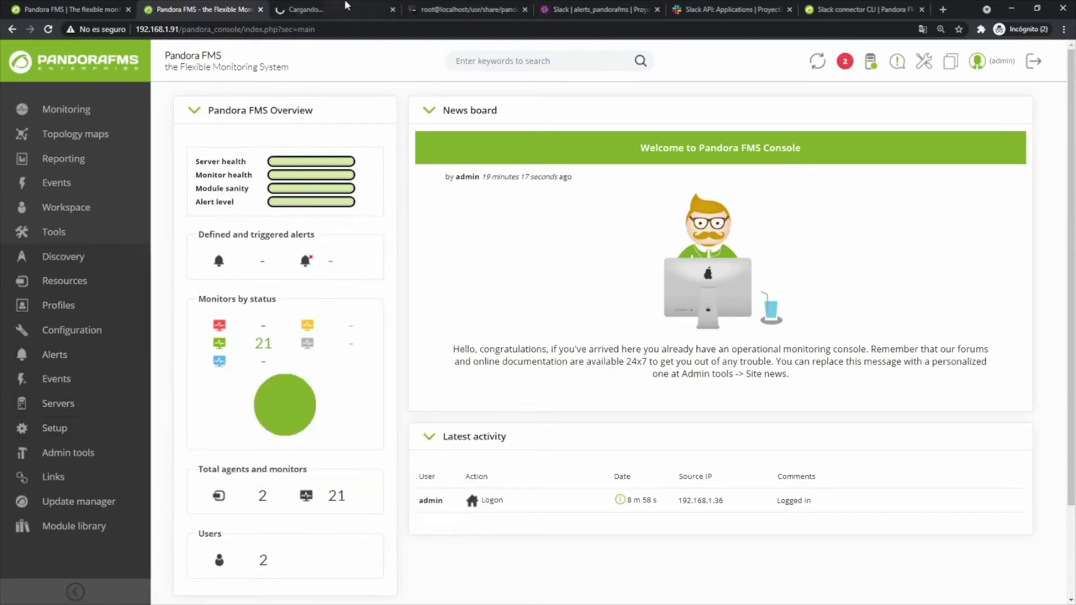
left_click(327, 8)
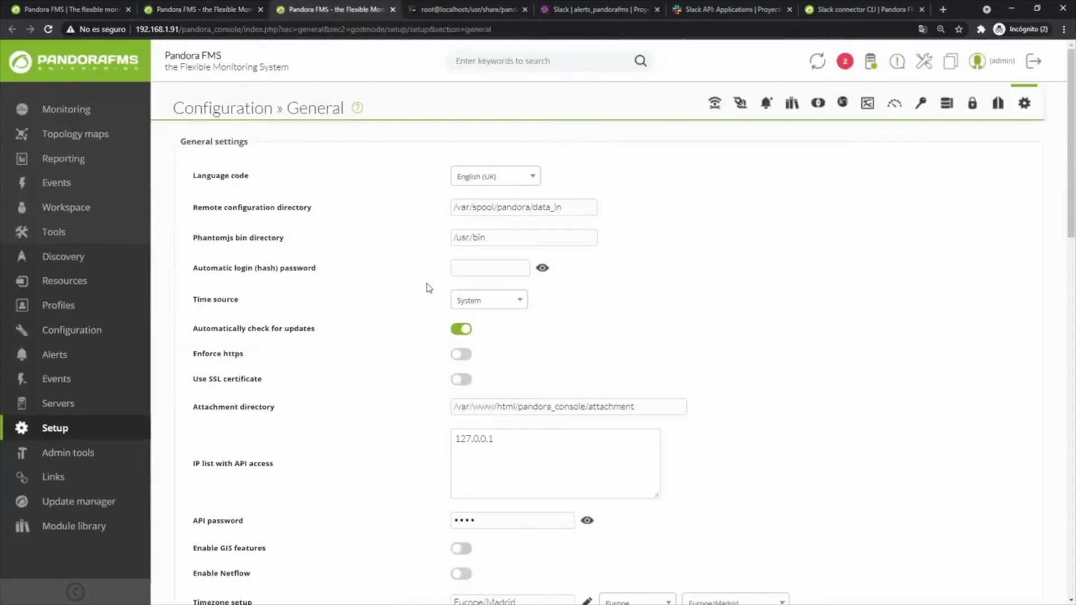
Step: Add * to the API access IP list, set a new API password, and save
left_click(499, 456)
scroll(499, 455, "down", 1)
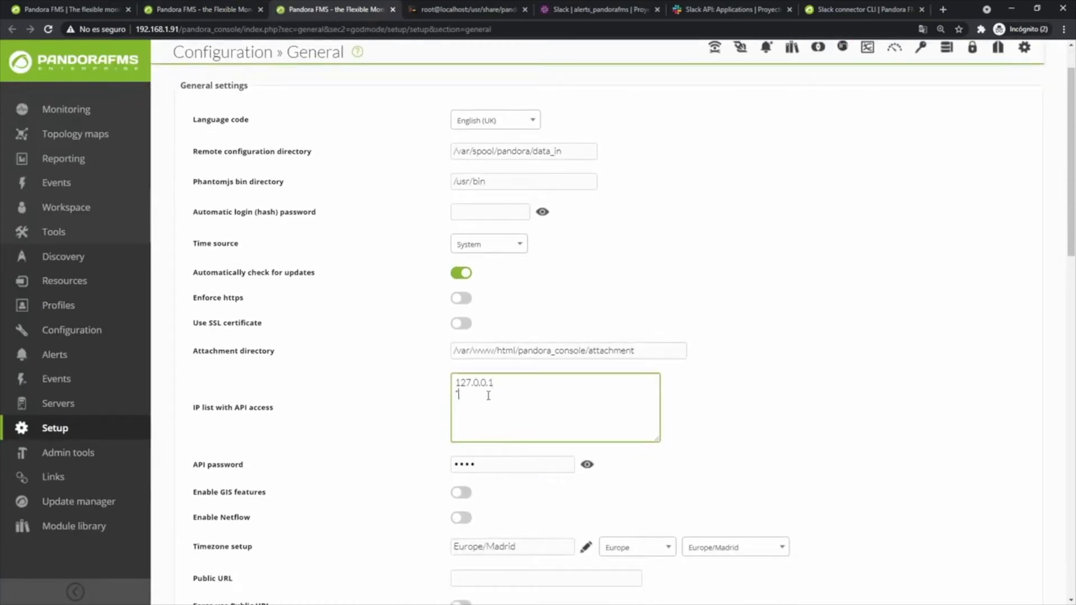
double_click(488, 462)
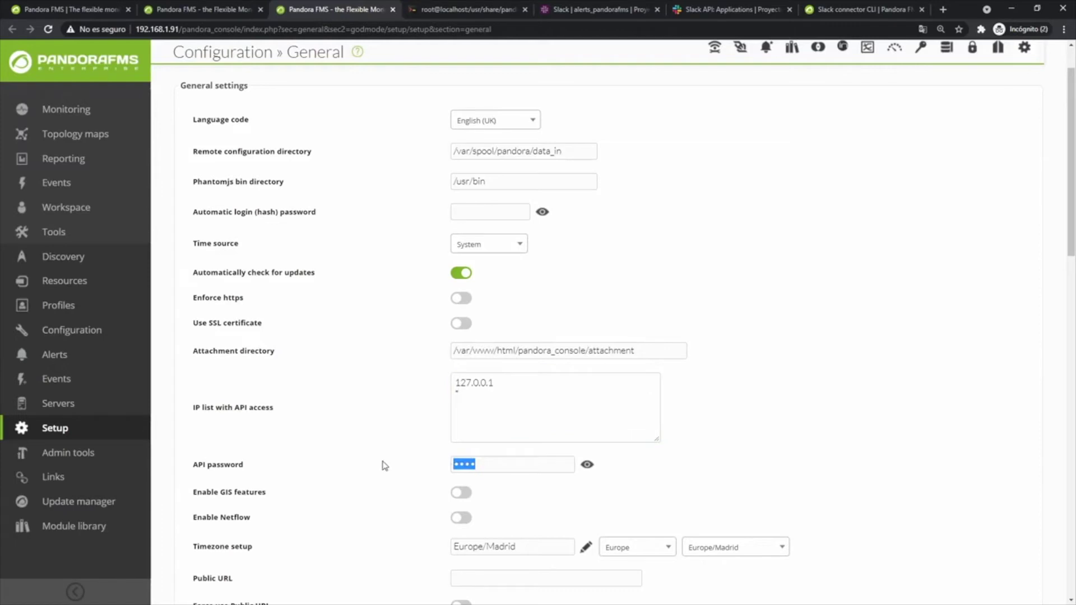
type("123")
scroll(732, 473, "down", 12)
scroll(990, 561, "down", 5)
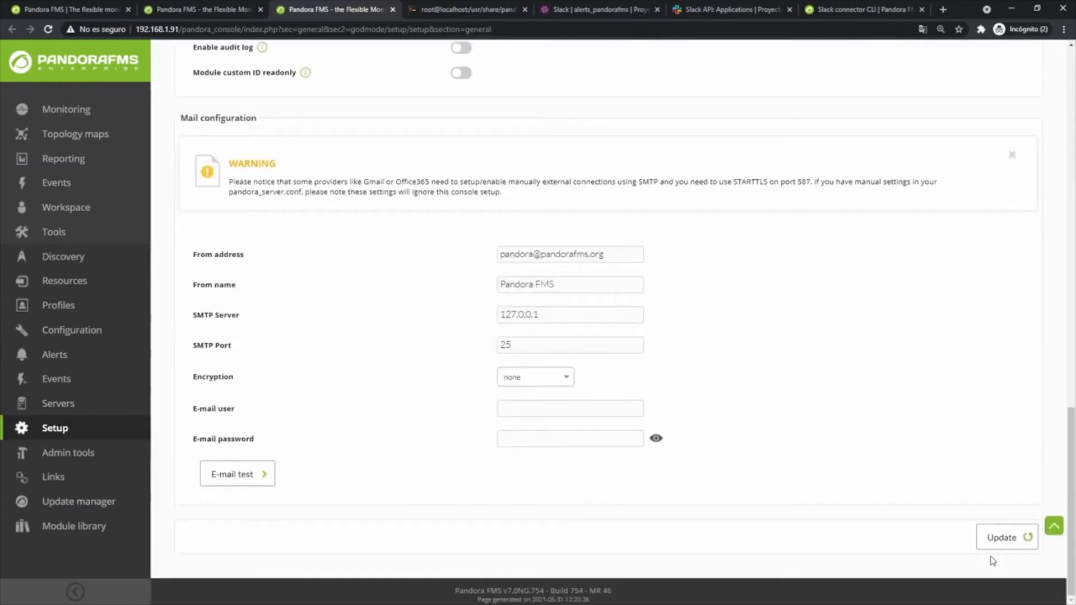
left_click(1003, 537)
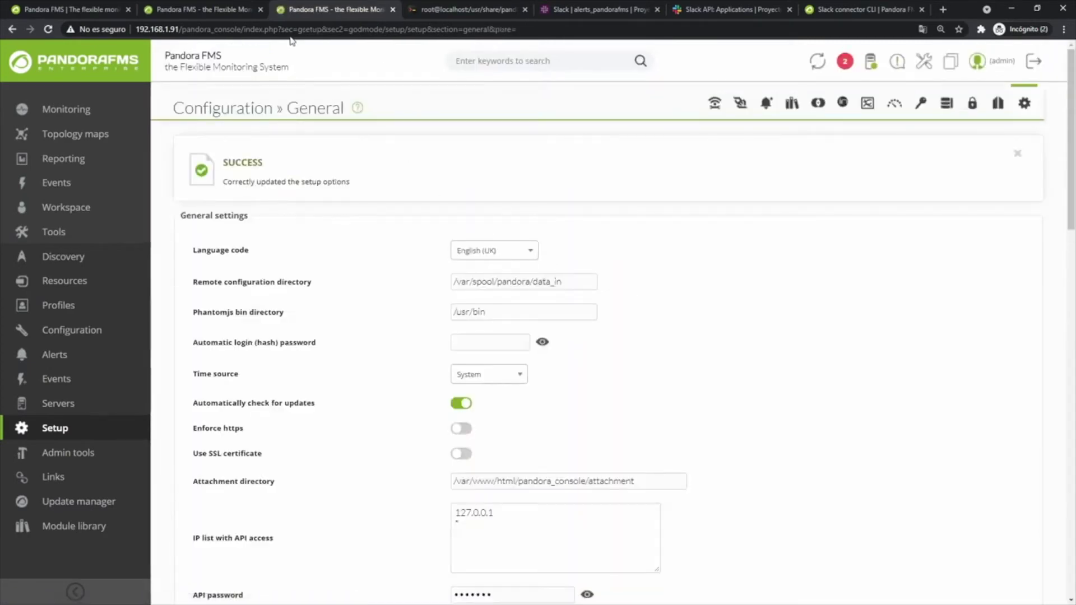
left_click(442, 9)
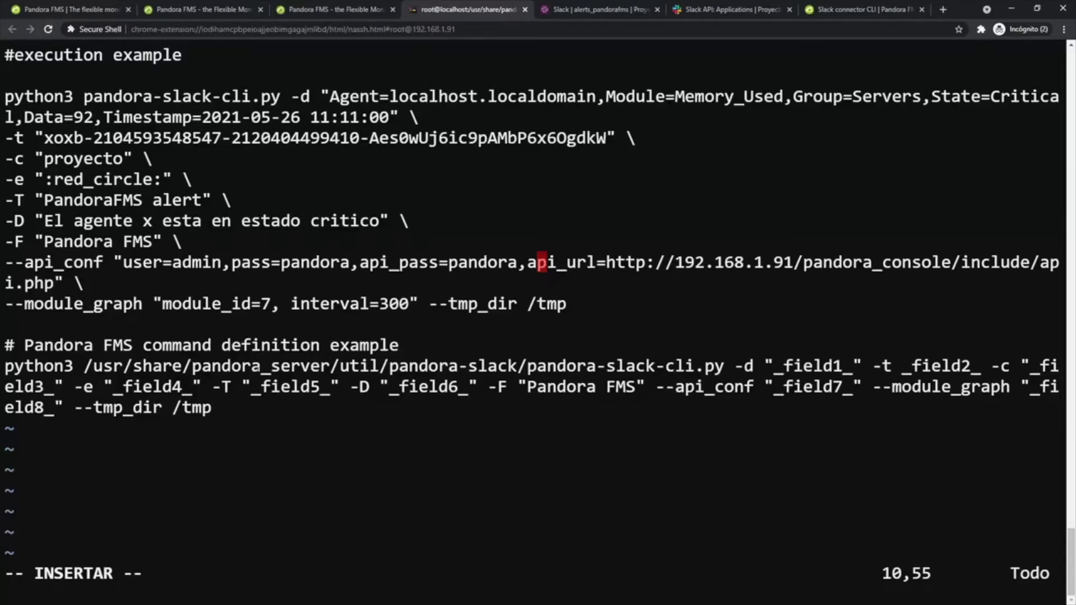
Step: Change the example's -c channel from proyecto to alerts_pandorafms
key("Left")
key("Left")
key("Left")
key("Left")
key("Left")
key("Left")
key("Left")
key("Left")
key("Left")
key("Left")
key("Left")
key("Left")
key("Left")
key("Left")
key("Left")
key("Left")
key("Left")
key("Left")
key("Left")
key("Left")
key("Up")
key("Up")
key("Up")
key("Up")
key("Up")
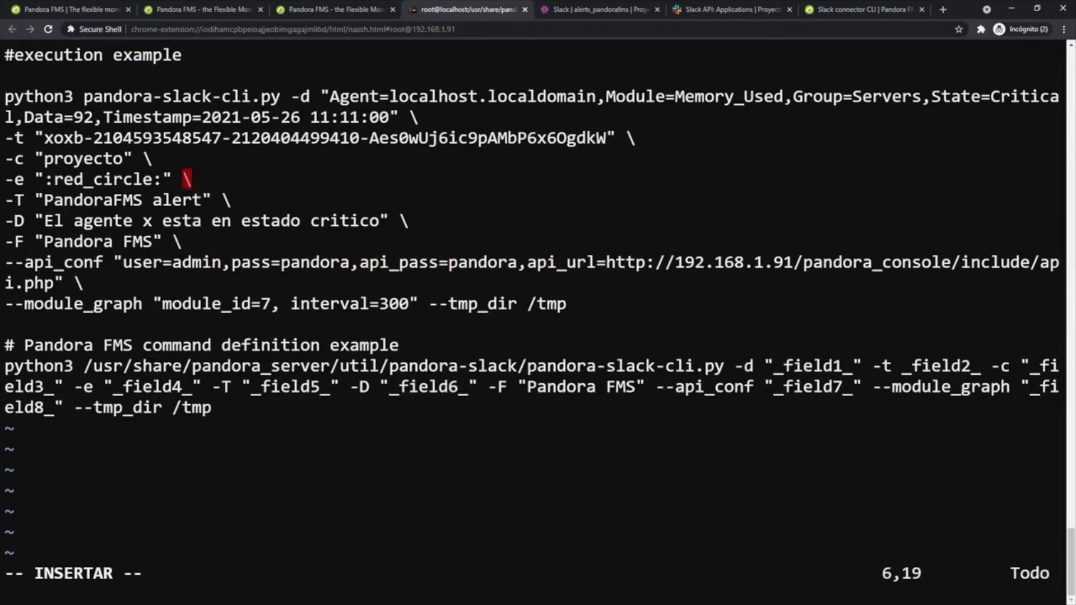
key("Left")
key("Left")
key("BackSpace")
key("BackSpace")
key("BackSpace")
key("BackSpace")
key("BackSpace")
key("BackSpace")
key("BackSpace")
key("BackSpace")
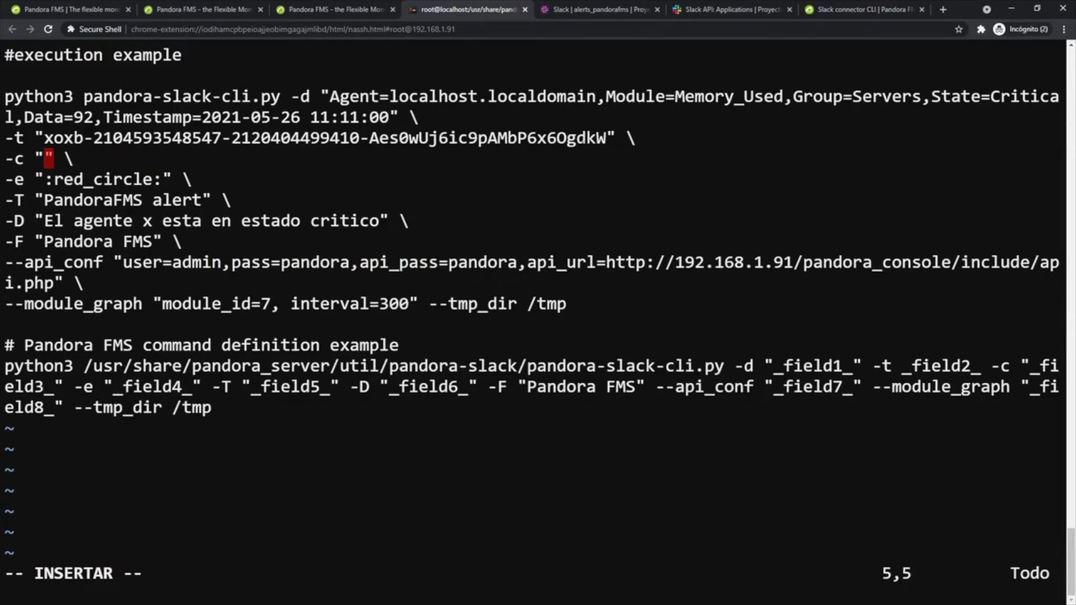
type("alerts_pandorafms")
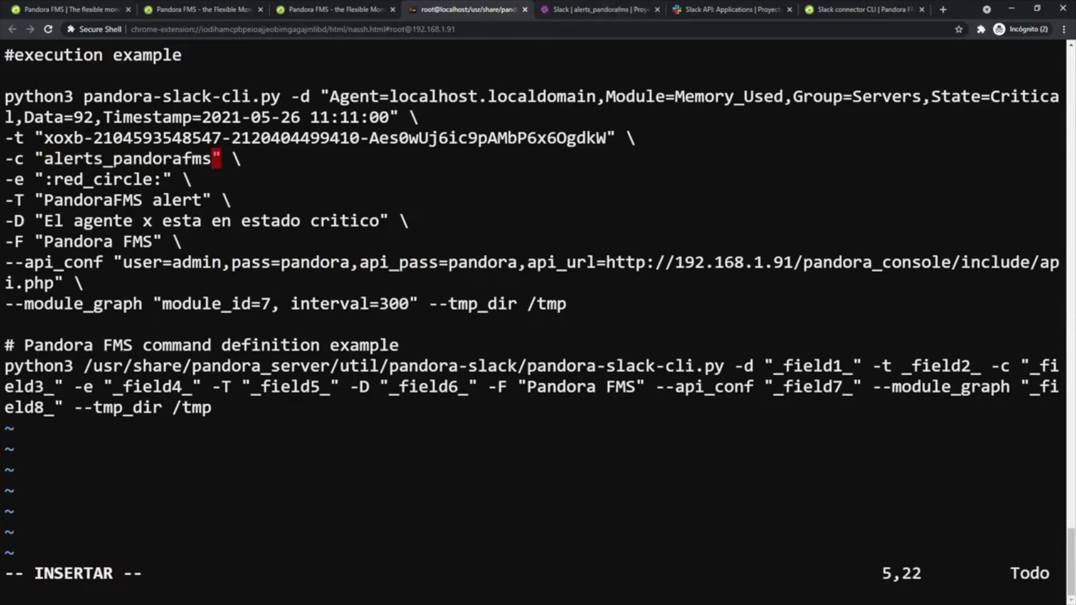
Step: Copy the full example command, save test_exec.txt with :wq, and paste it at the prompt
left_click_drag(5, 96, 568, 304)
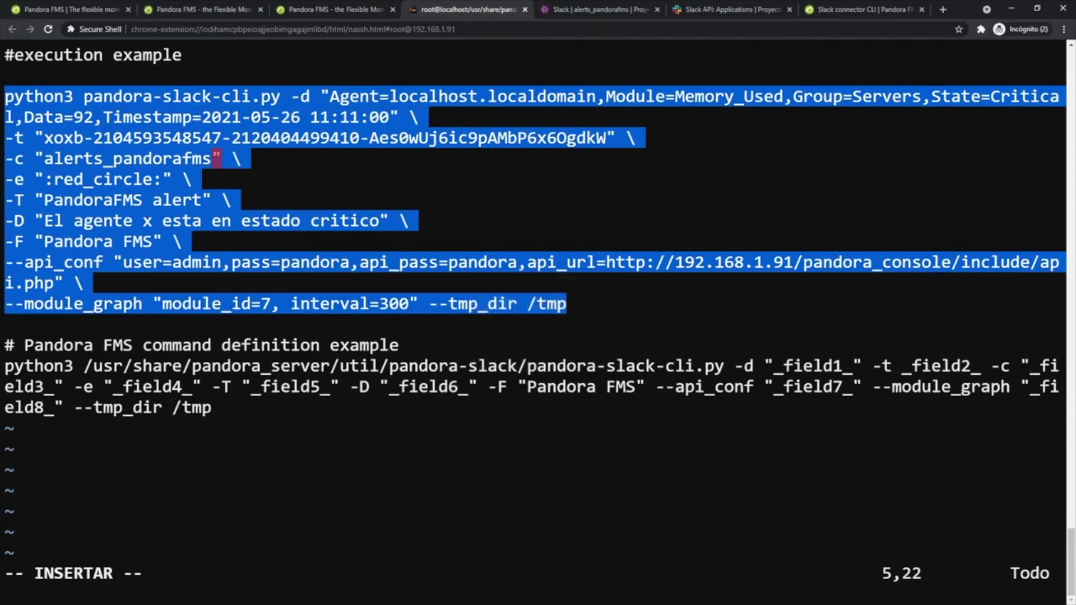
key("ctrl+c")
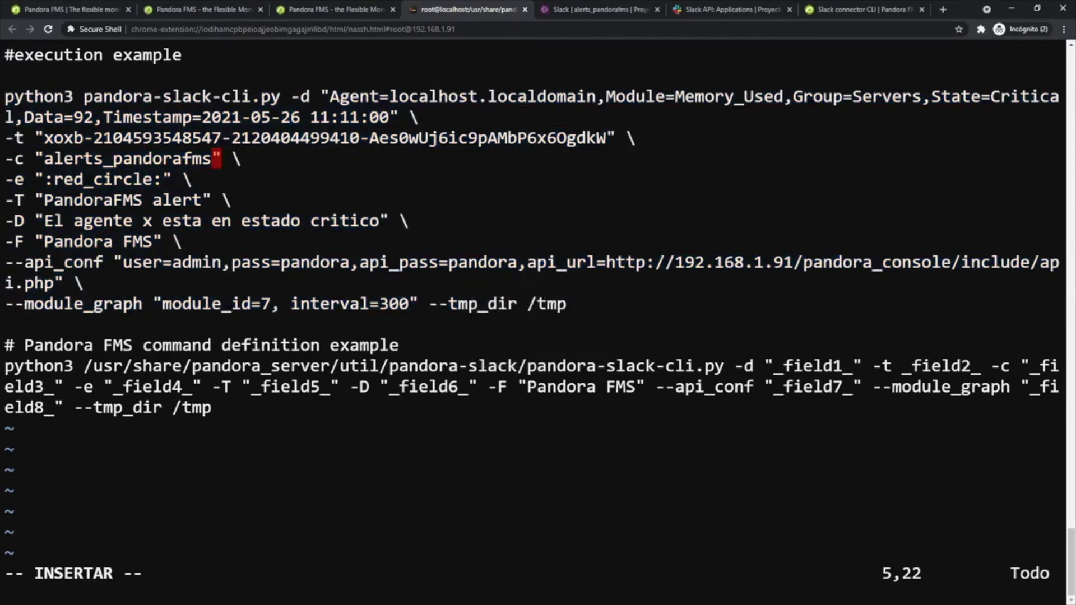
key("Escape")
type(":wq")
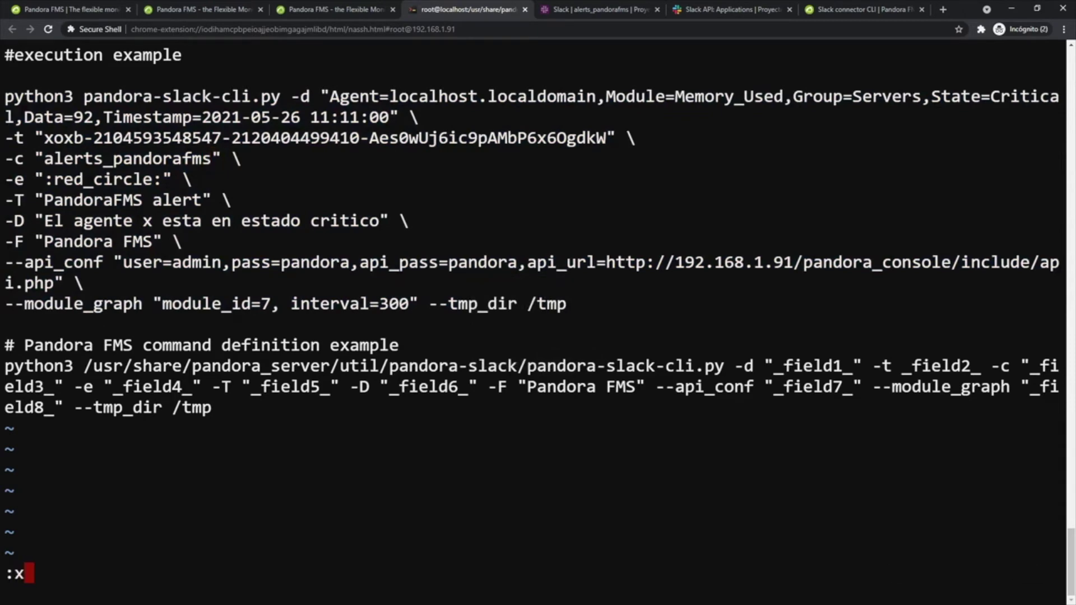
key("Return")
key("ctrl+shift+v")
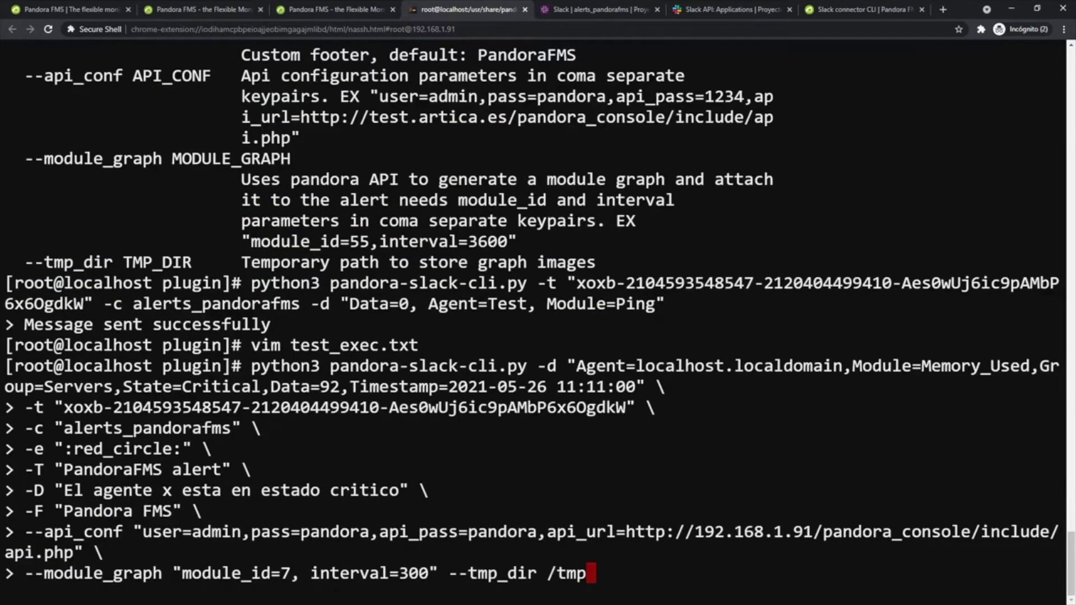
Step: Run the pasted pandora-slack-cli.py example and confirm its success message
key("Return")
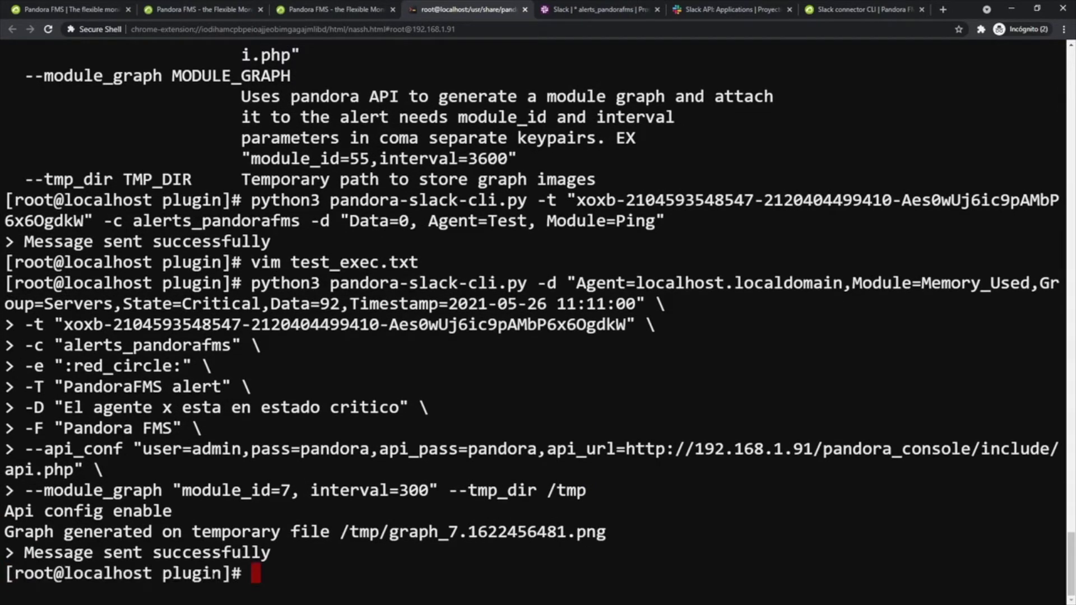
mouse_move(271, 552)
left_mouse_down()
mouse_move(12, 532)
mouse_move(6, 511)
mouse_move(271, 553)
left_mouse_up()
Step: Check the critical Memory_Used alert in #alerts_pandorafms and view its attached graph
left_click(583, 10)
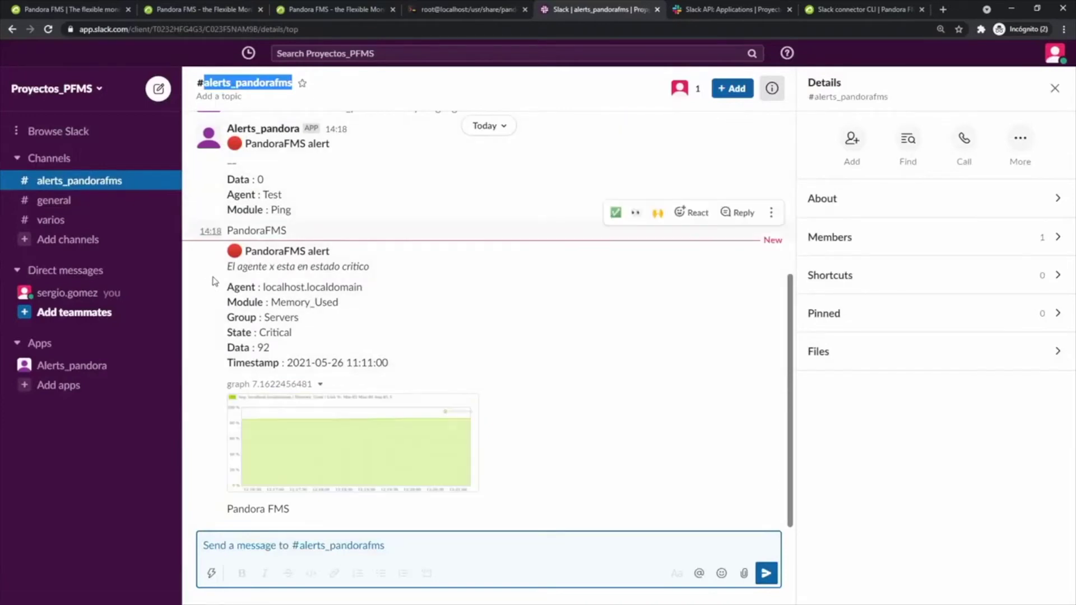
left_click_drag(229, 257, 379, 288)
left_click(385, 290)
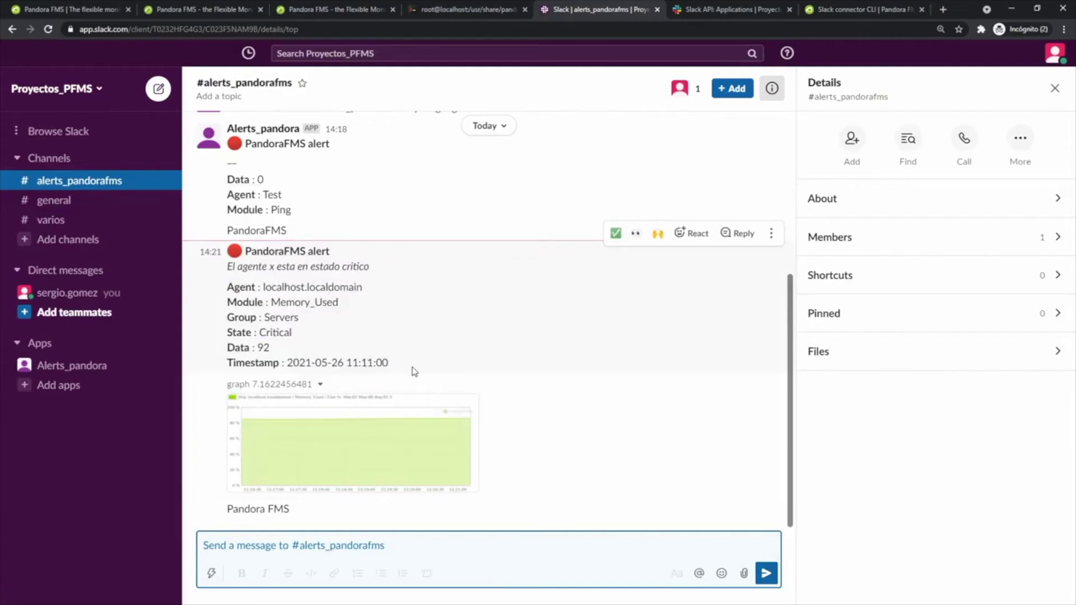
left_click(359, 459)
left_click(557, 318)
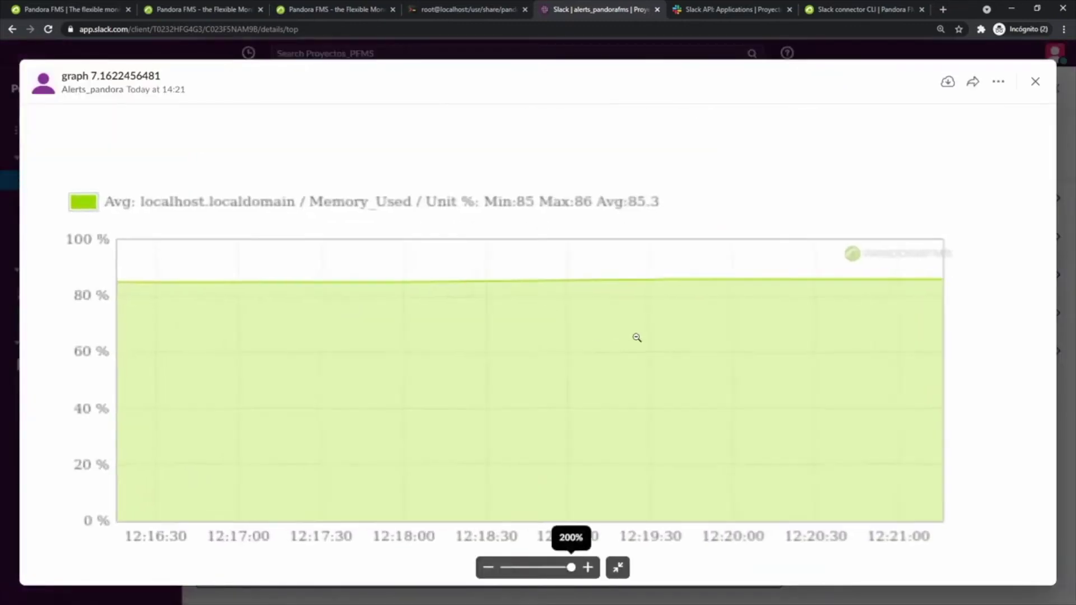
left_click(1035, 82)
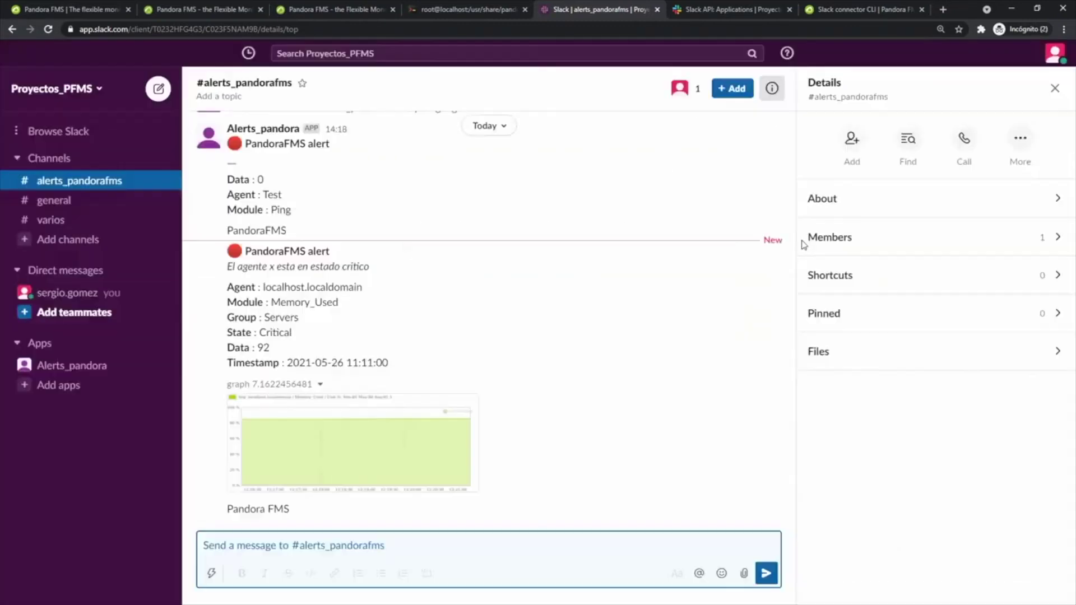
Step: Show the plugin directory path /usr/share/pandora_server/util/plugin with pwd
left_click(460, 9)
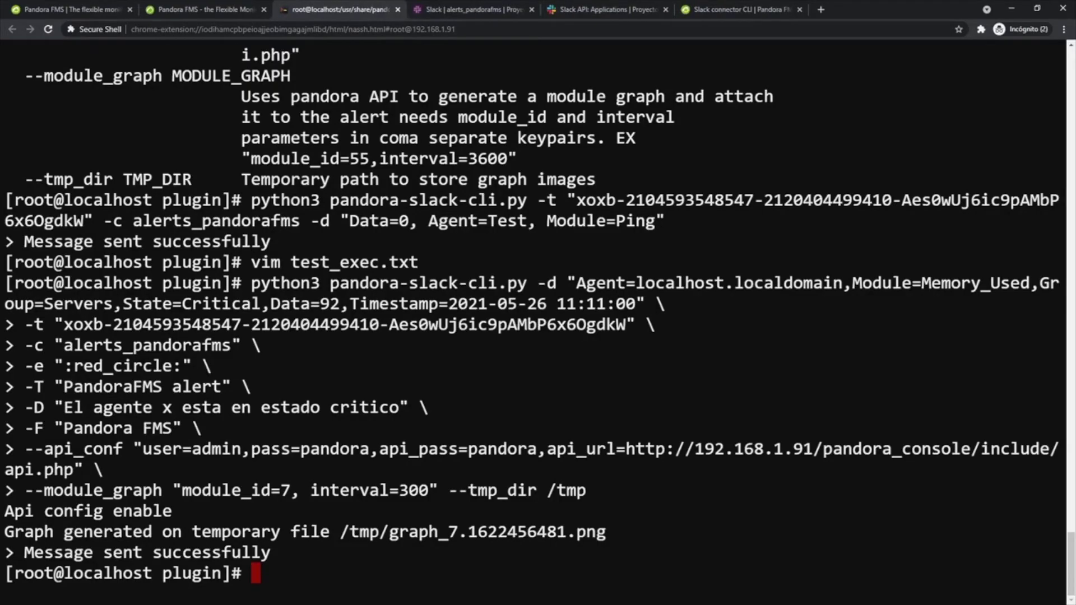
type("pwd")
key("Return")
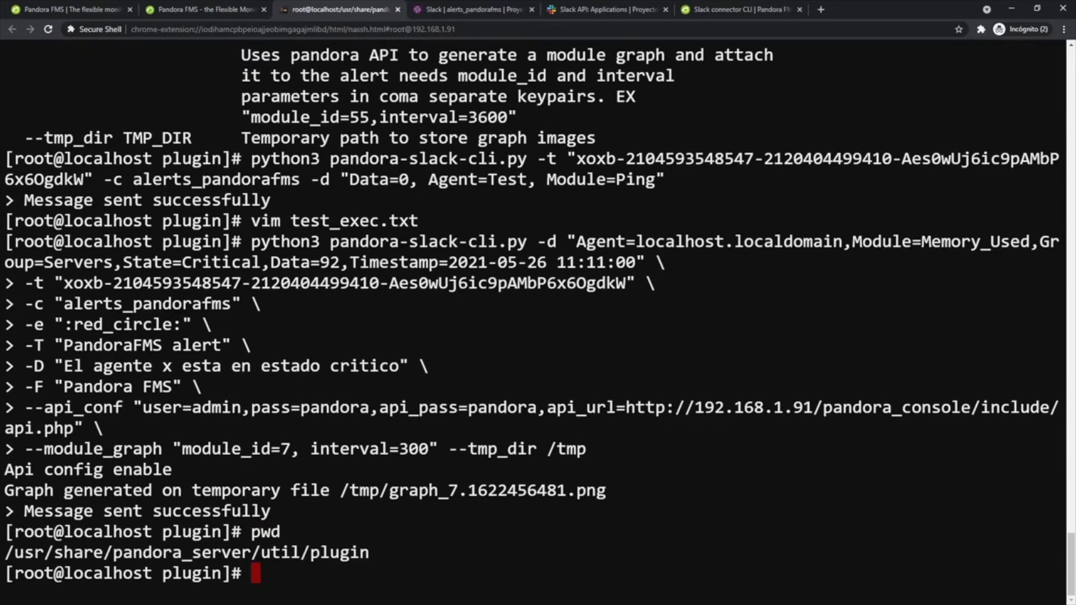
left_click_drag(370, 553, 4, 553)
left_click(5, 553)
Step: Start a new alert command and name it 'Slack command'
left_click(210, 10)
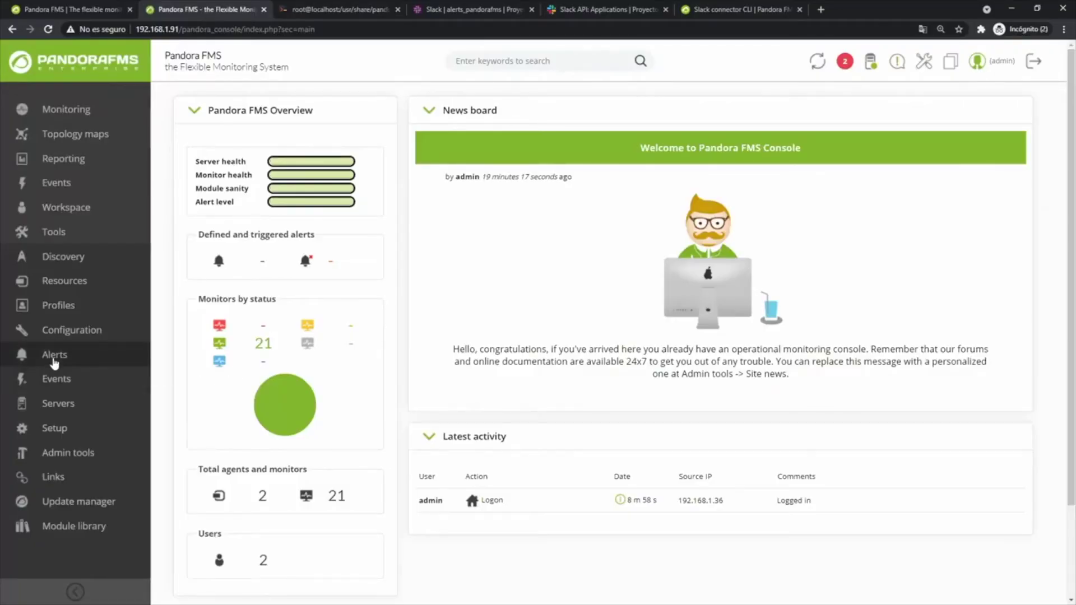
mouse_move(53, 355)
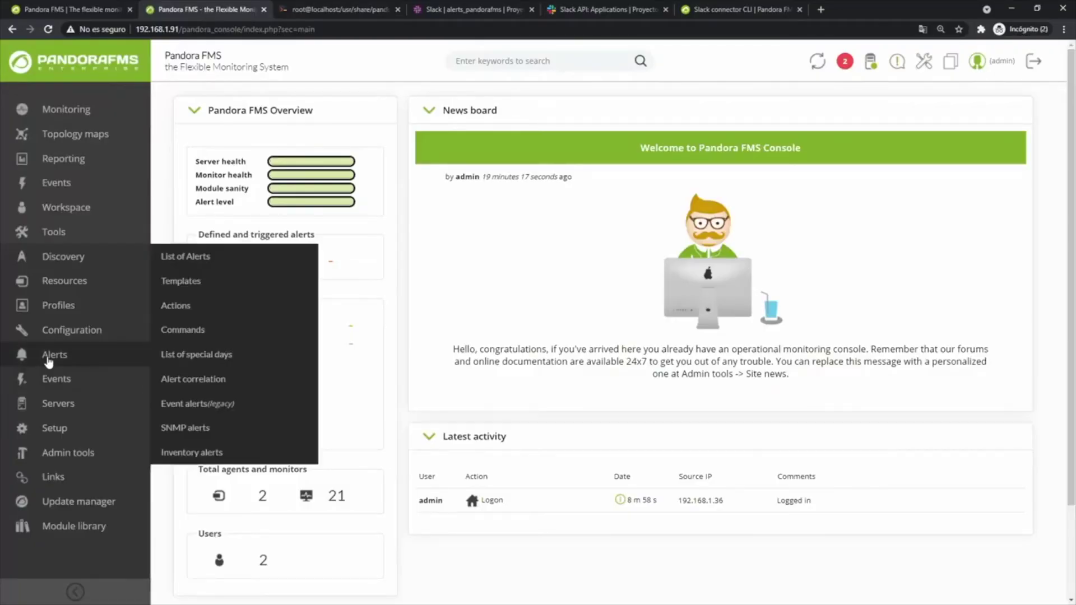
middle_click(195, 331)
left_click(348, 10)
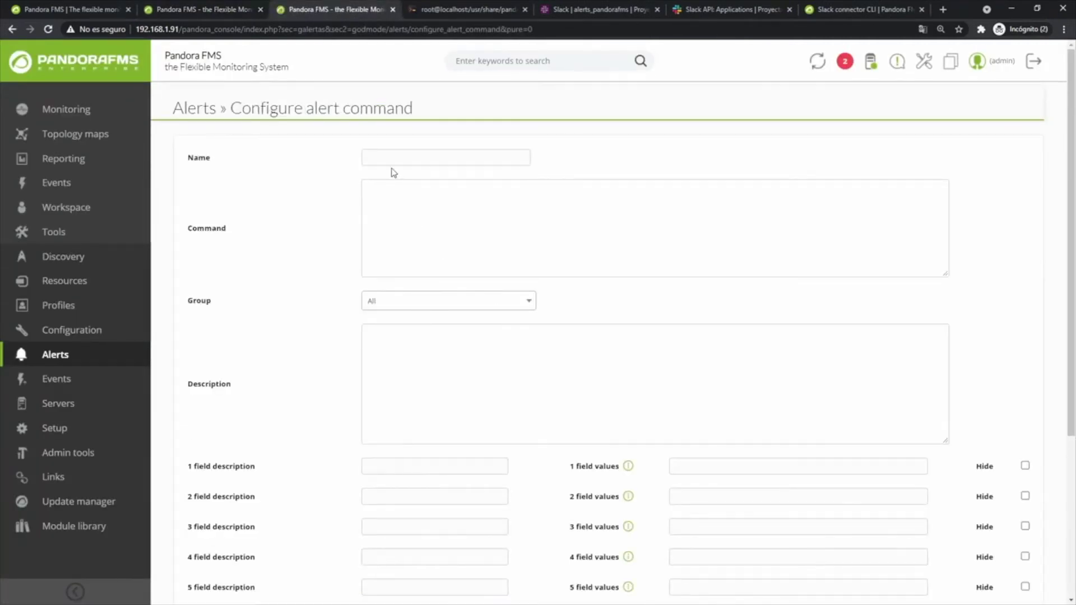
left_click(403, 159)
type("S")
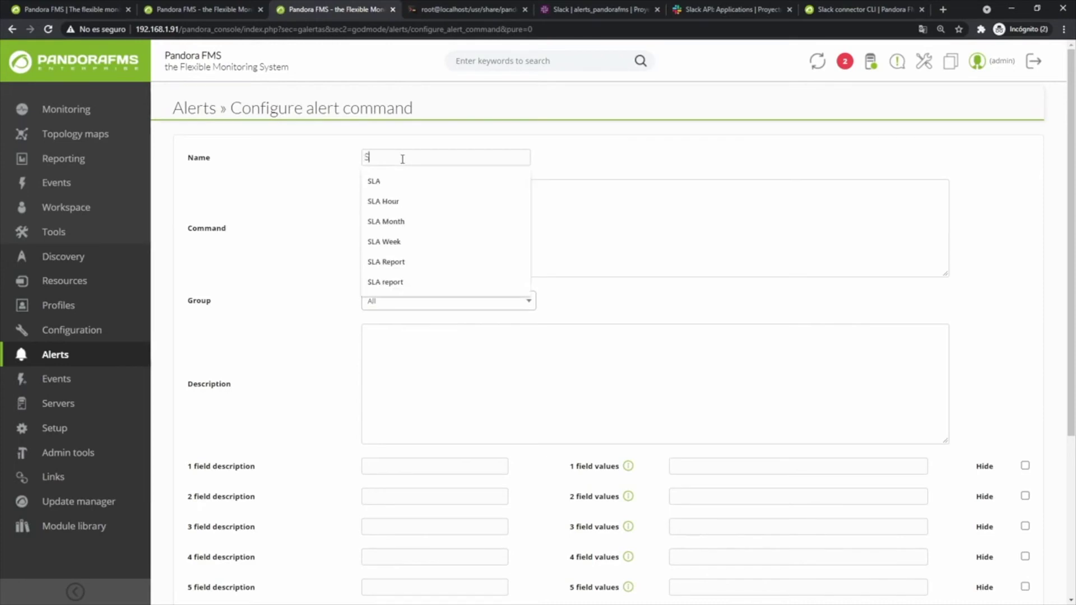
type("lakc")
key("BackSpace")
key("BackSpace")
type("ck")
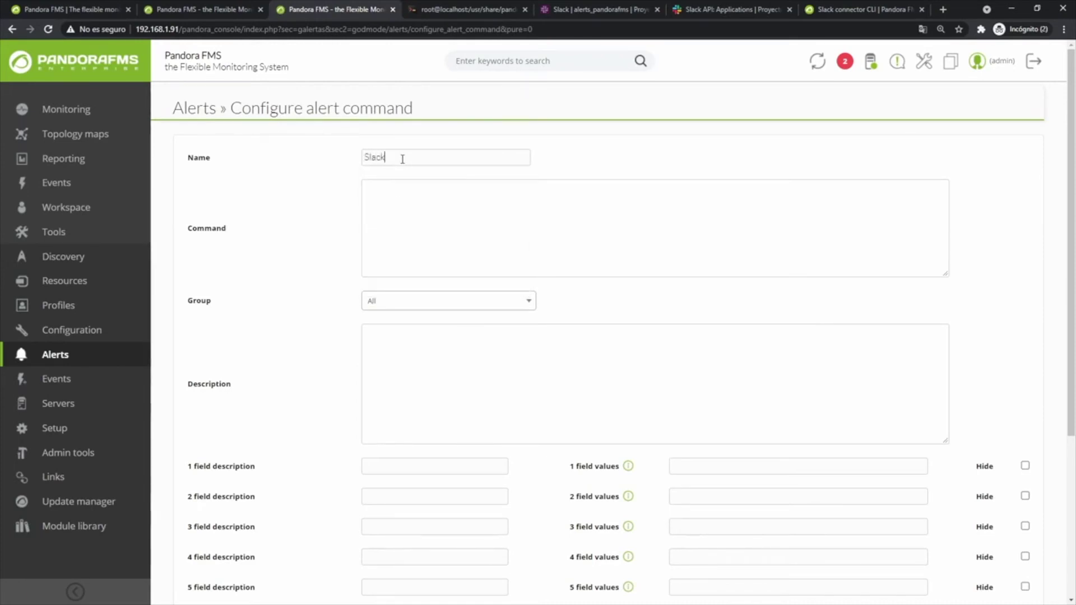
type(" command")
Step: Paste the pandora-slack-cli.py command line with its _field_ placeholders into the command box
key("alt+Tab")
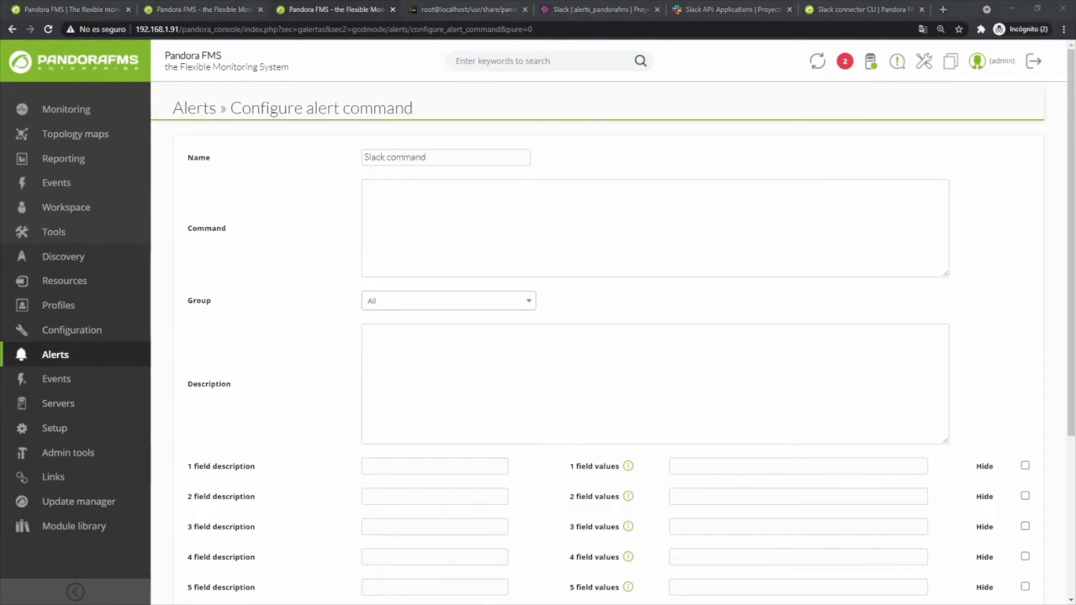
left_click(404, 230)
key("ctrl+v")
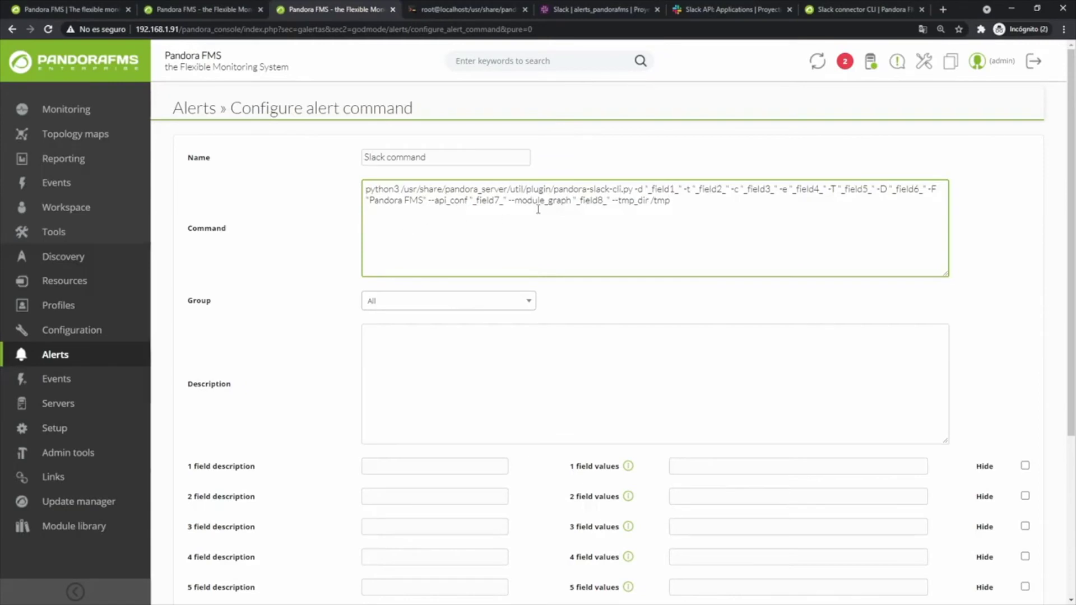
left_click_drag(649, 193, 679, 193)
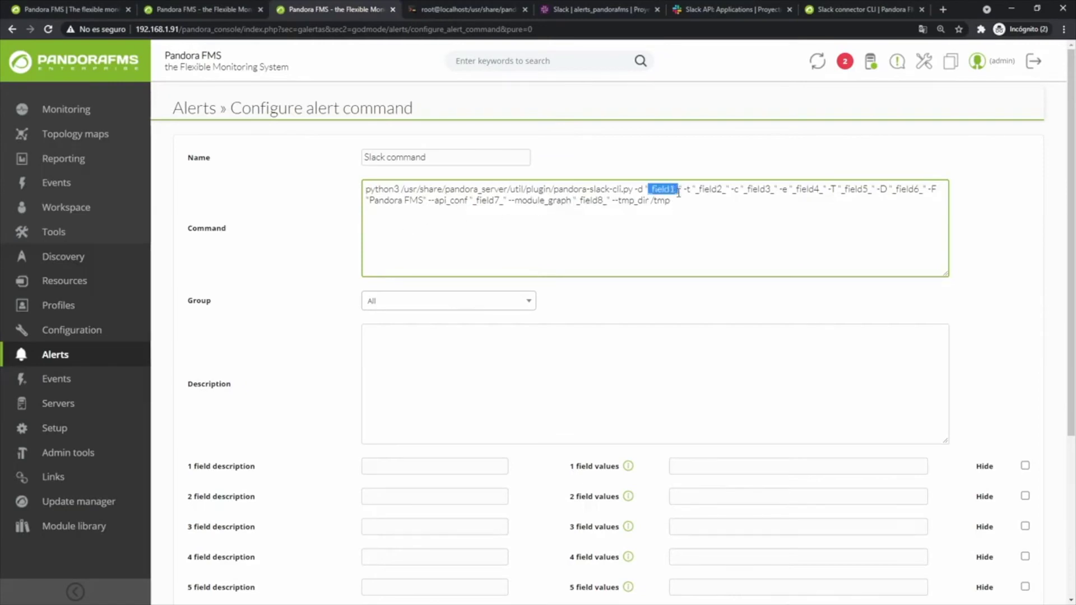
left_click(435, 242)
Step: Keep the group as All and set the description to 'Slack command connector'
left_click(426, 301)
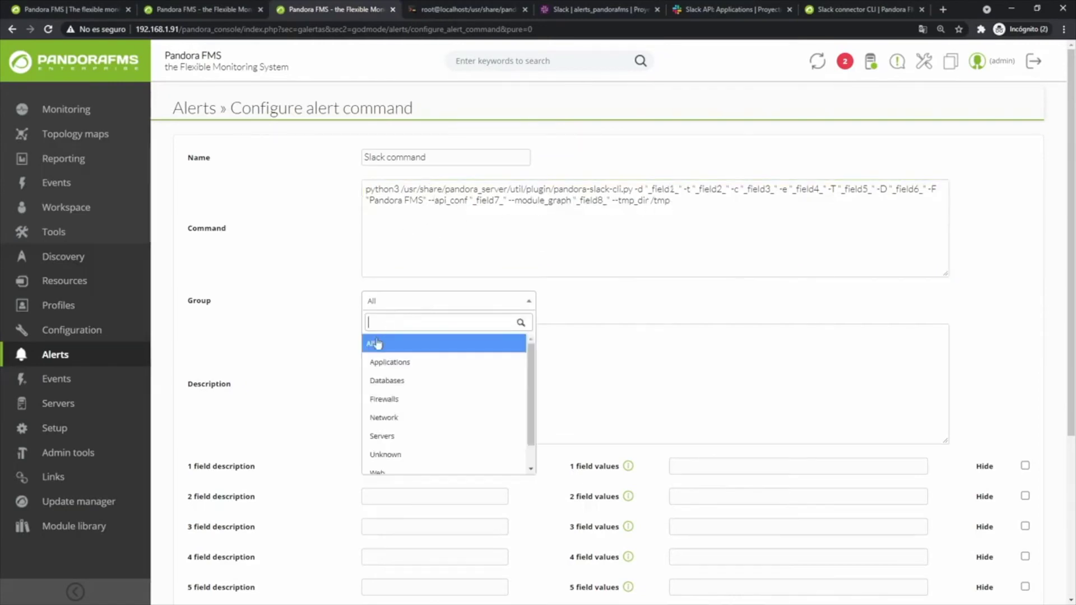
left_click(376, 339)
left_click(381, 359)
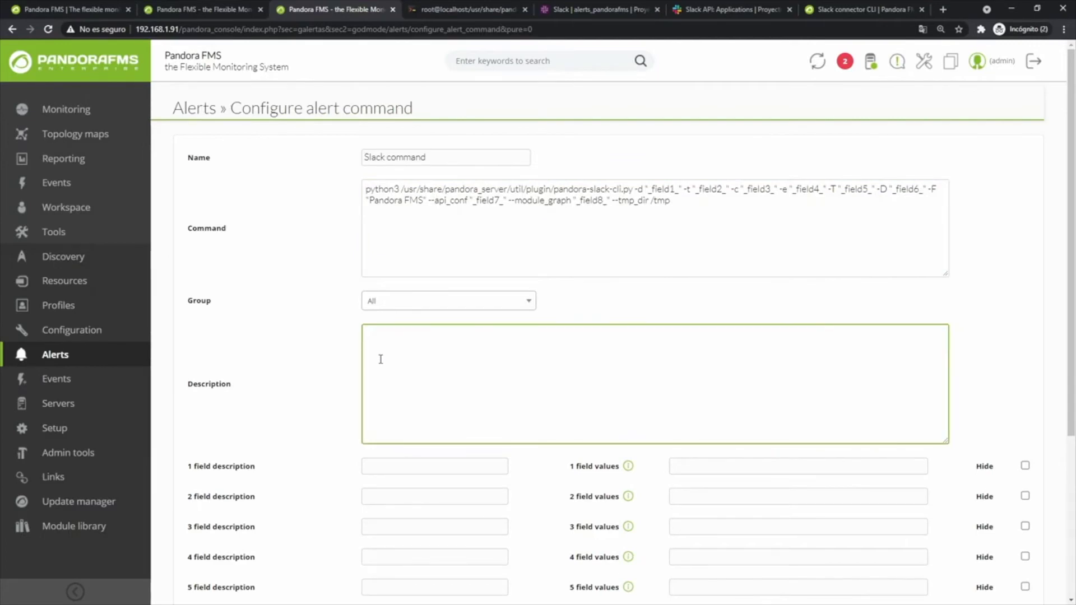
type("Slack command ")
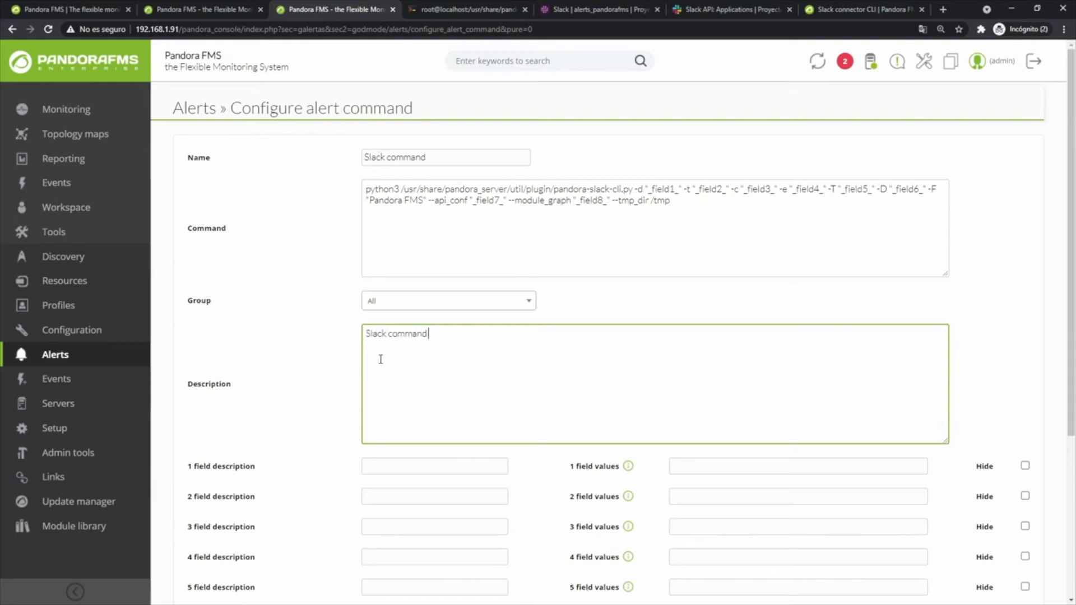
type("connector")
left_click(336, 340)
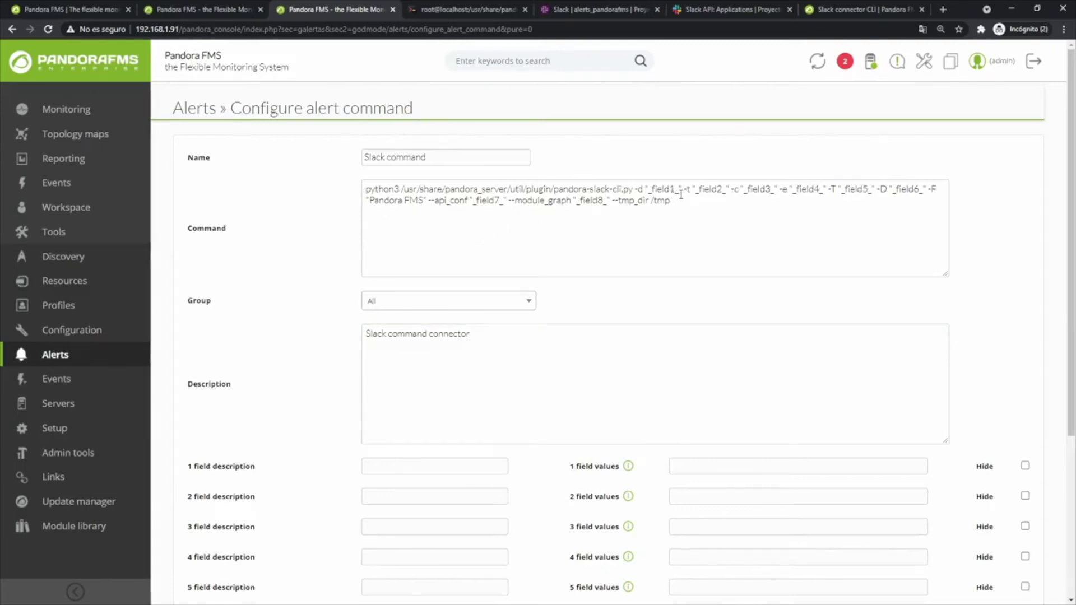
Step: Review the _field1_, _field2_ and _field3_ placeholders in the command line
left_click_drag(679, 191, 651, 191)
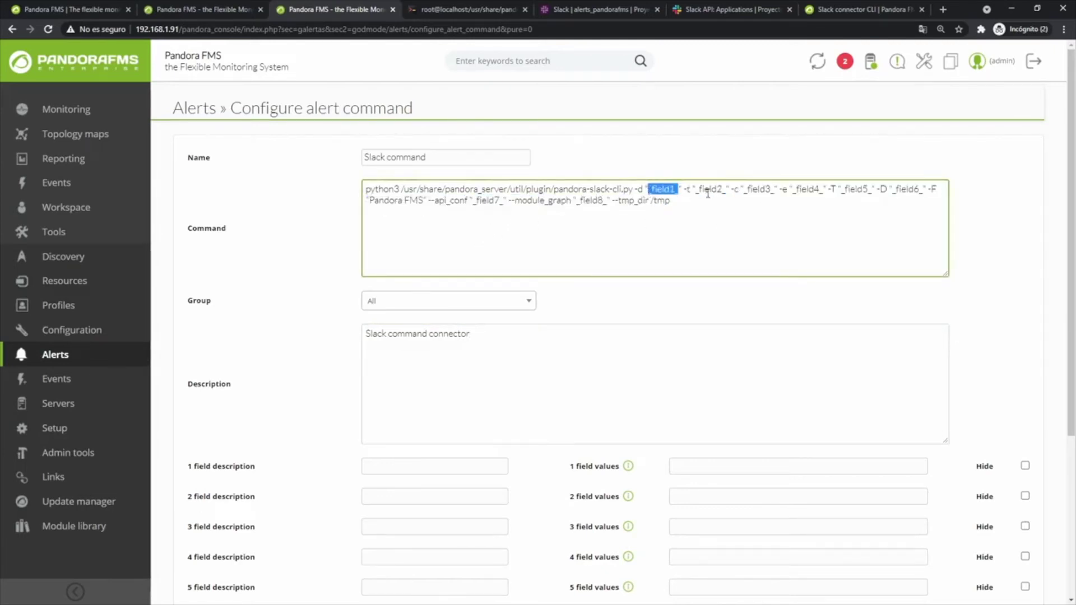
left_click_drag(724, 191, 688, 191)
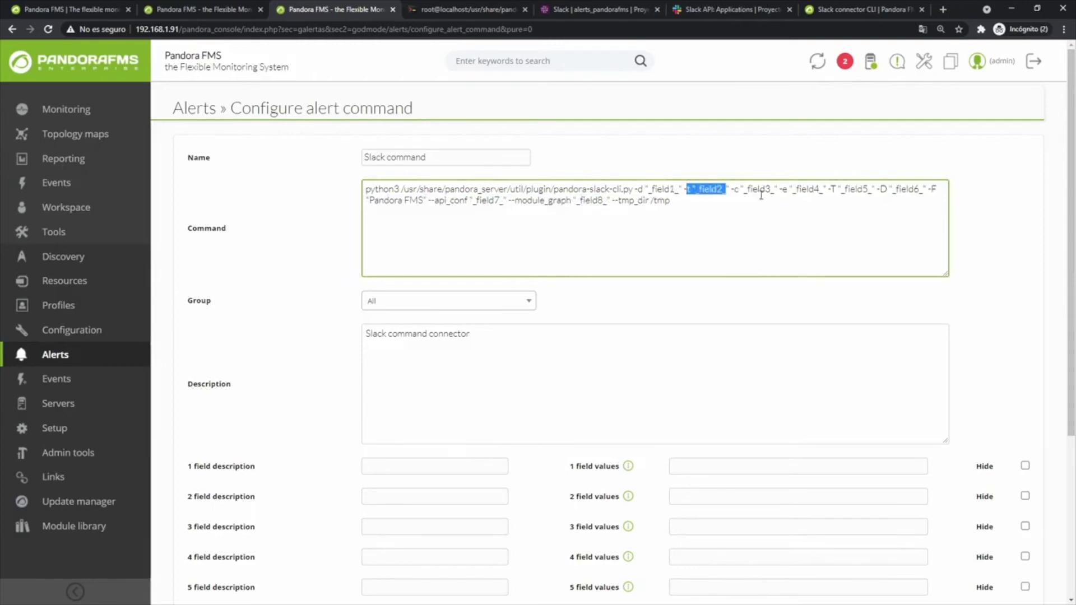
left_click_drag(775, 191, 727, 191)
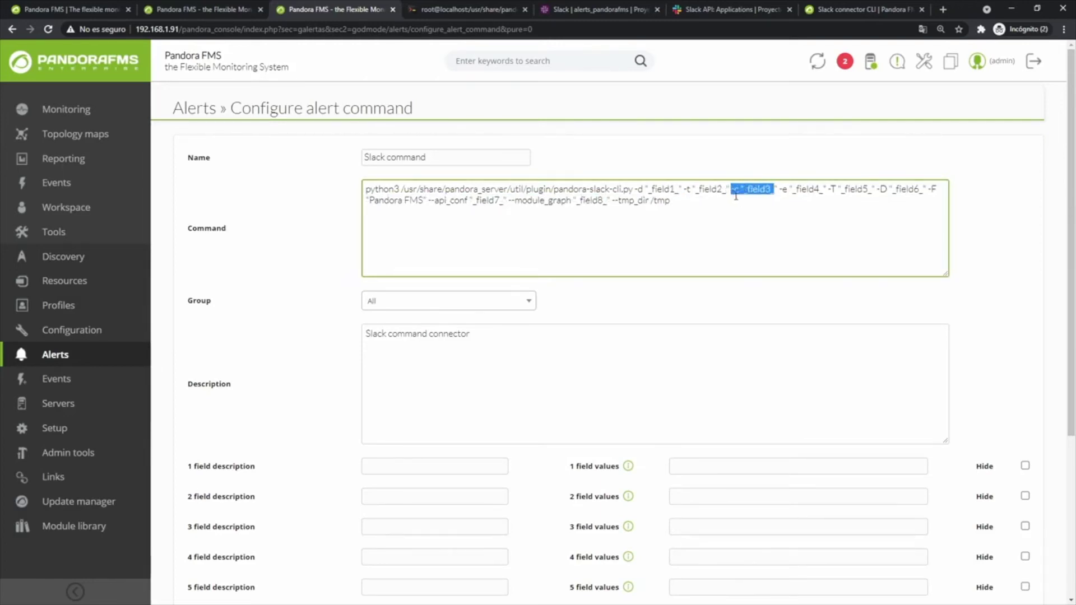
left_click(741, 213)
left_click(337, 476)
scroll(353, 456, "down", 3)
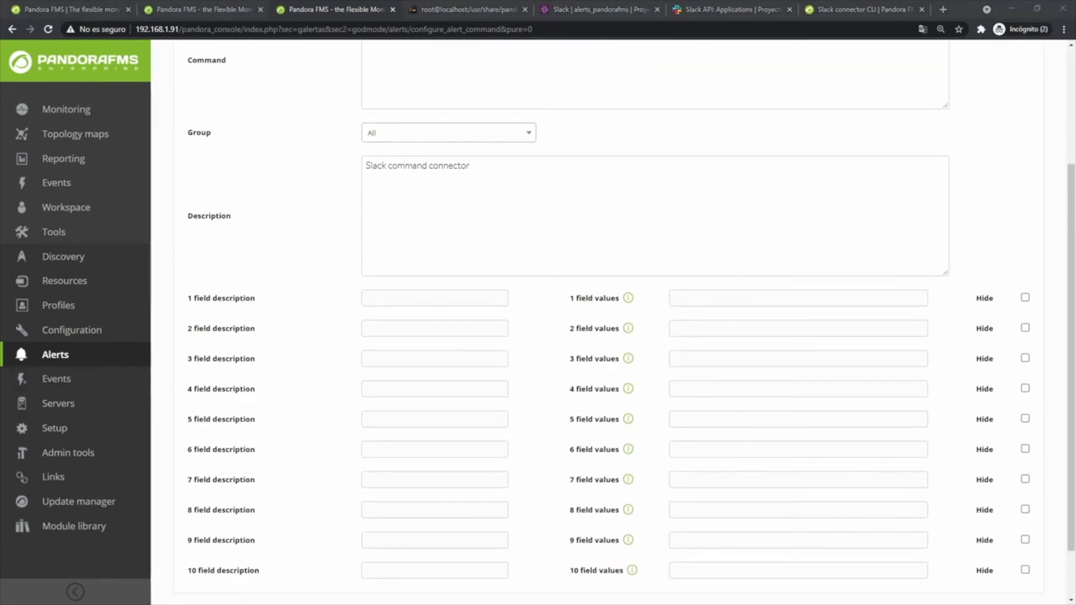
Step: Label fields 1–8 as Data, Slack Token, Channel, Emoji, Title, Description, Api Config, Graph module
left_click(394, 300)
type("Data")
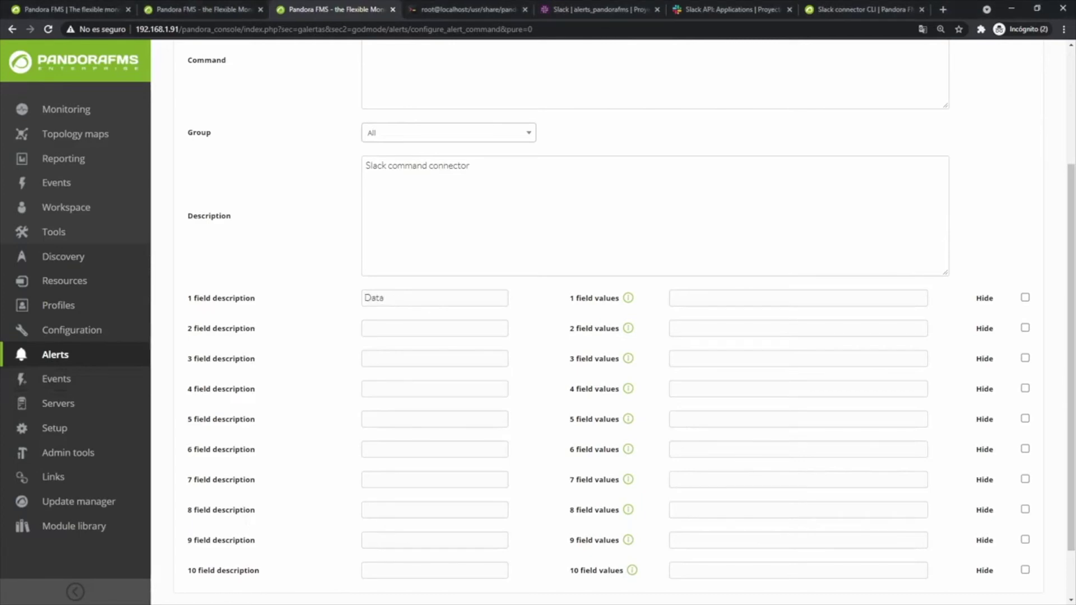
left_click(424, 331)
type("Slack Token")
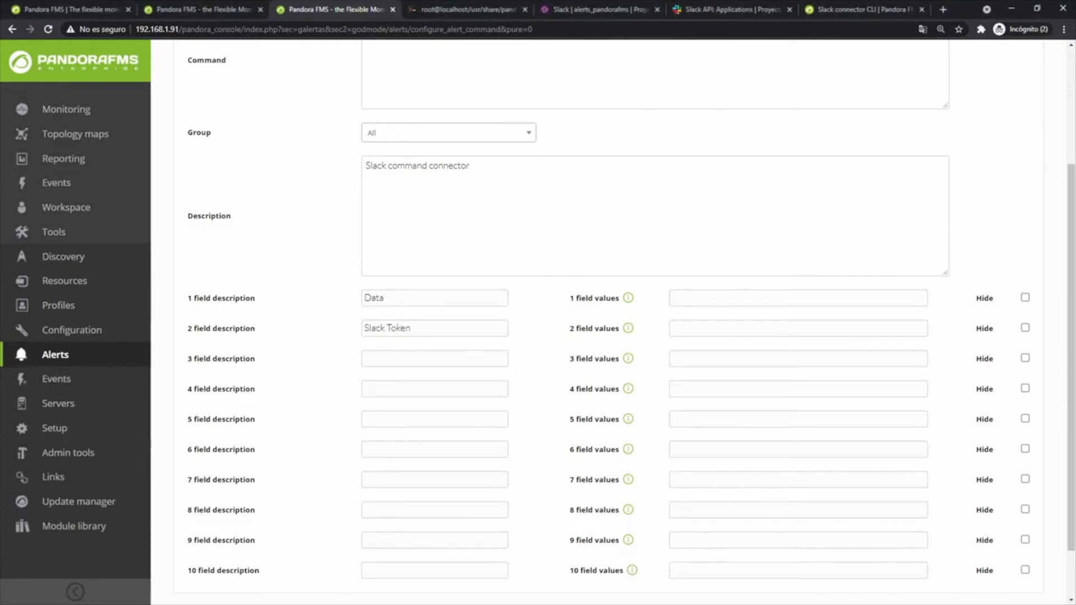
left_click(380, 362)
type("Channel")
left_click(426, 390)
type("Emoji")
left_click(431, 420)
type("Title")
left_click(434, 449)
type("Description")
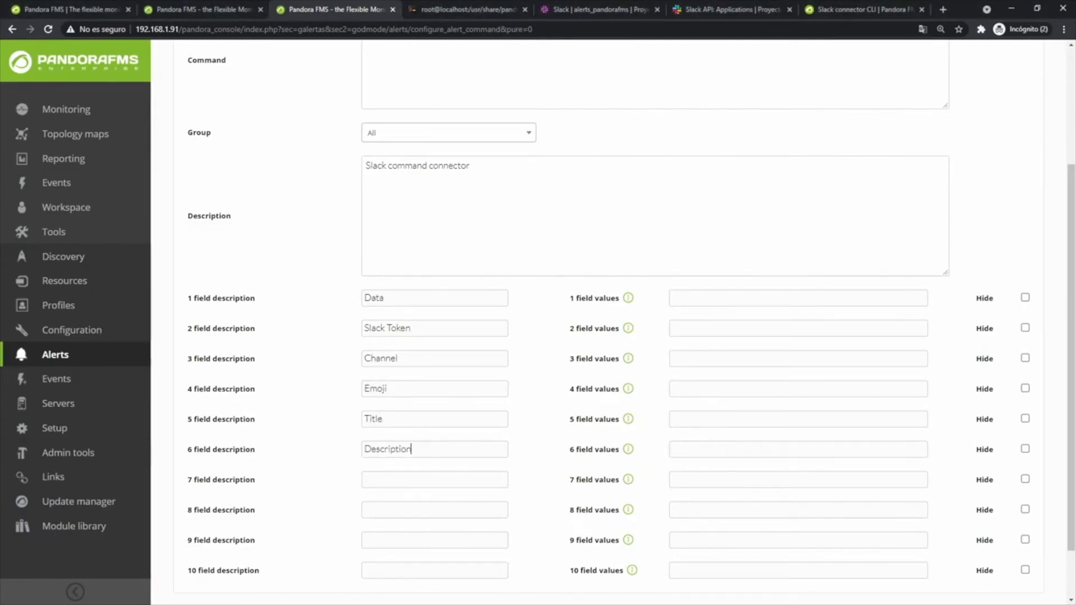
left_click(441, 479)
type("Api Config")
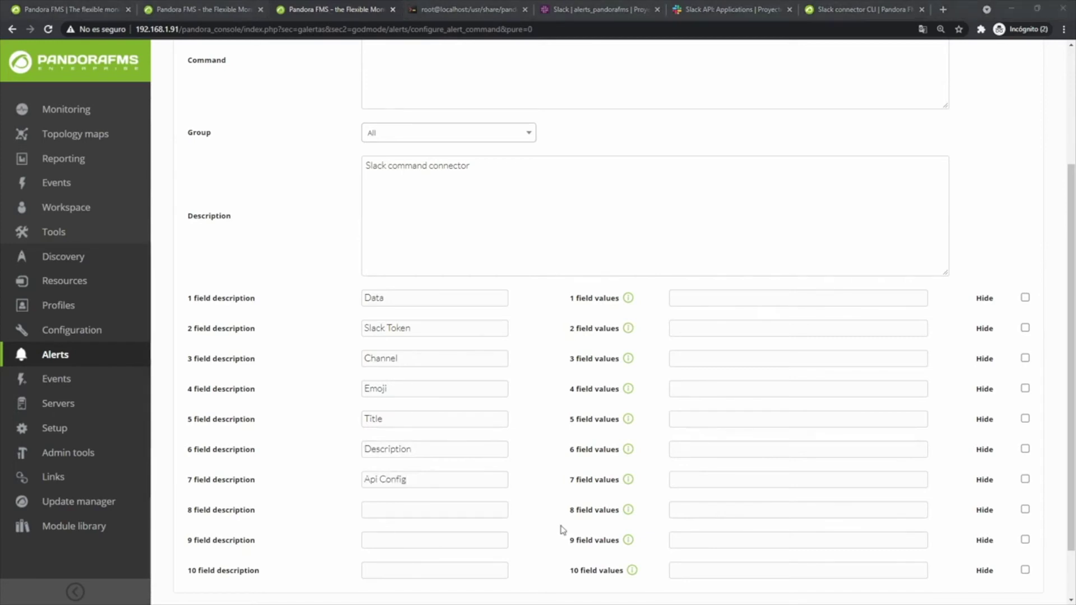
left_click(440, 507)
type("Graph module")
Step: Paste the alert message template into field 1's value and review its macros
left_click(727, 295)
type("Agent= _agentalias_ , Group= _agentgroup_ , Module= _module_ , Status= _modulestatus_ , Data= _data_ , Timestamp")
left_click_drag(705, 298, 733, 302)
left_click(732, 303)
left_click_drag(813, 303, 915, 301)
left_click(909, 301)
key("Right")
key("Right")
key("Right")
key("Right")
key("Right")
key("Right")
key("Right")
key("Right")
key("Right")
key("Right")
key("Right")
key("Right")
key("Right")
key("Right")
key("Right")
key("Right")
key("Right")
key("Right")
key("Right")
key("Right")
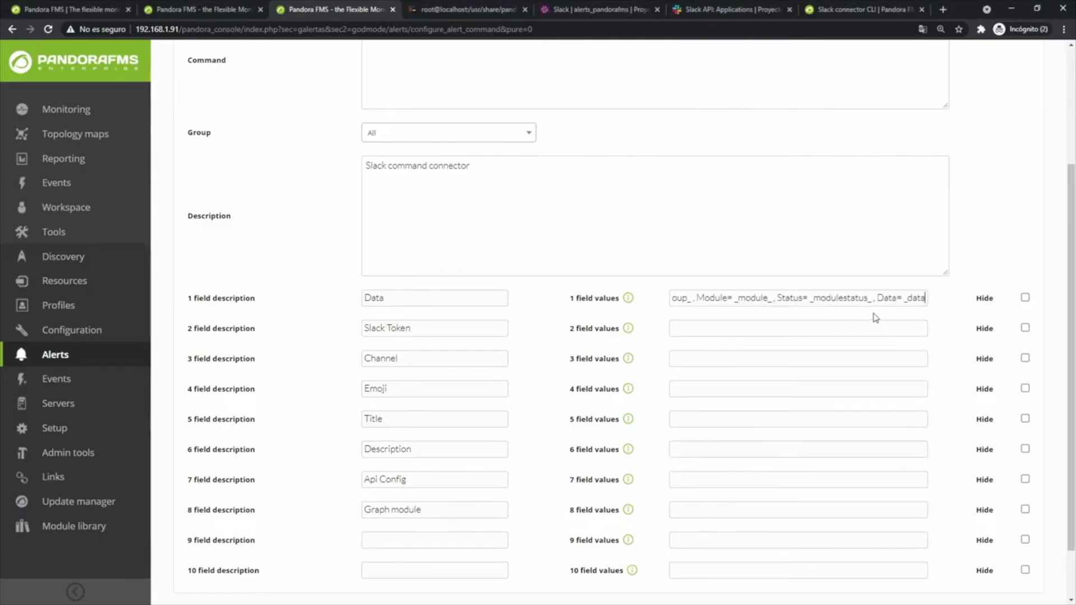
left_click_drag(876, 302, 928, 303)
left_click(916, 303)
key("End")
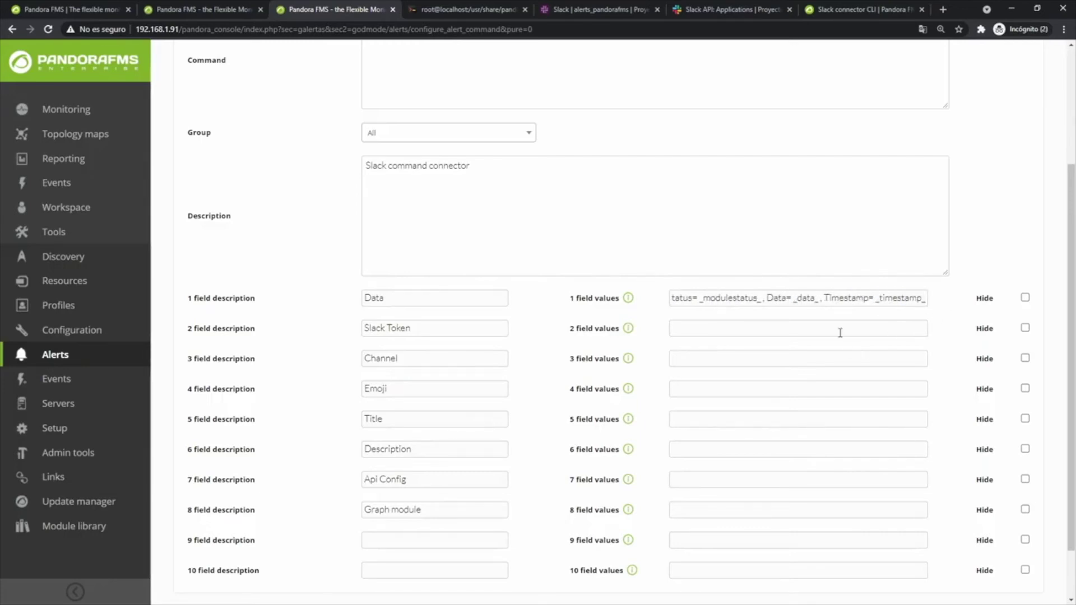
left_click_drag(824, 302, 926, 302)
left_click(882, 303)
Step: Paste the Slack token into field 2 and API settings into field 7, hiding both
left_click(897, 329)
key("ctrl+v")
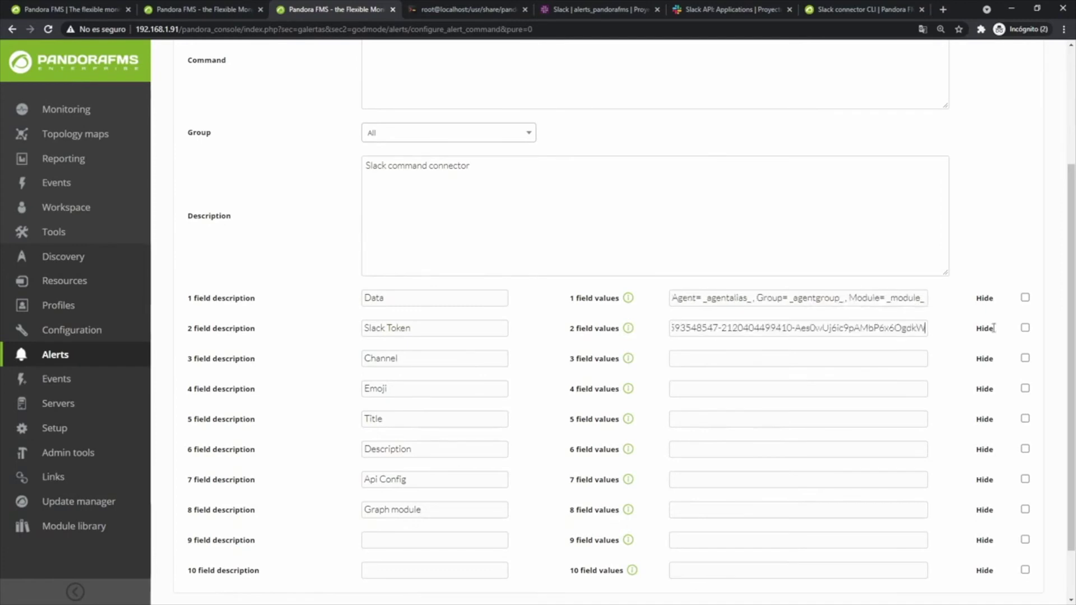
left_click(1025, 329)
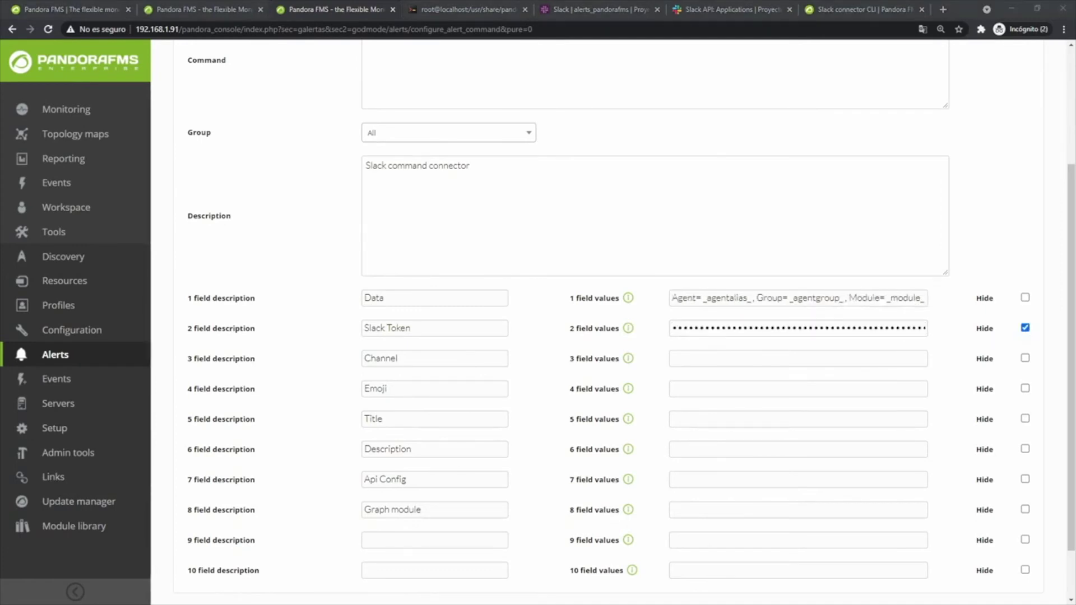
left_click(720, 480)
key("ctrl+v")
left_click(1025, 479)
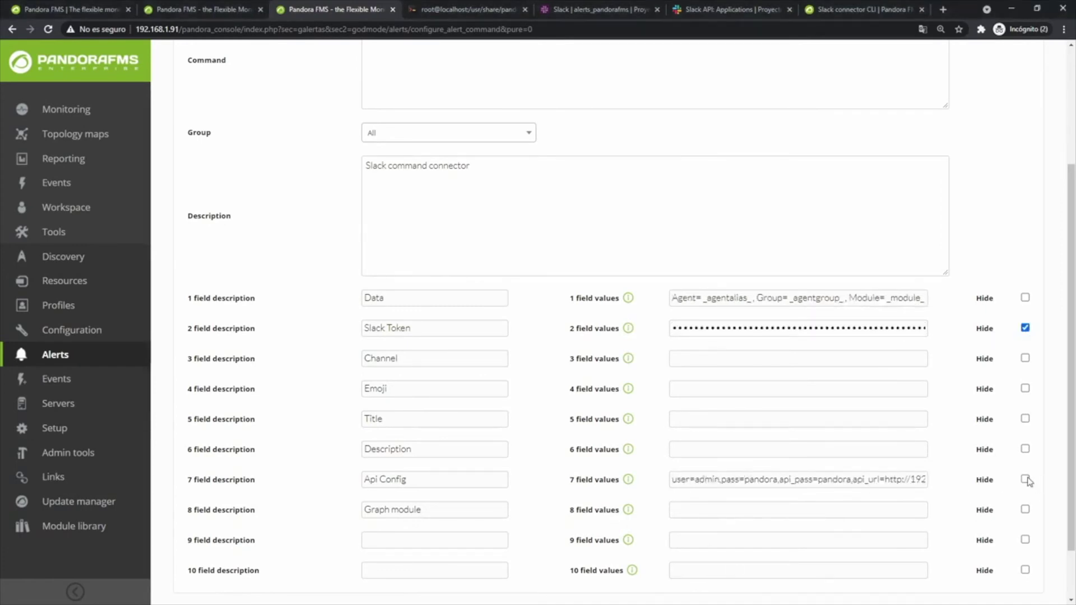
Step: Fill in emoji :red_circle:, title 'Pandora FMS Alert', description, graph module macro and channel alerts_pandorafms
left_click(721, 389)
type(":red_circle:")
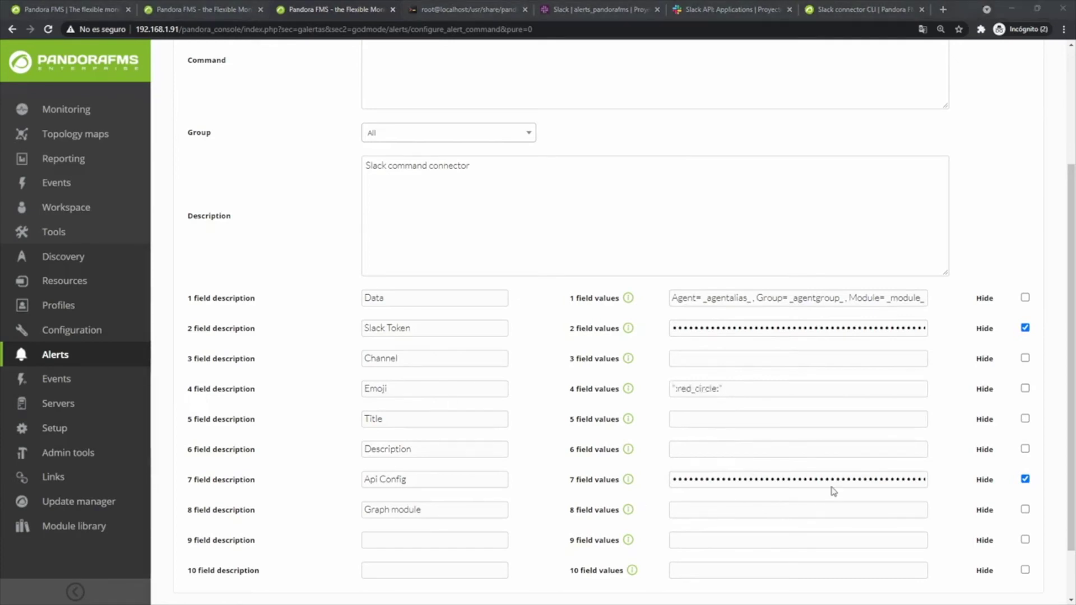
left_click(747, 426)
type("Pandora FMS Alert")
left_click(769, 449)
type("Agent _agentalias_ is in status _modulestatus_")
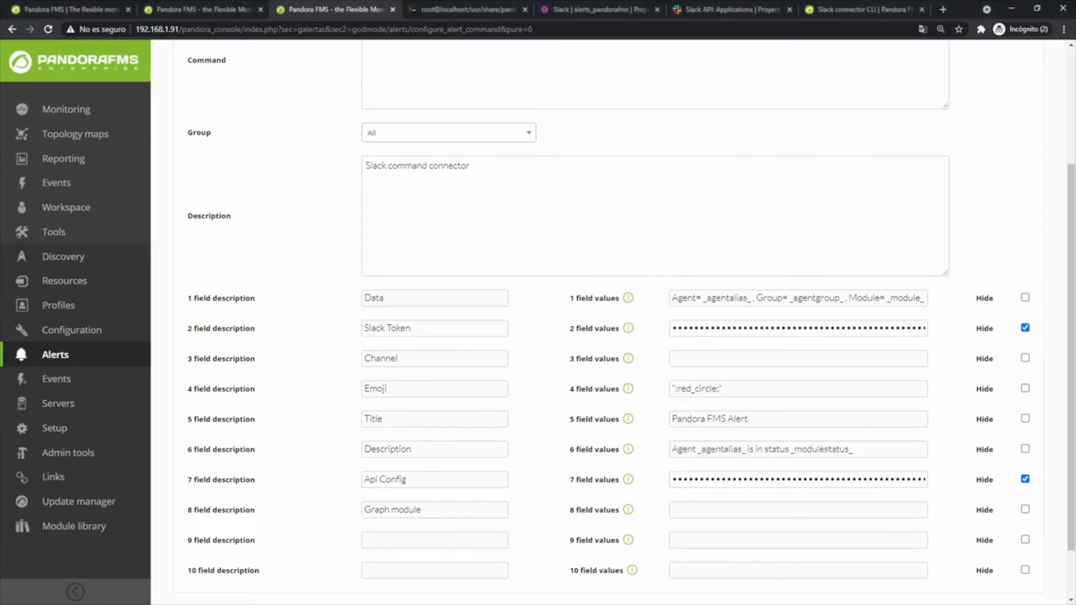
left_click(755, 510)
type("module_id= _id_module_")
left_click(684, 360)
type("alerts_pandorafms")
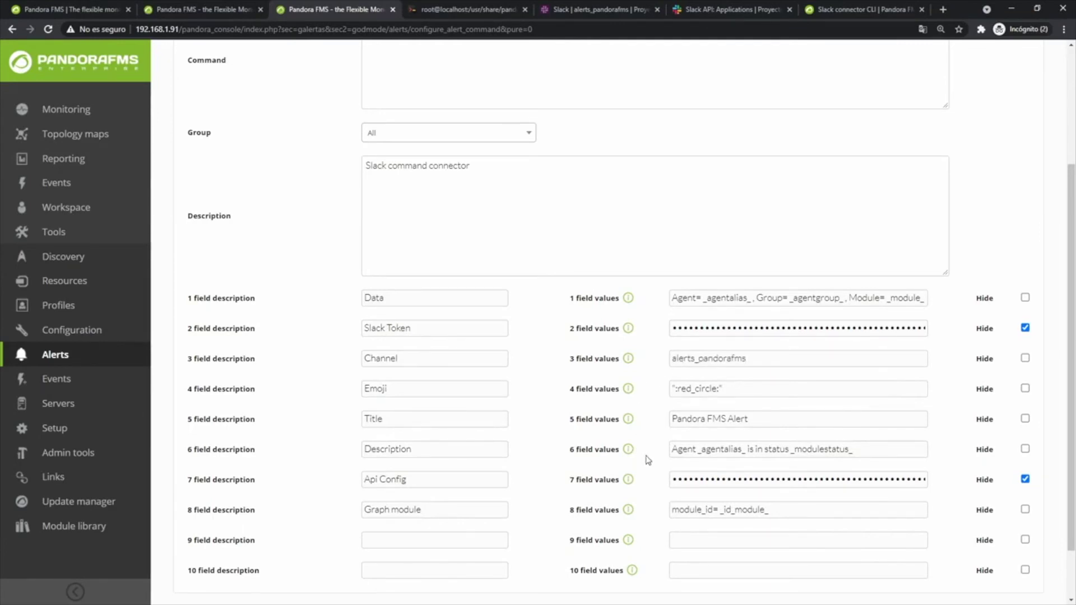
scroll(647, 401, "down", 1)
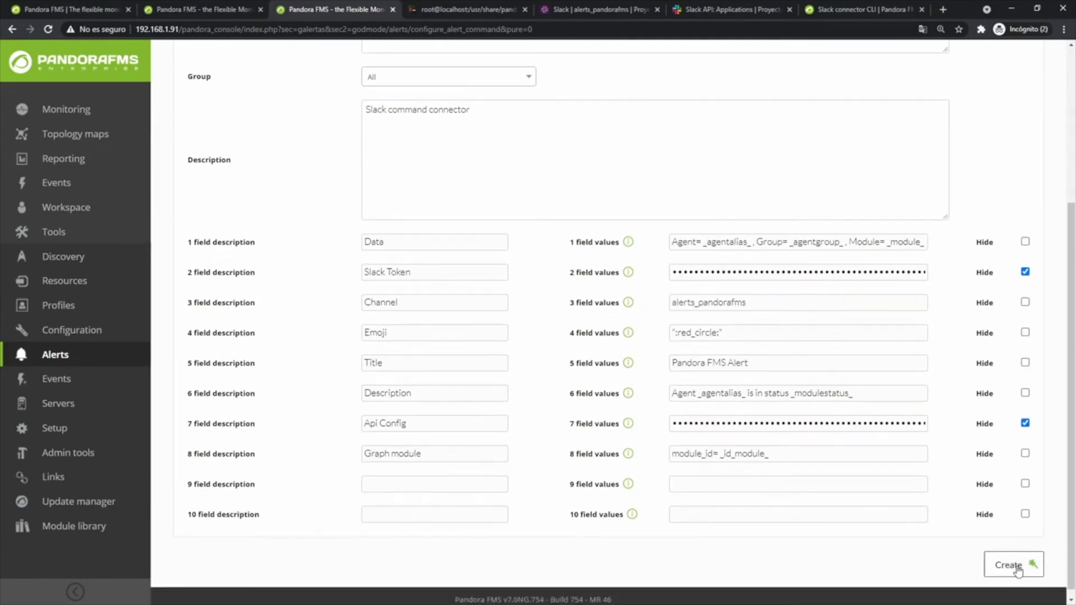
Step: Create the Slack command, confirm it in the commands list, and go to Alert actions
left_click(1018, 571)
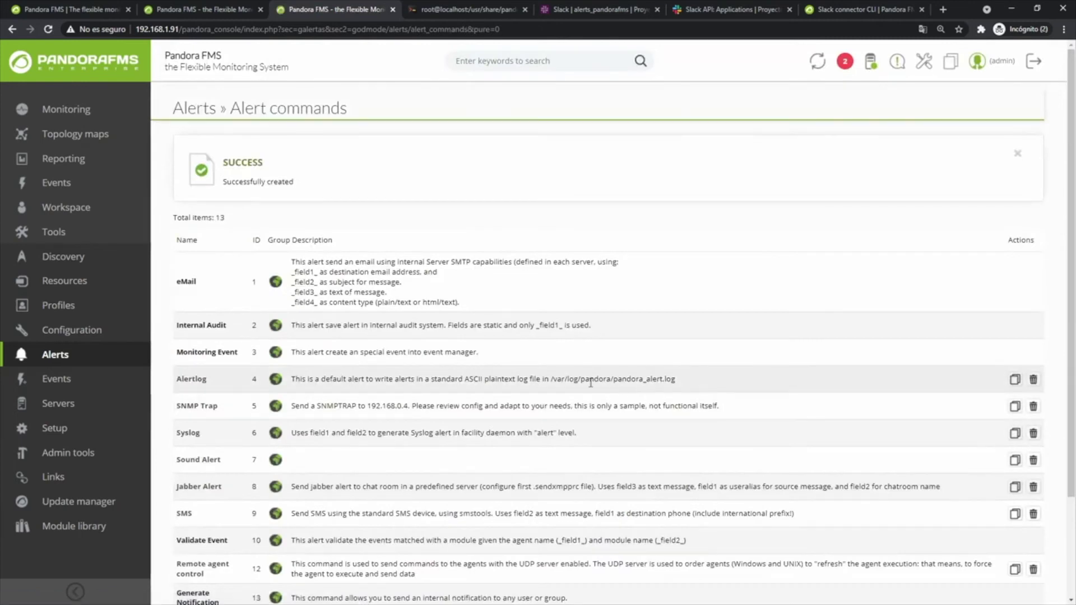
scroll(413, 416, "down", 3)
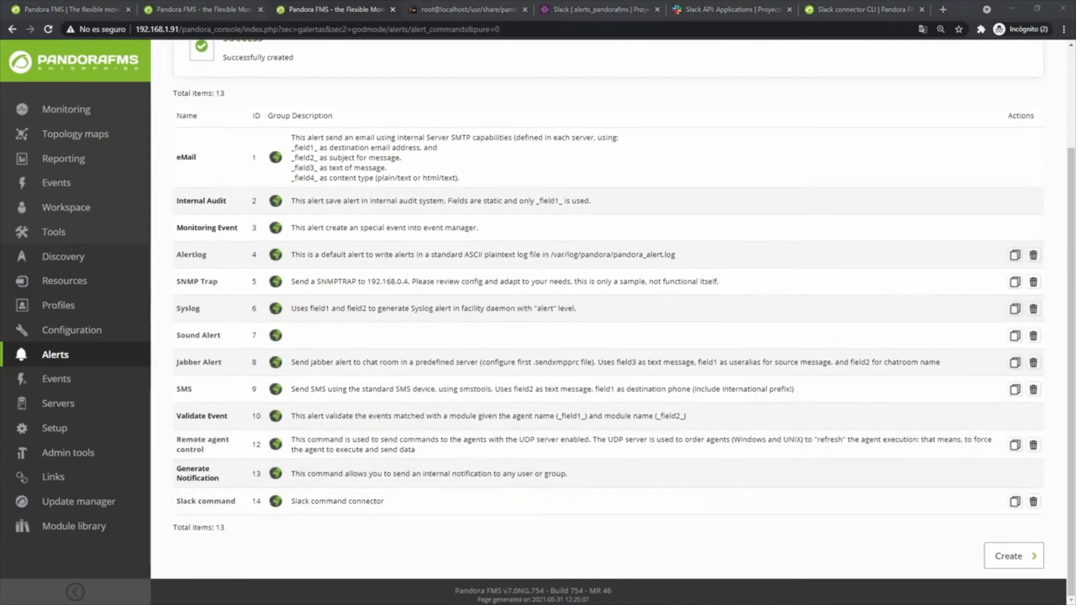
key("alt+Tab")
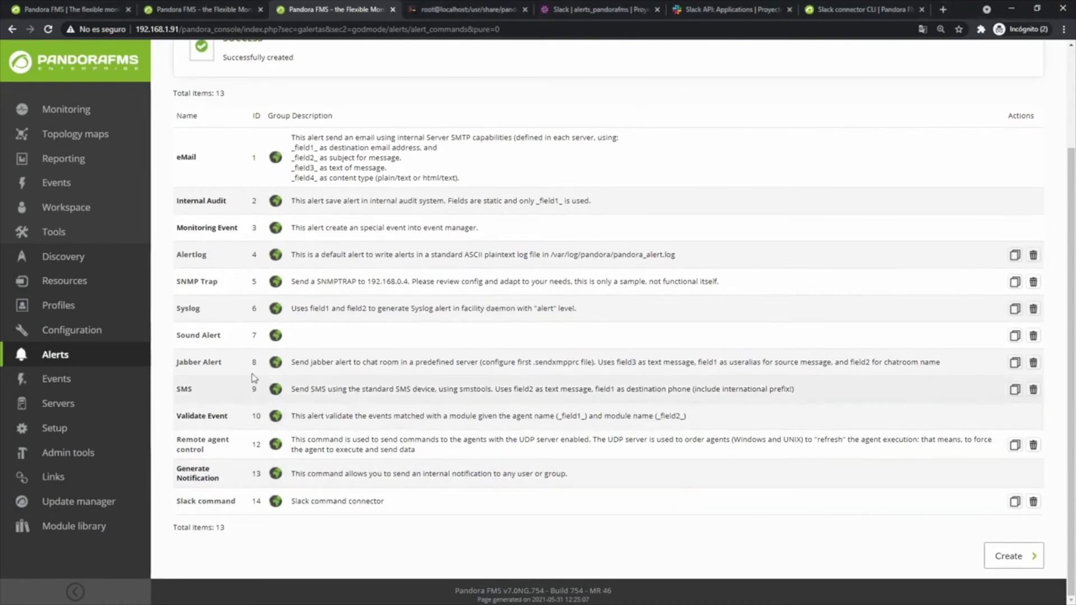
mouse_move(63, 360)
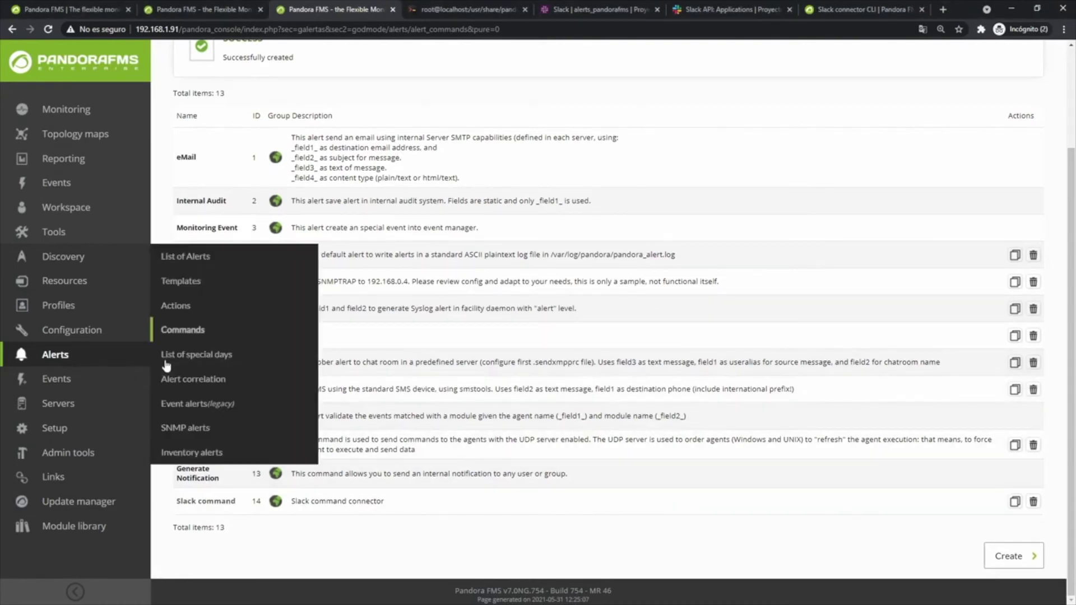
left_click(177, 310)
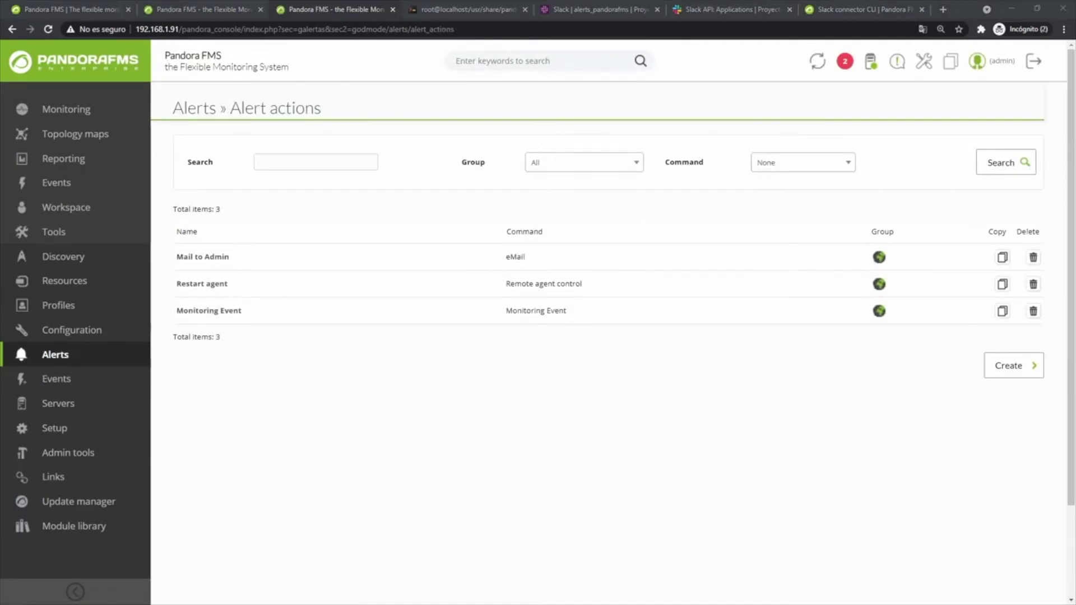
Step: Start a new alert action named 'Slack action' in group All using the Slack command
left_click(1006, 373)
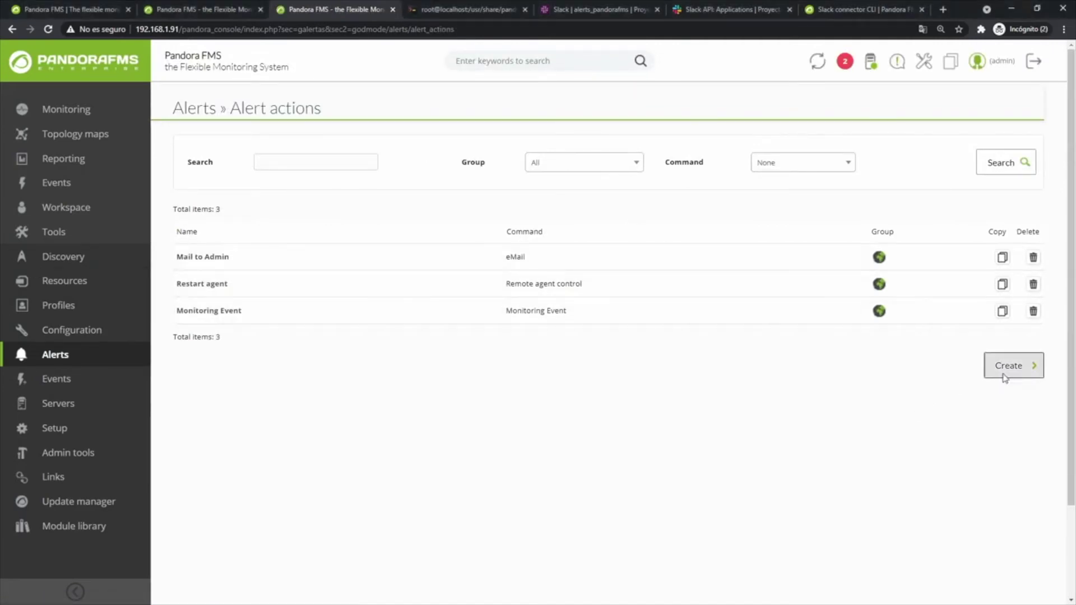
left_click(399, 159)
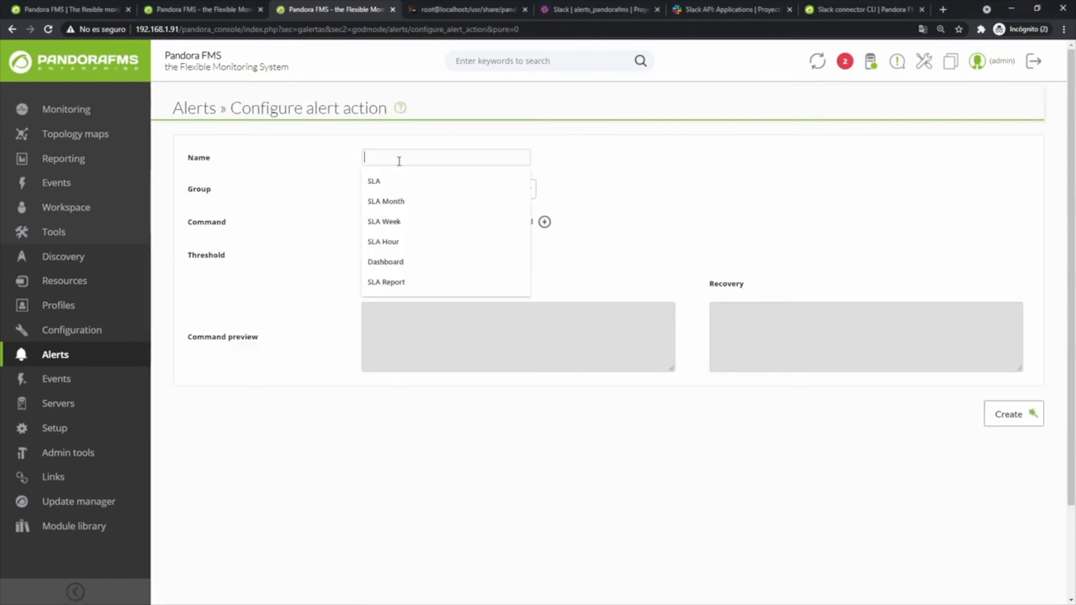
type("lac")
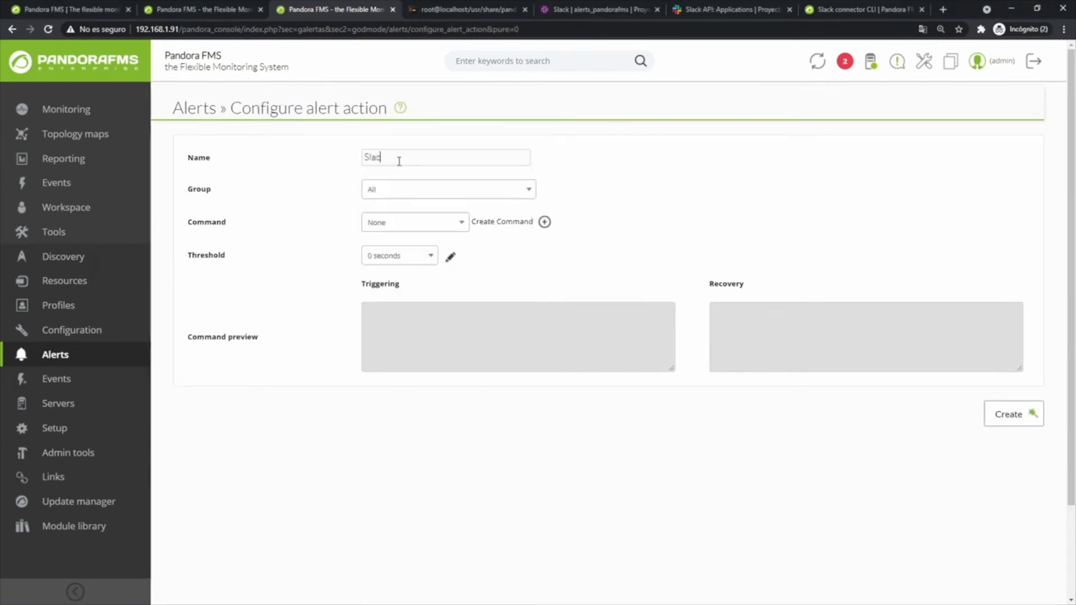
type("k adtion")
left_click(399, 187)
left_click(373, 233)
left_click(406, 225)
scroll(446, 358, "down", 5)
left_click(434, 384)
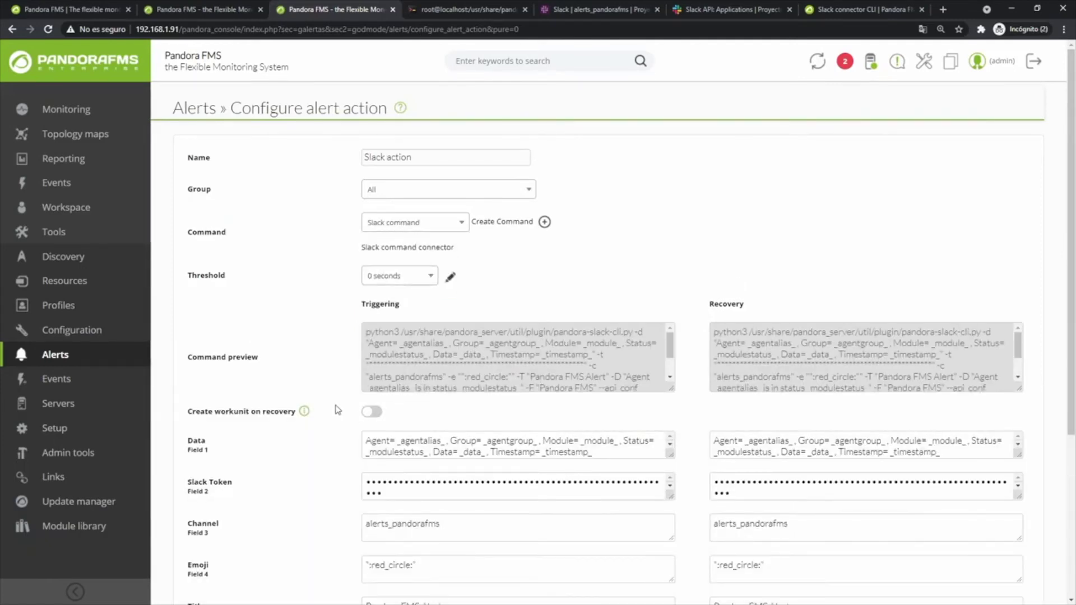
Step: Review the Slack channel and title fields for triggering and recovery, then create the action
scroll(341, 420, "down", 2)
scroll(338, 353, "down", 2)
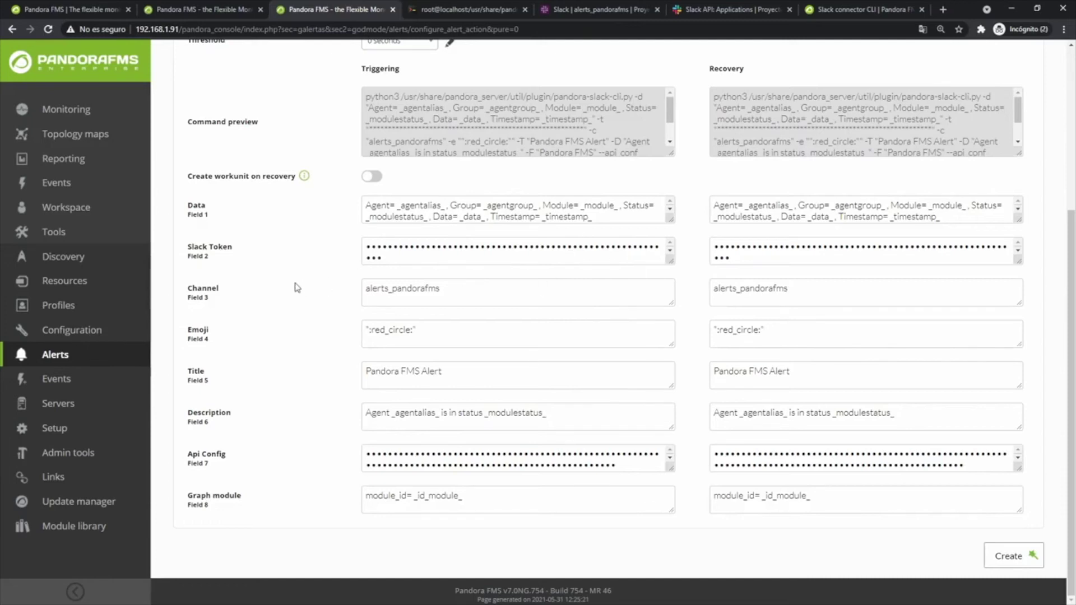
scroll(297, 288, "up", 4)
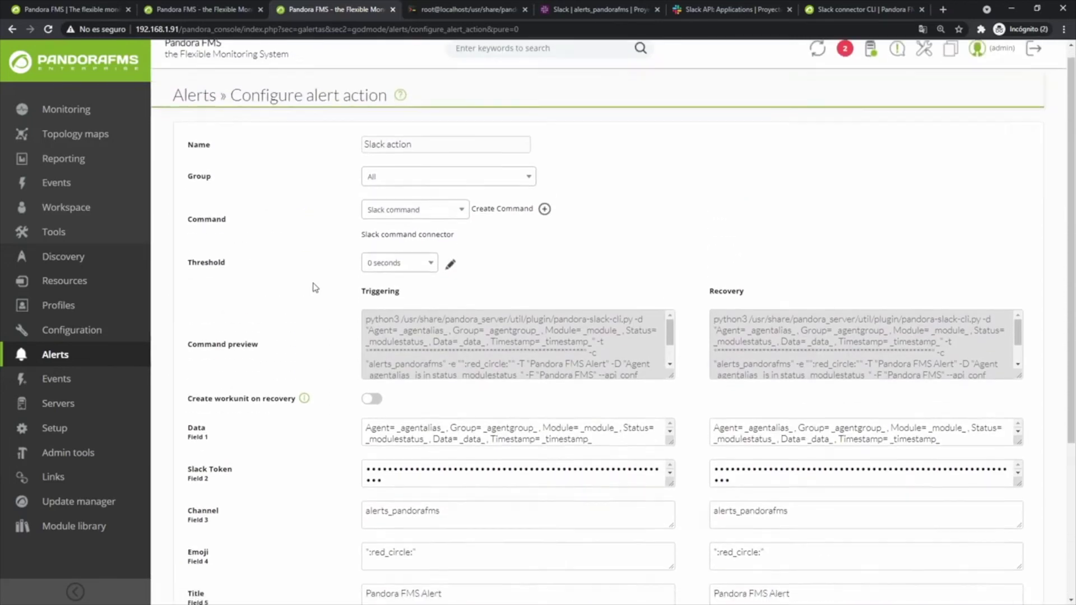
scroll(316, 288, "down", 4)
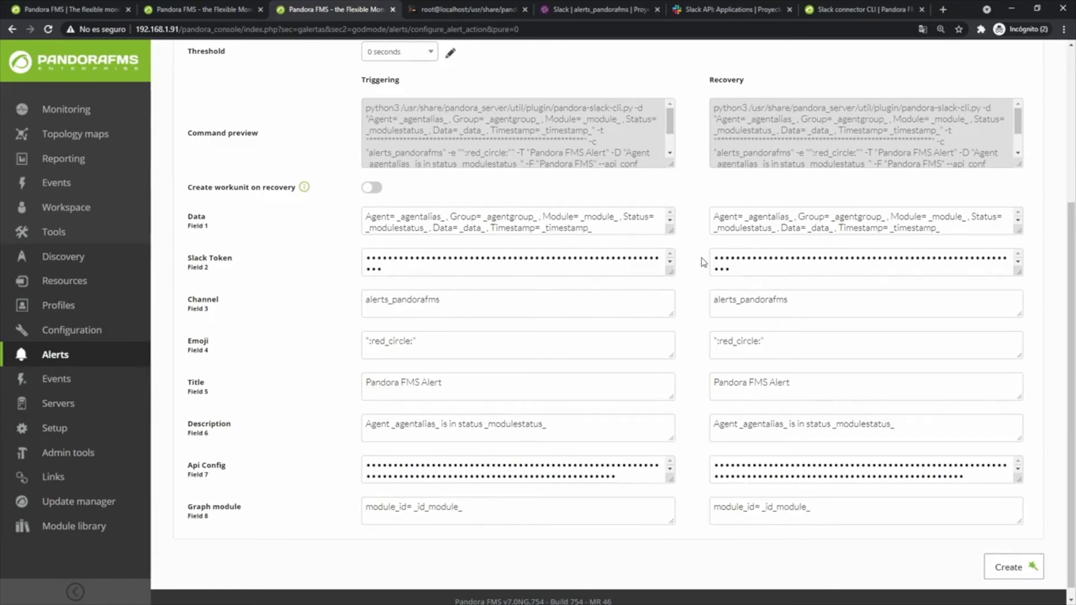
left_click_drag(796, 306, 682, 301)
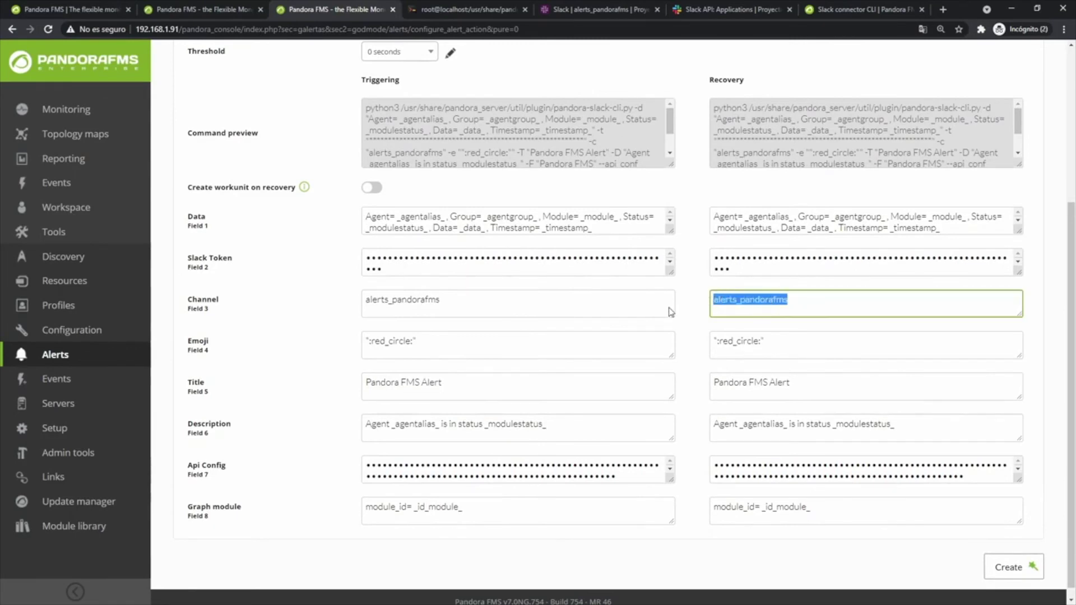
left_click_drag(531, 307, 341, 311)
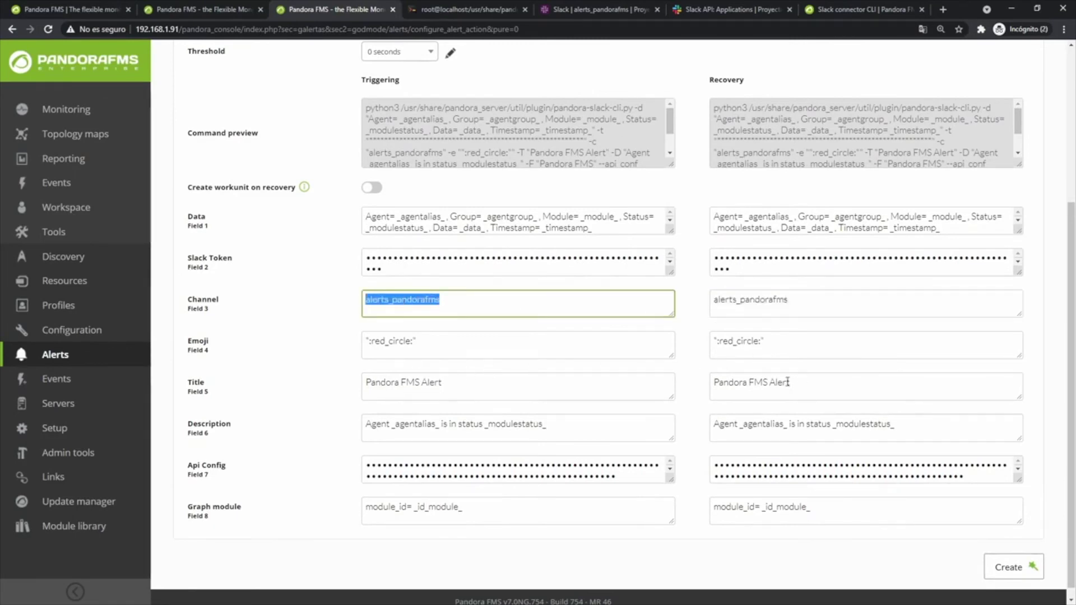
left_click_drag(788, 382, 707, 386)
left_click_drag(439, 398, 352, 403)
left_click(999, 573)
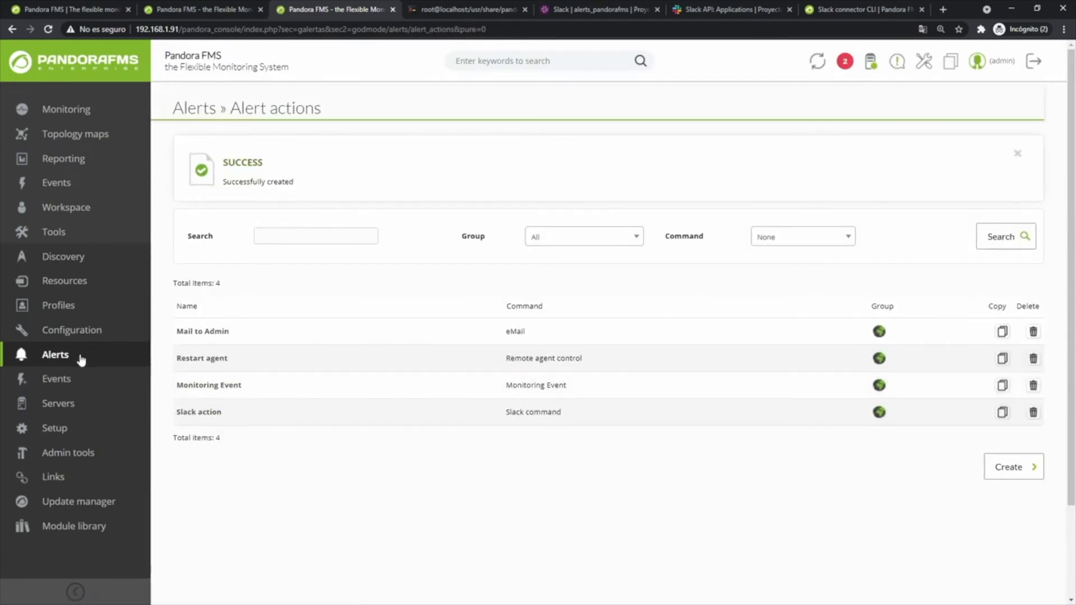
Step: Create a new alert template named 'Slack template' in group All and continue to Conditions
mouse_move(81, 360)
left_click(182, 282)
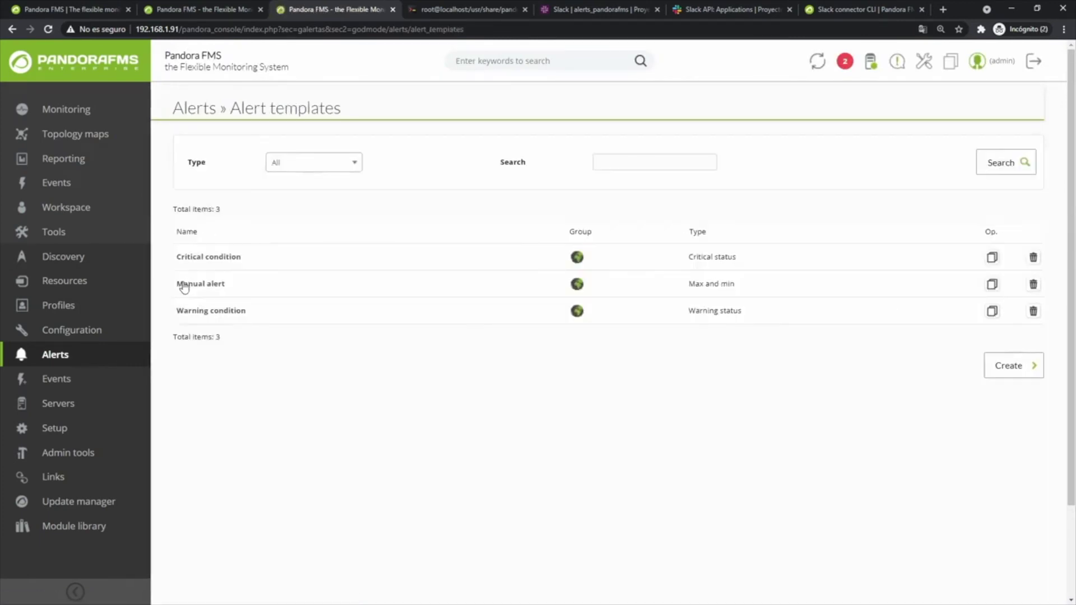
left_click(1003, 372)
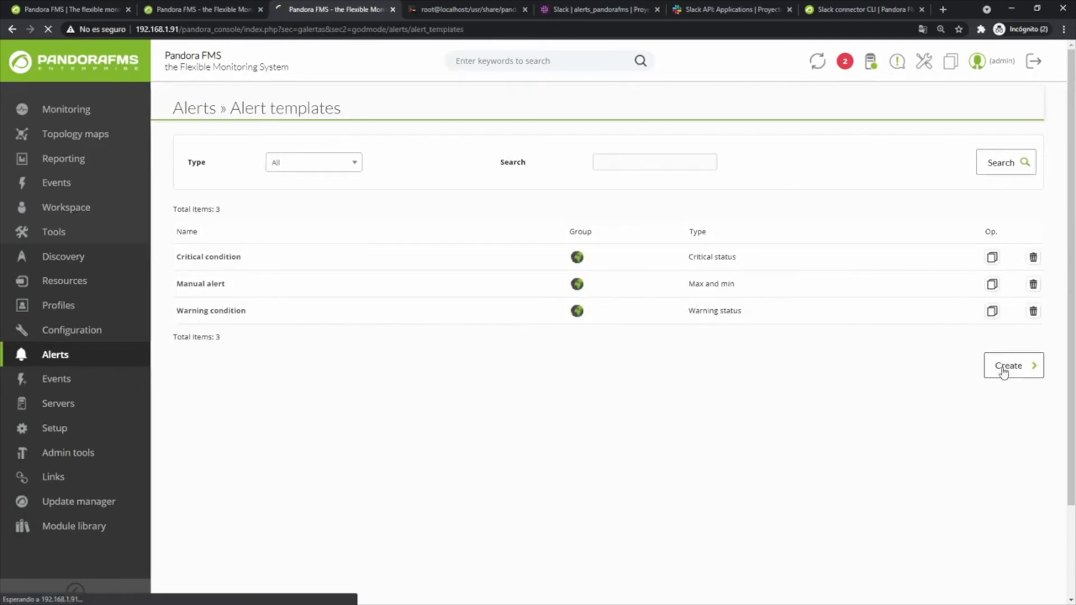
left_click(390, 198)
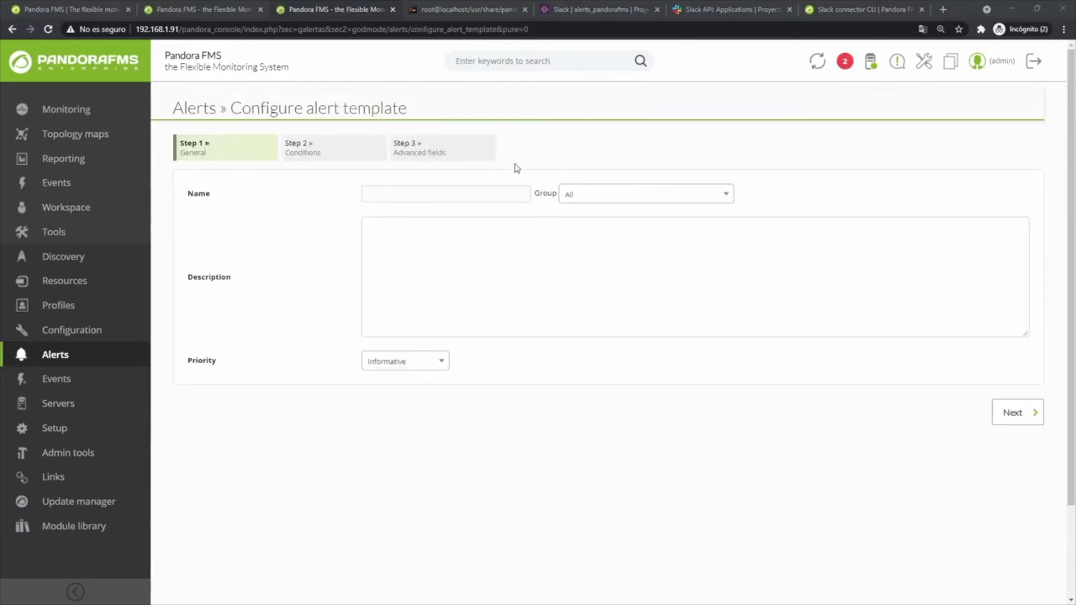
left_click(404, 194)
type("slack")
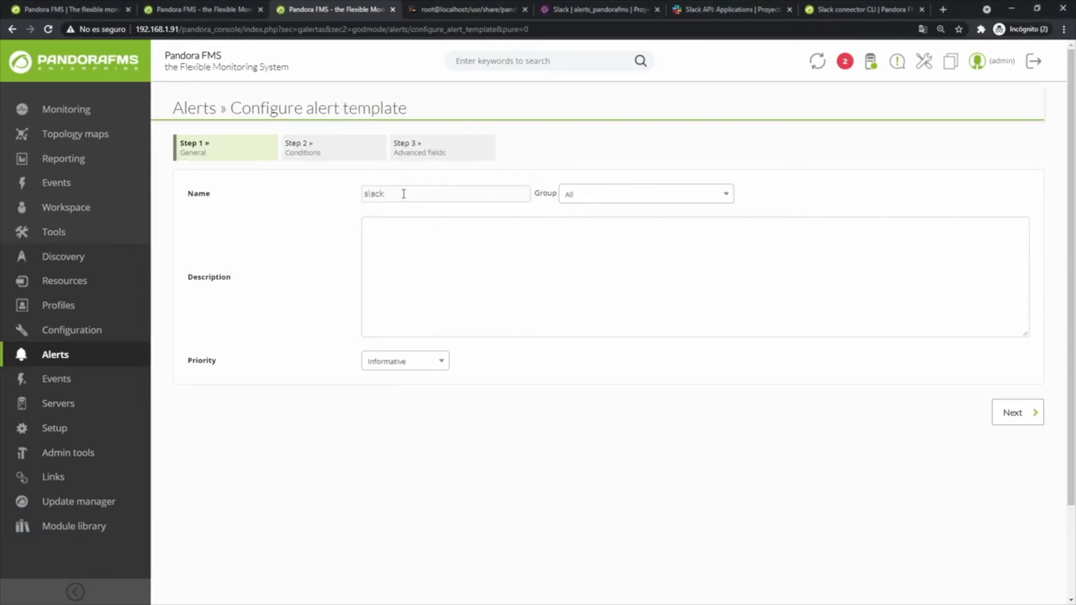
key("Home")
key("Delete")
type("tem")
left_click(574, 196)
left_click(577, 239)
left_click(994, 413)
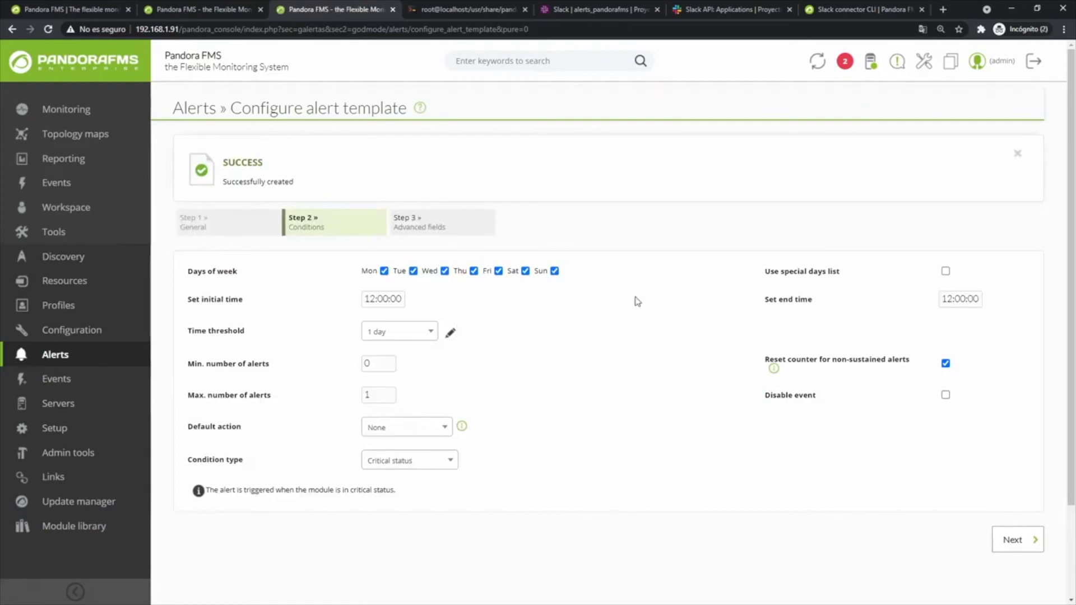
Step: Keep the 1-day time threshold and choose Slack action as the default action
left_click(373, 299)
left_click(945, 298)
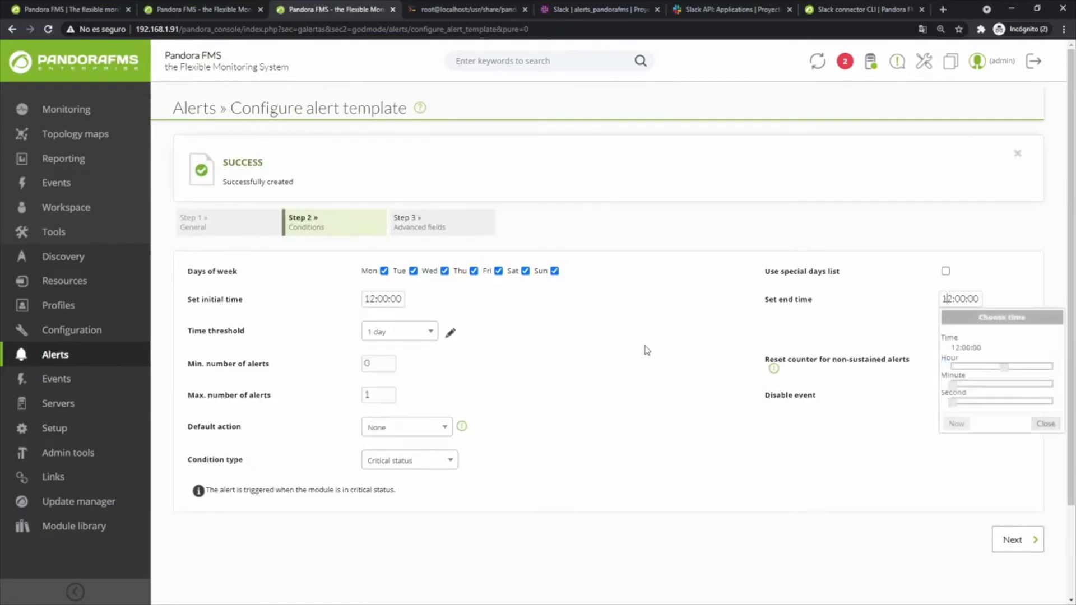
left_click(396, 332)
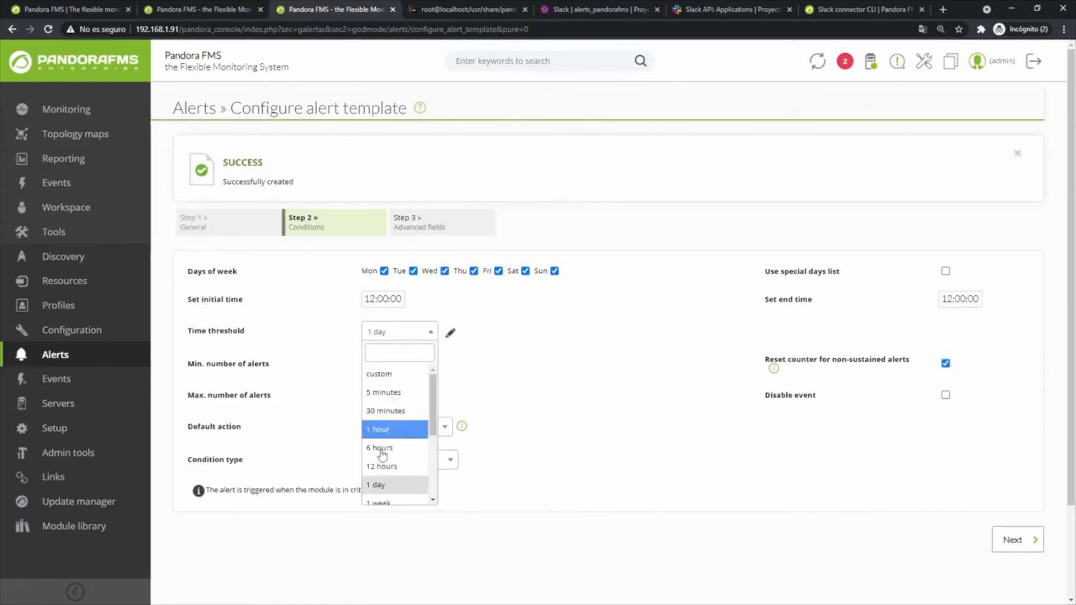
left_click(412, 336)
double_click(384, 367)
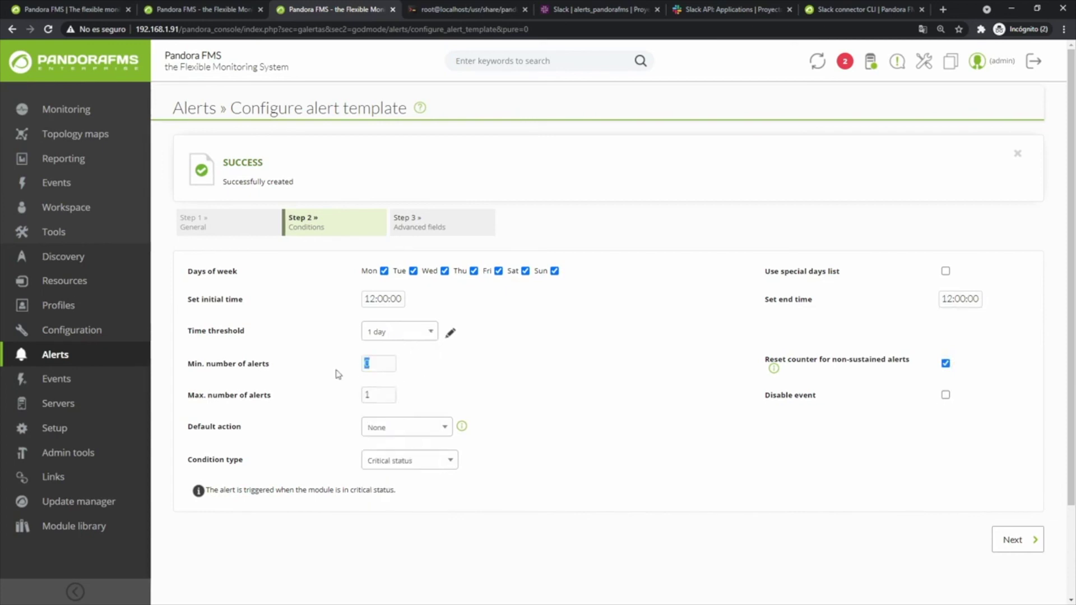
left_click(365, 395)
left_click(416, 430)
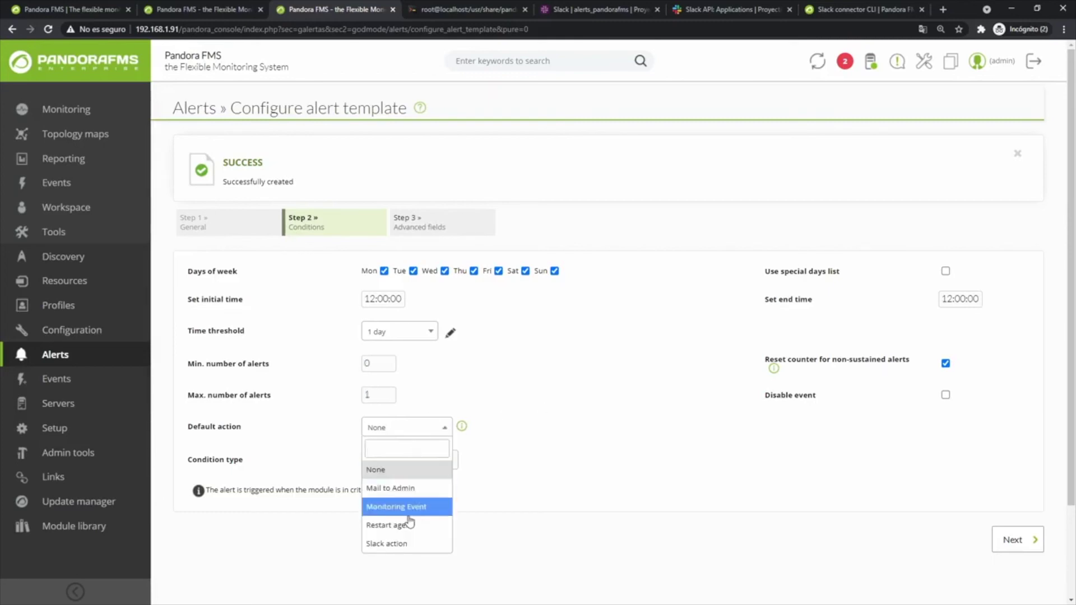
left_click(405, 544)
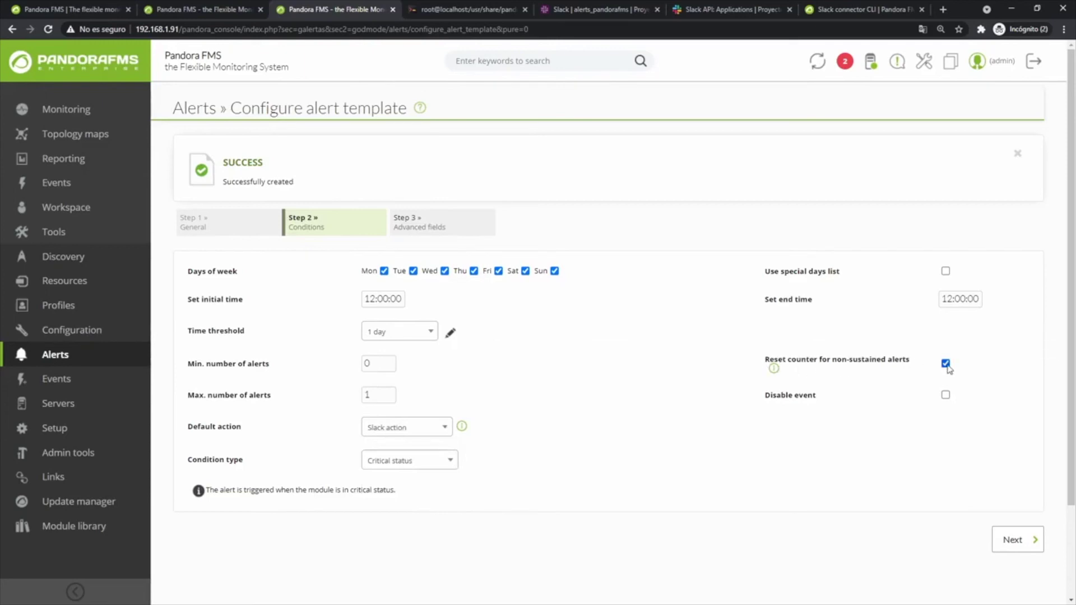
Step: Leave non-sustained counter reset off and minimum alerts at 0, then go to the next step
double_click(380, 363)
left_click(665, 391)
mouse_move(774, 371)
double_click(387, 365)
type("2")
left_click(945, 363)
left_click_drag(386, 361, 358, 370)
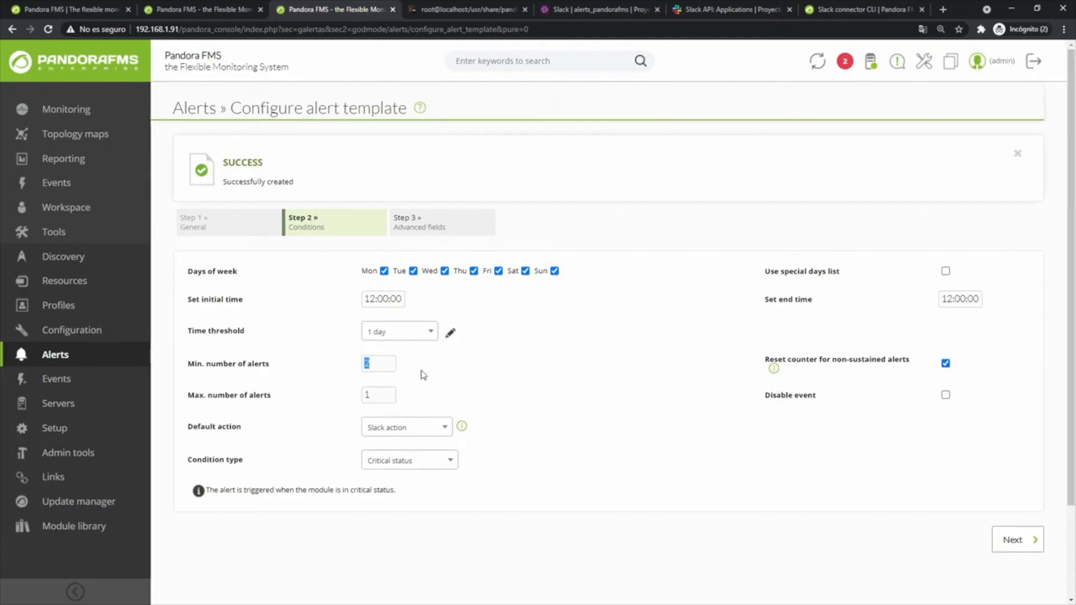
left_click(946, 365)
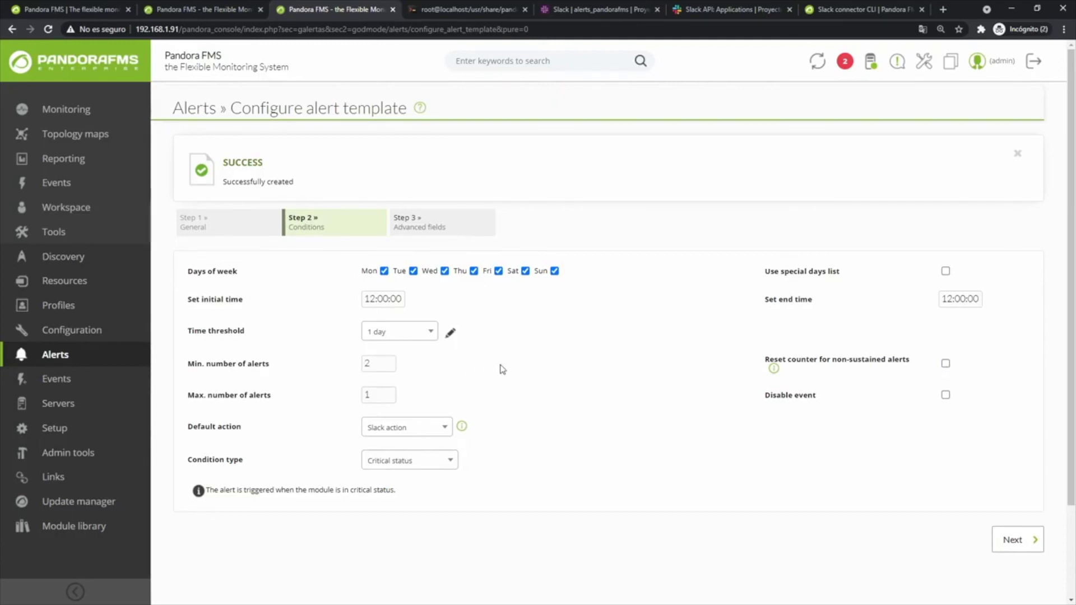
double_click(377, 362)
type("0")
left_click(1012, 540)
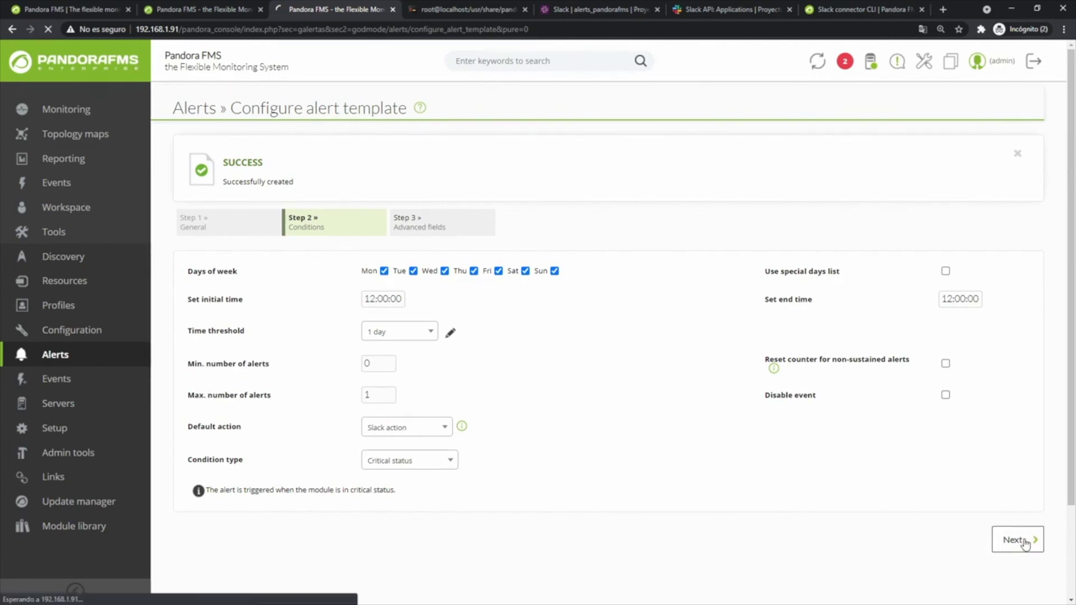
Step: Set Alert recovery to Enabled and finish saving the Slack template
left_click(414, 279)
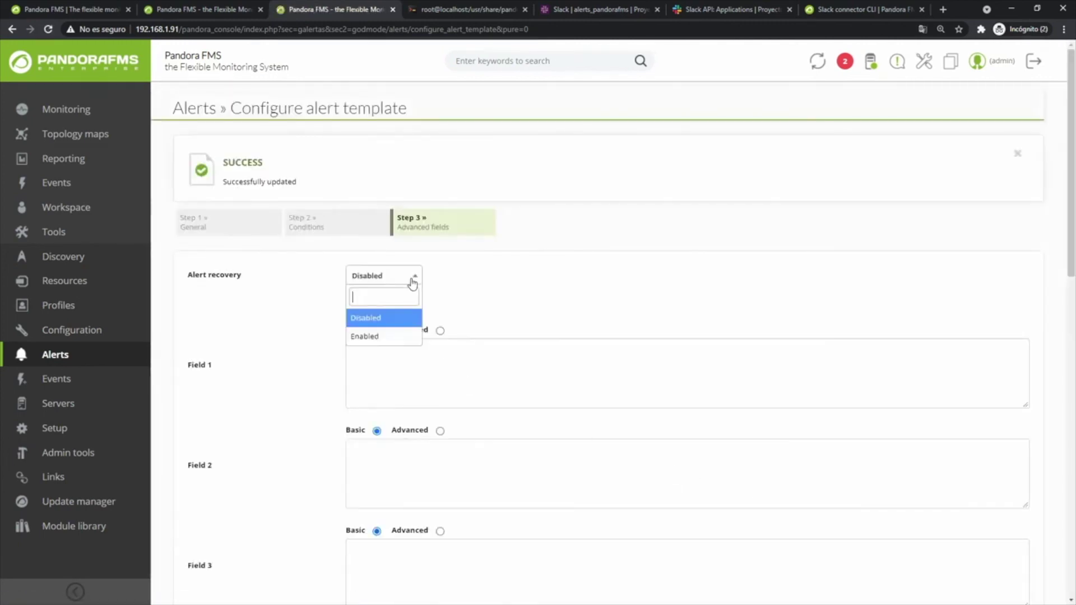
left_click(371, 336)
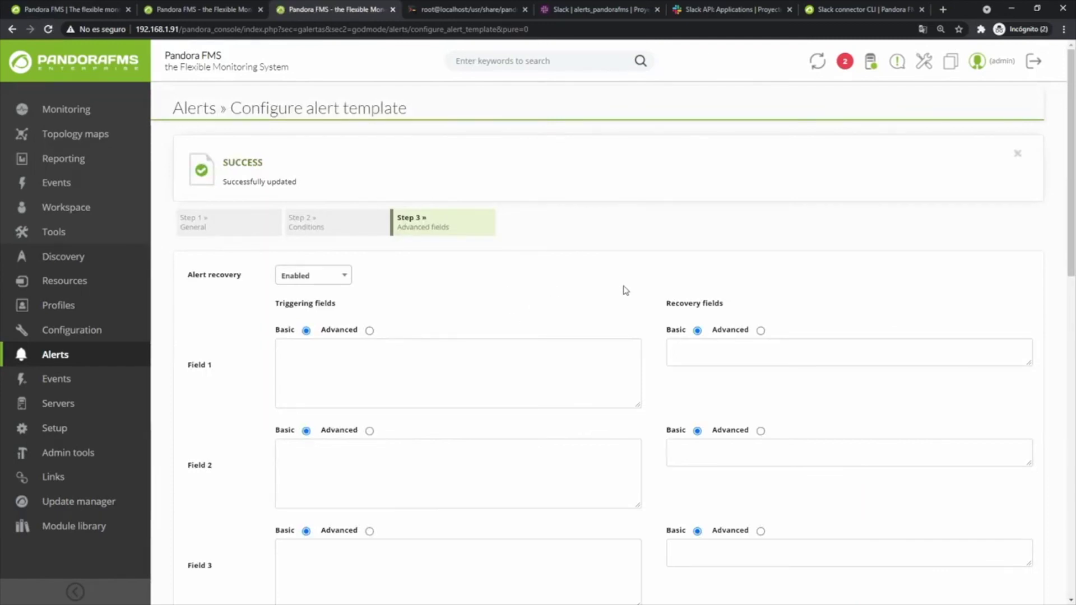
triple_click(670, 303)
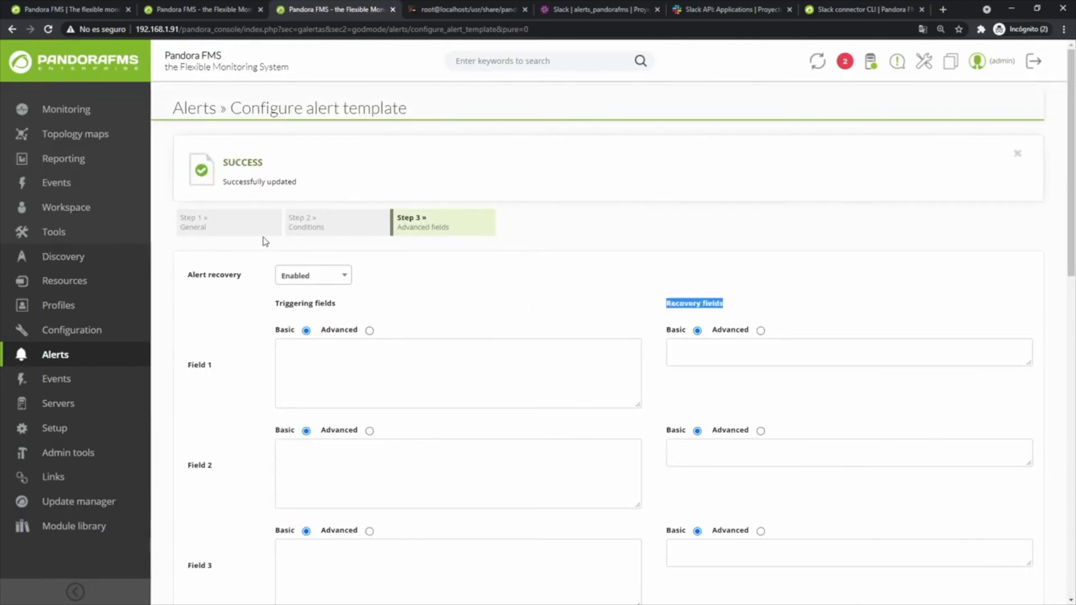
left_click(305, 274)
left_click(302, 318)
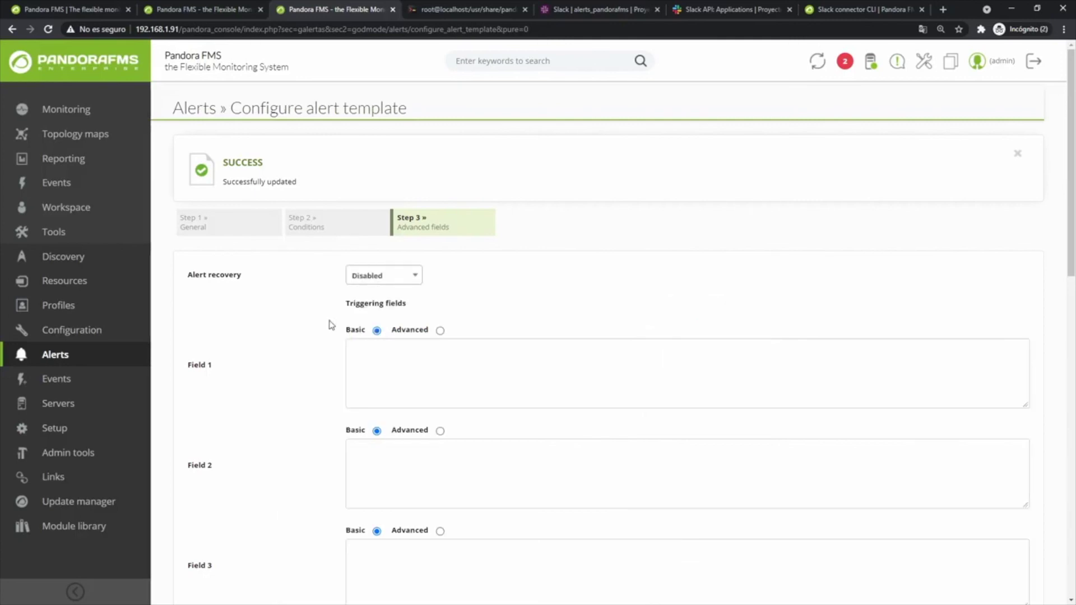
left_click(413, 275)
left_click(385, 335)
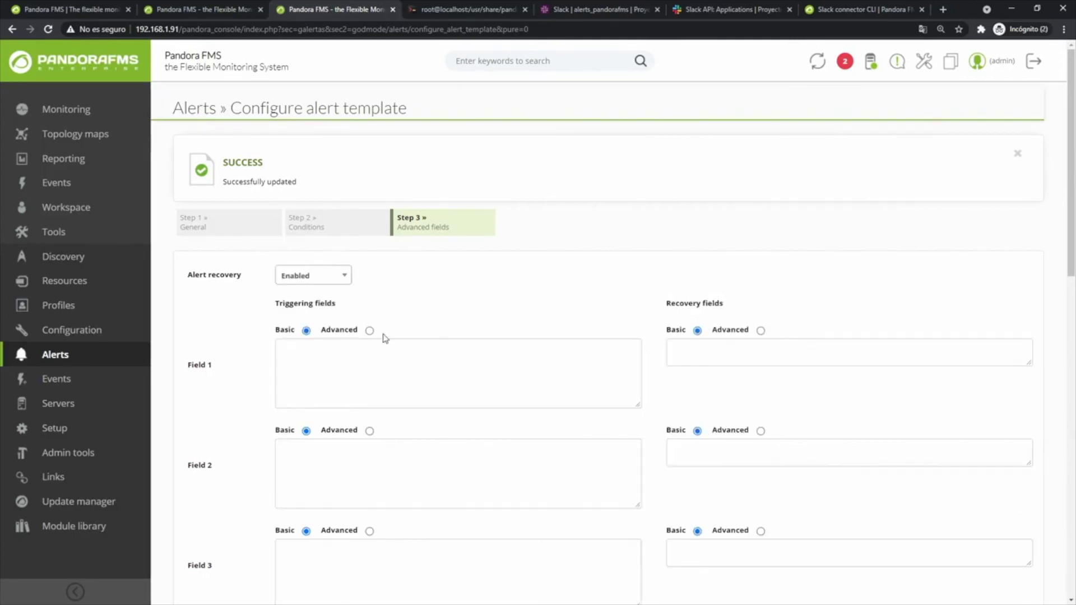
scroll(558, 418, "down", 4)
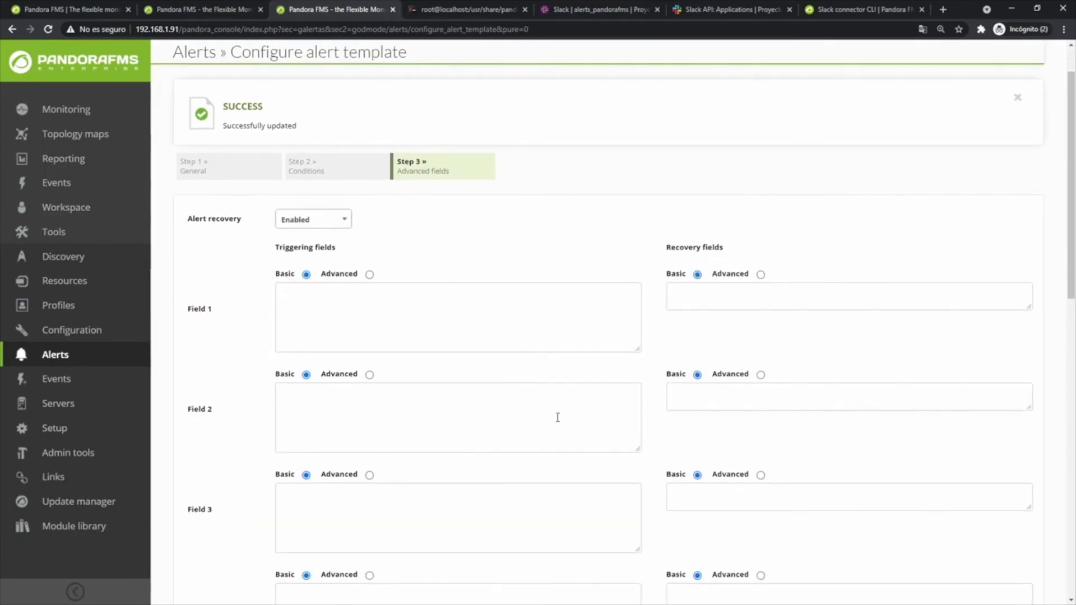
scroll(471, 404, "down", 10)
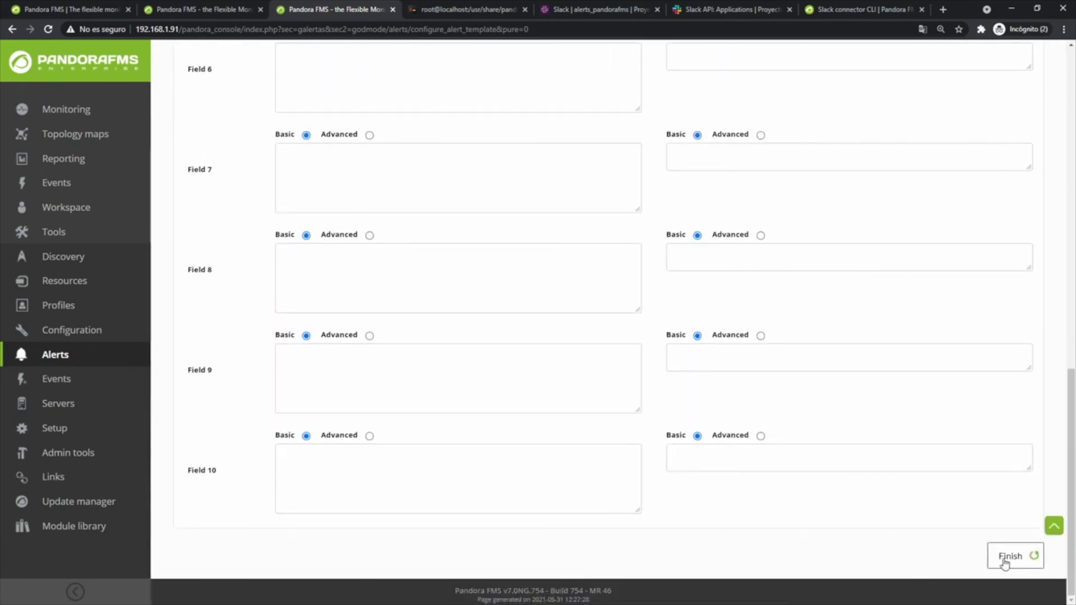
left_click(1005, 560)
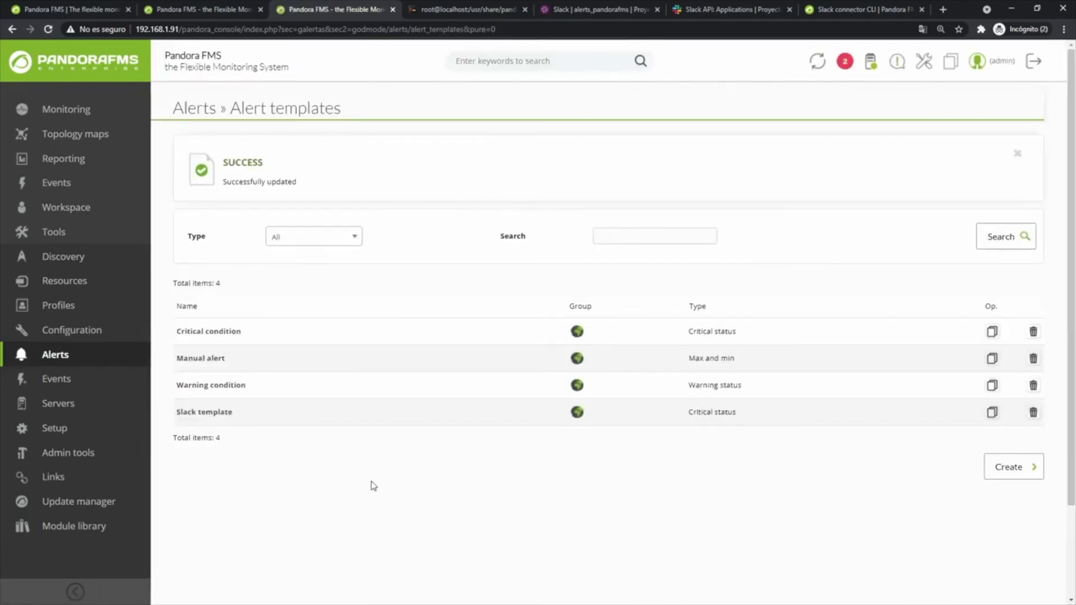
Step: Go to the alerts page of agent localhost.localdomain
left_click(65, 70)
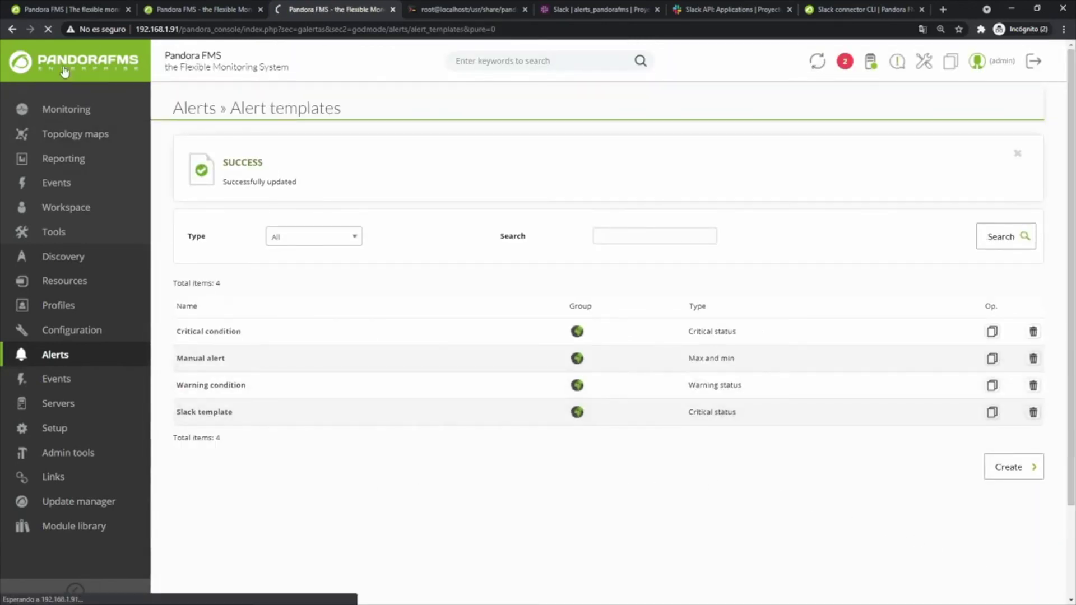
left_click(263, 495)
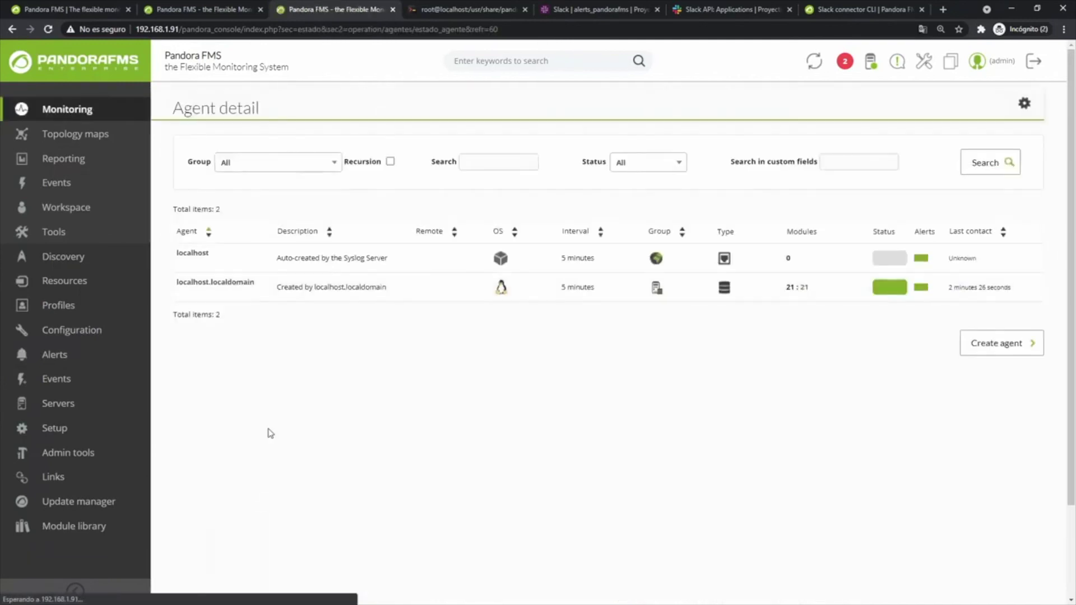
left_click(208, 292)
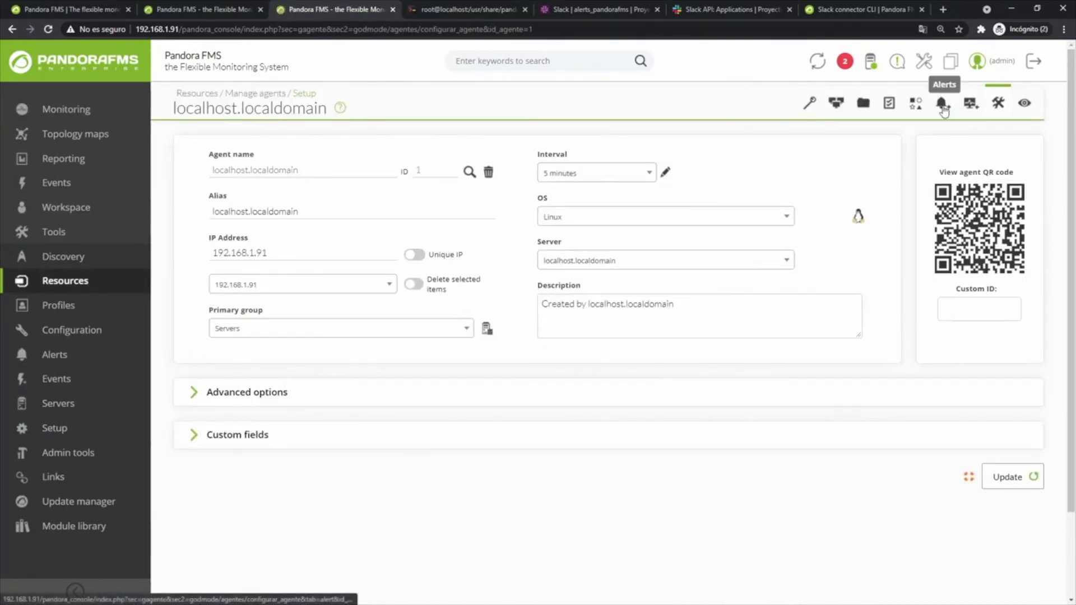
left_click(944, 107)
Step: Add an alert pairing module Memory_Used with Slack action and Slack template
left_click(403, 291)
scroll(515, 392, "down", 1)
scroll(515, 392, "down", 2)
left_click(414, 405)
left_click(426, 325)
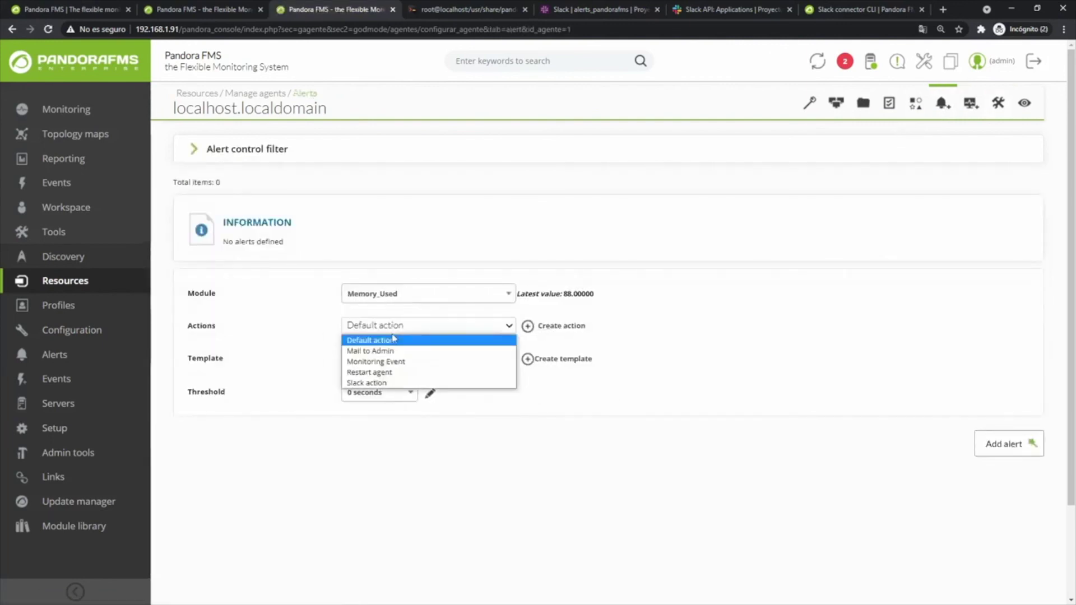
left_click(393, 383)
left_click(396, 364)
left_click(393, 455)
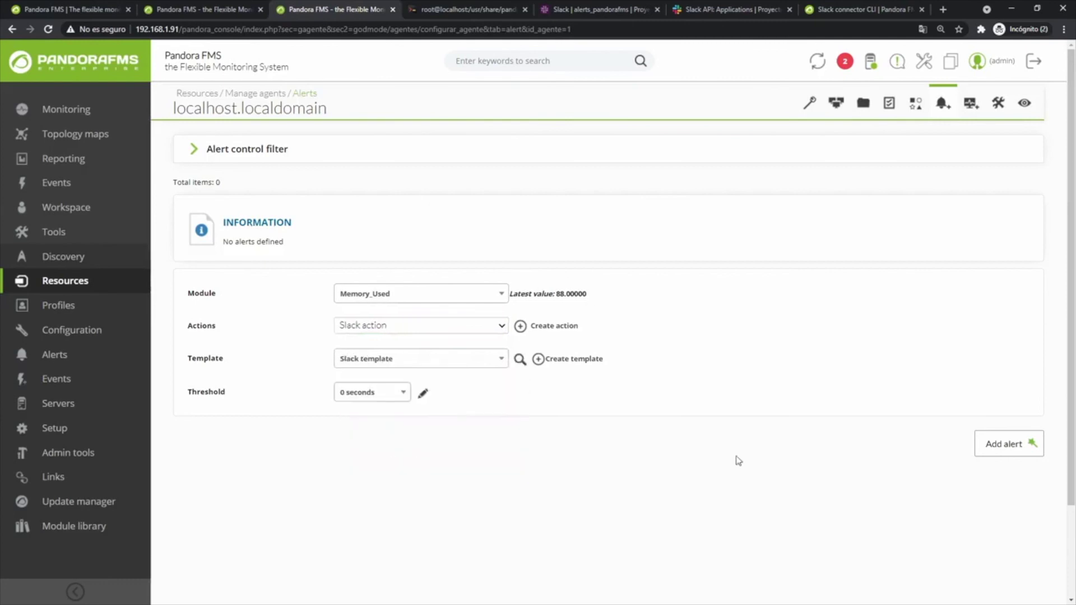
left_click(1013, 445)
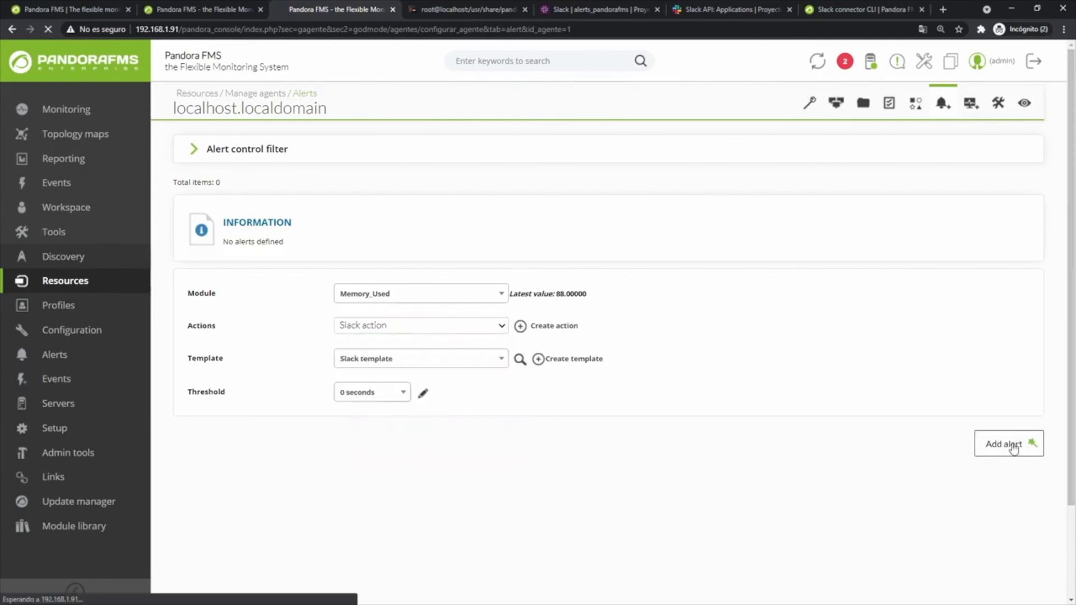
Step: Lower the Memory_Used module's critical minimum threshold to 80 and save
left_click(972, 107)
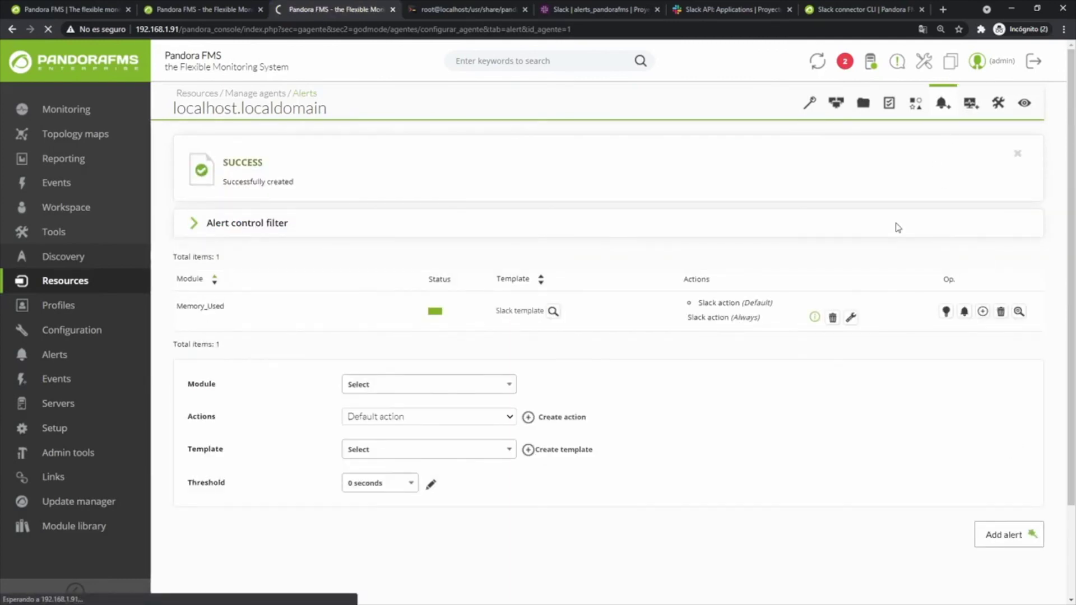
scroll(274, 526, "down", 5)
left_click(222, 499)
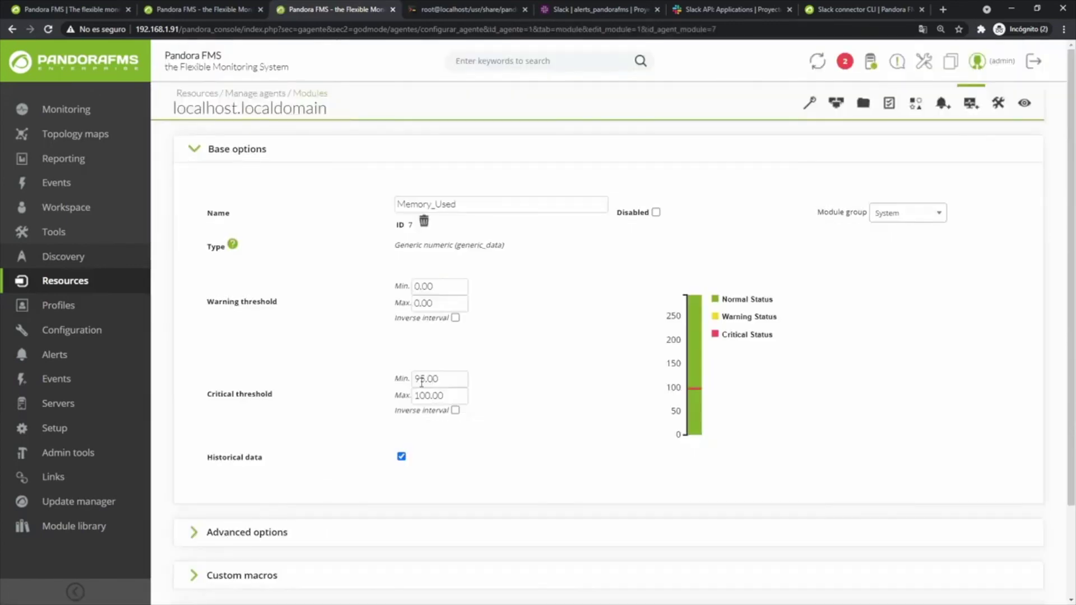
double_click(422, 383)
type("80")
scroll(990, 520, "down", 2)
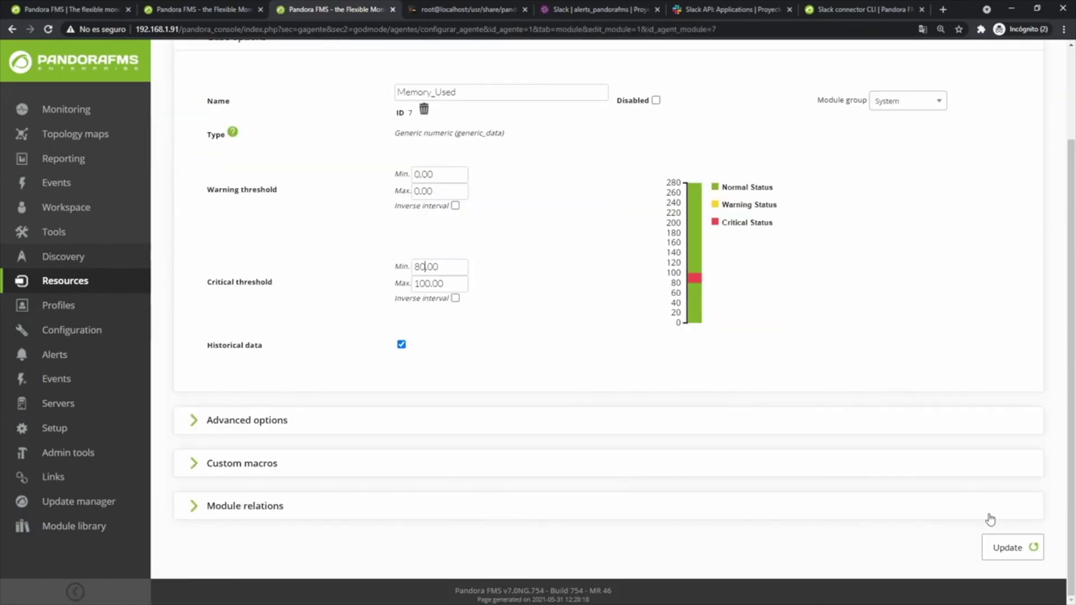
key("Return")
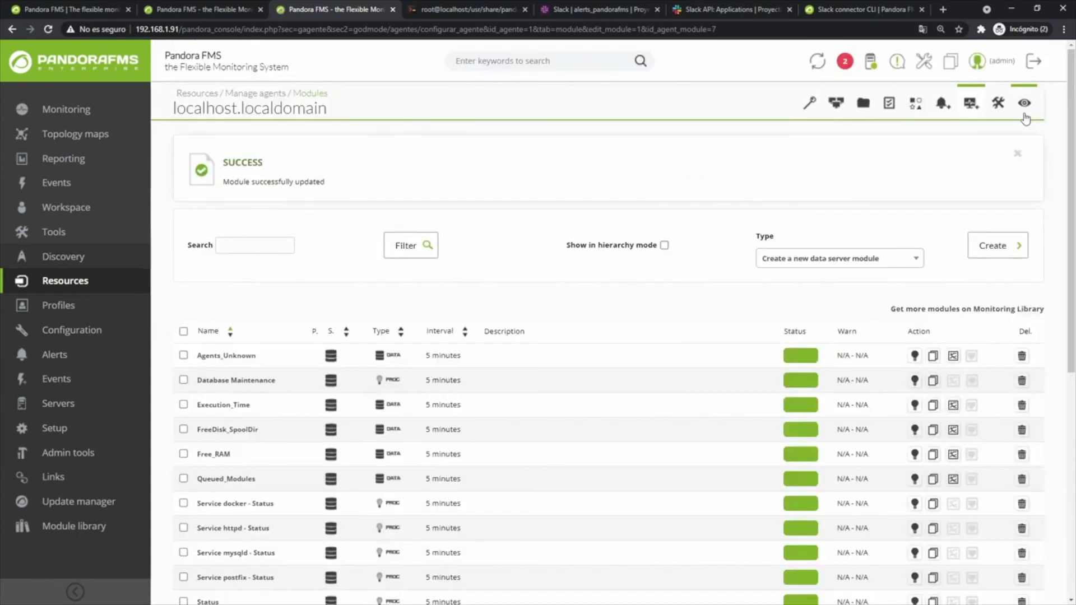
Step: Check the agent overview for the triggered alert, then switch to Slack
left_click(1024, 114)
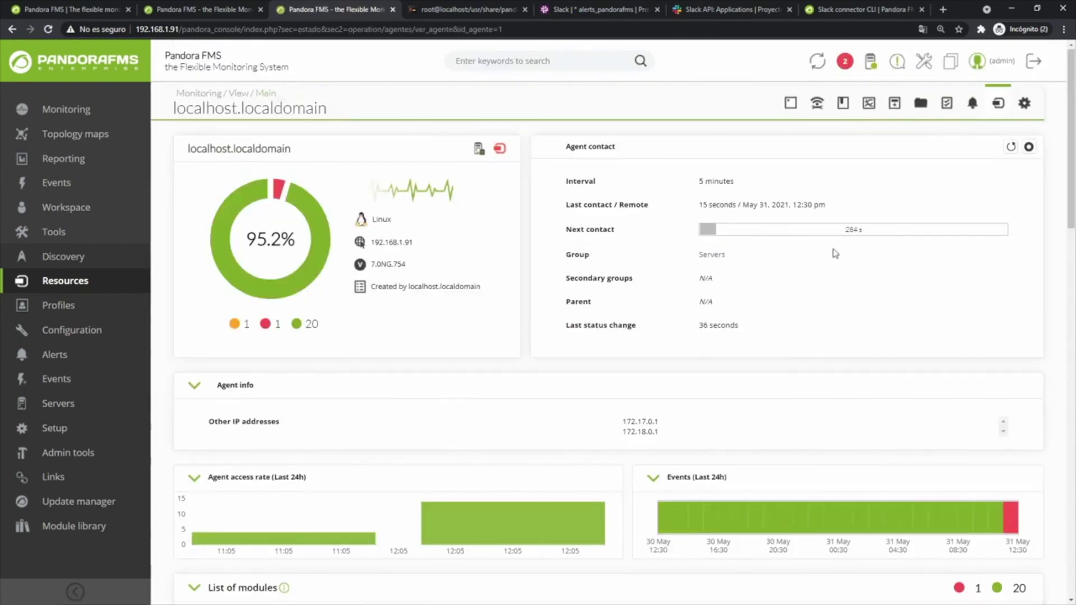
scroll(786, 317, "down", 4)
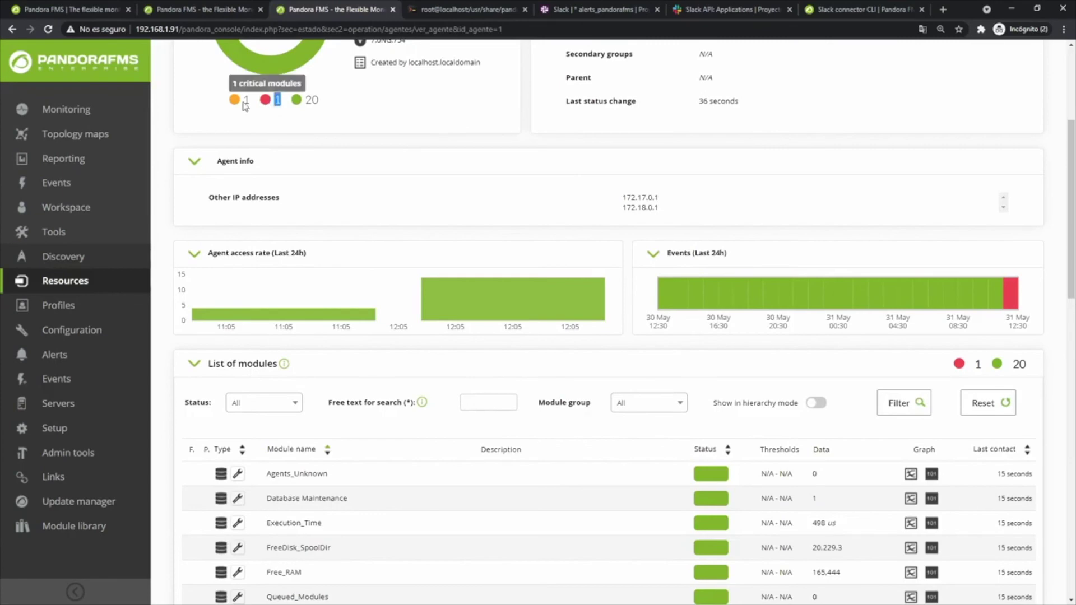
scroll(645, 263, "down", 10)
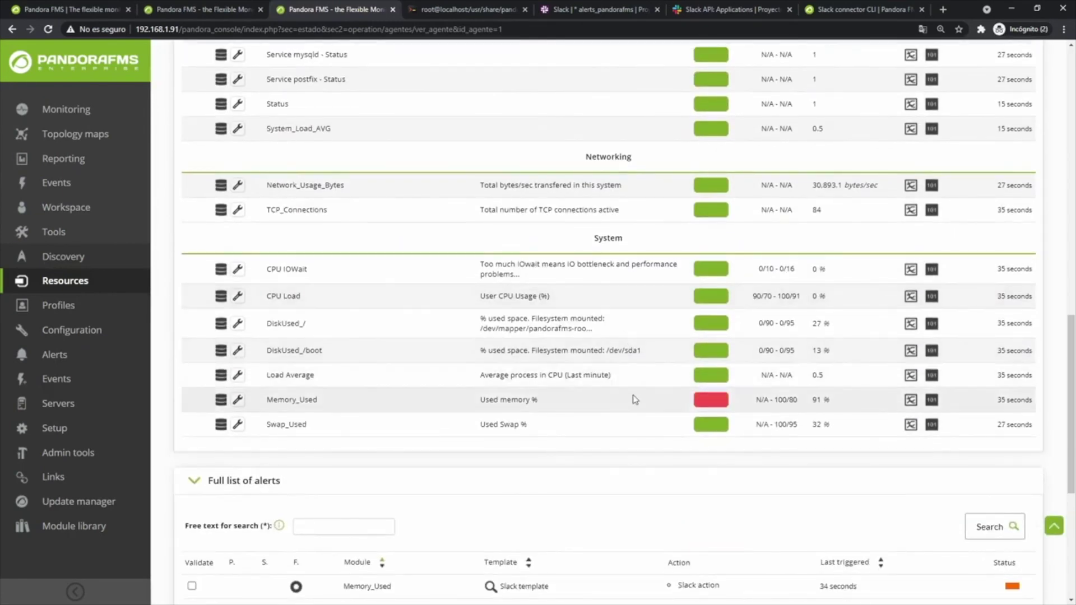
scroll(1030, 278, "down", 5)
left_click(589, 10)
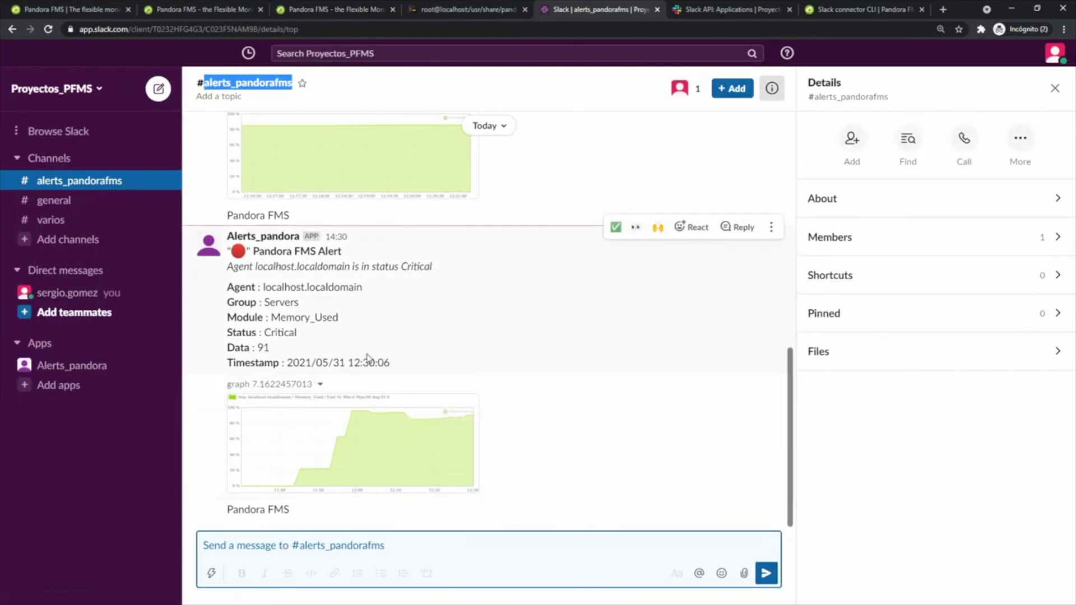
Step: Read the critical Memory_Used alert and its graph in #alerts_pandorafms, then return to Pandora FMS
triple_click(367, 363)
left_click_drag(289, 287, 373, 309)
double_click(284, 317)
left_click(370, 429)
left_click(689, 317)
left_click(668, 229)
left_click(1036, 81)
left_click(66, 8)
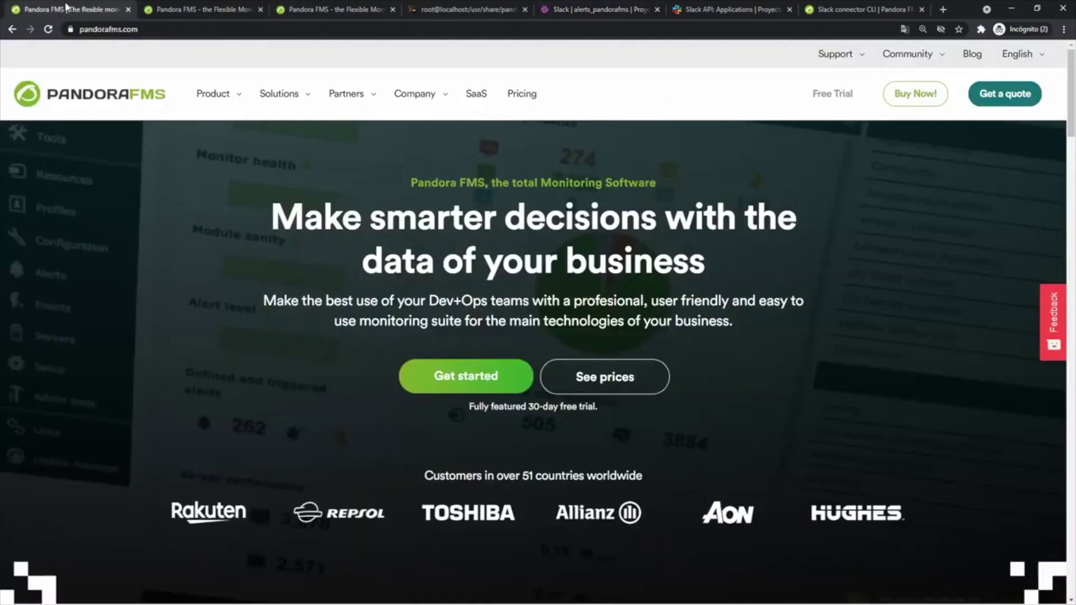